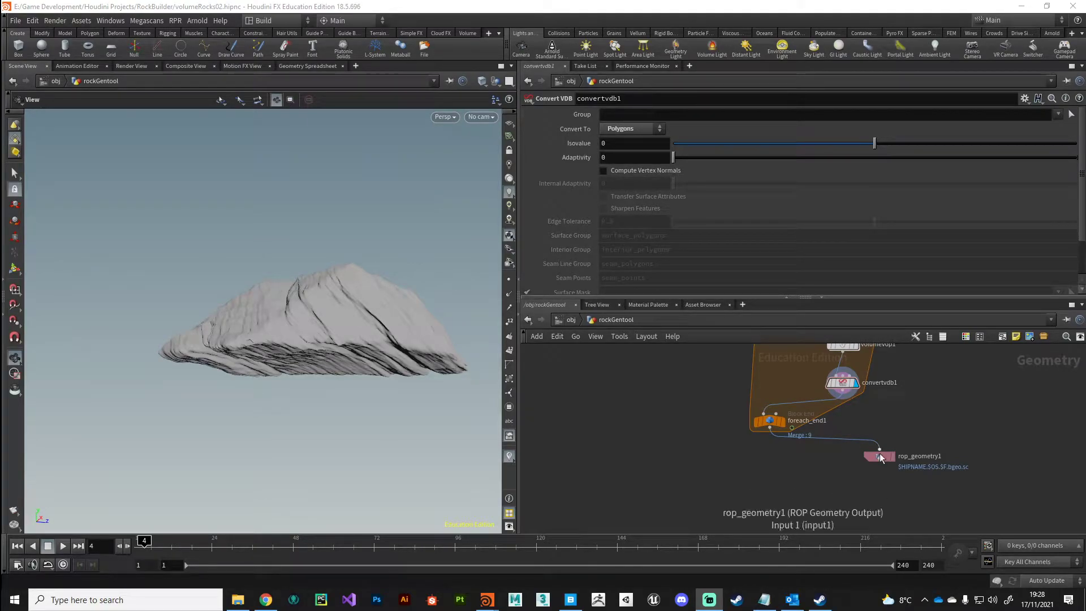
- Leave the rockGentool network and add a new Geometry object at the object level
scroll(701, 468, down, 2)
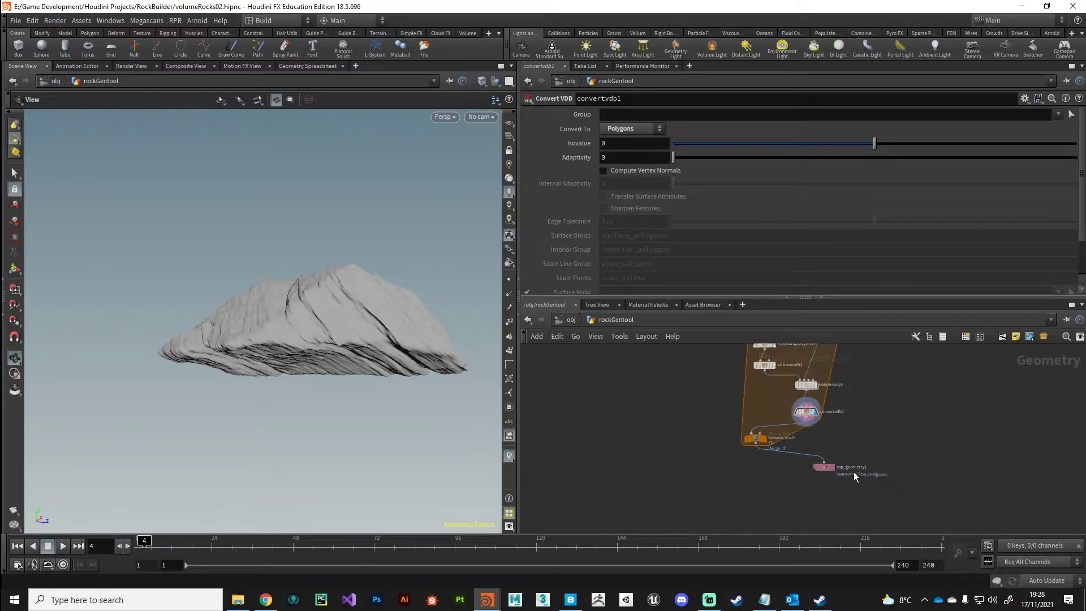
scroll(778, 481, down, 3)
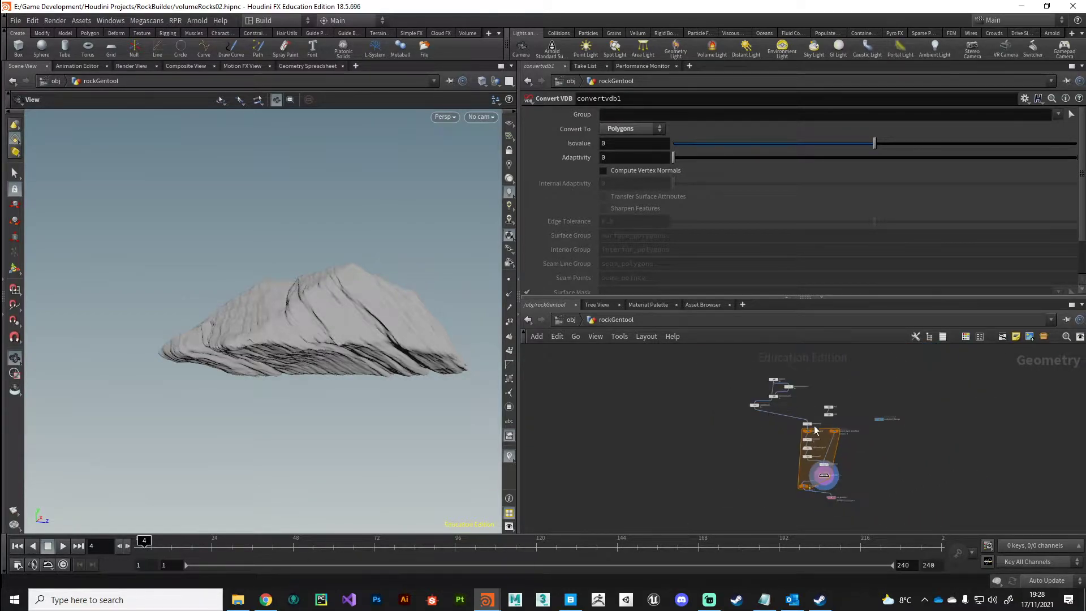
middle_drag(757, 480, 775, 462)
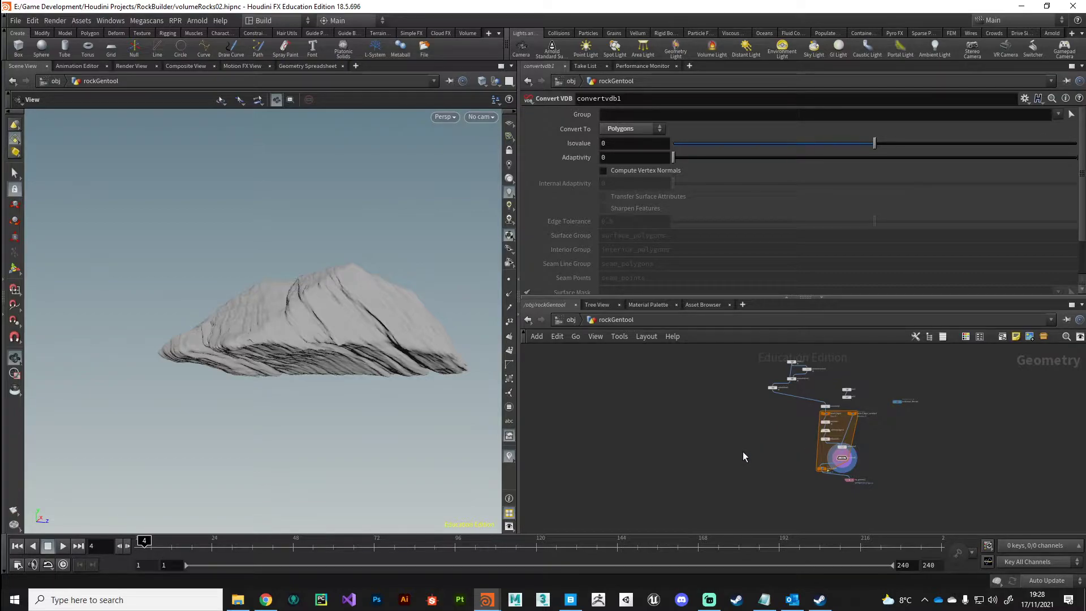
key(u)
key(Tab)
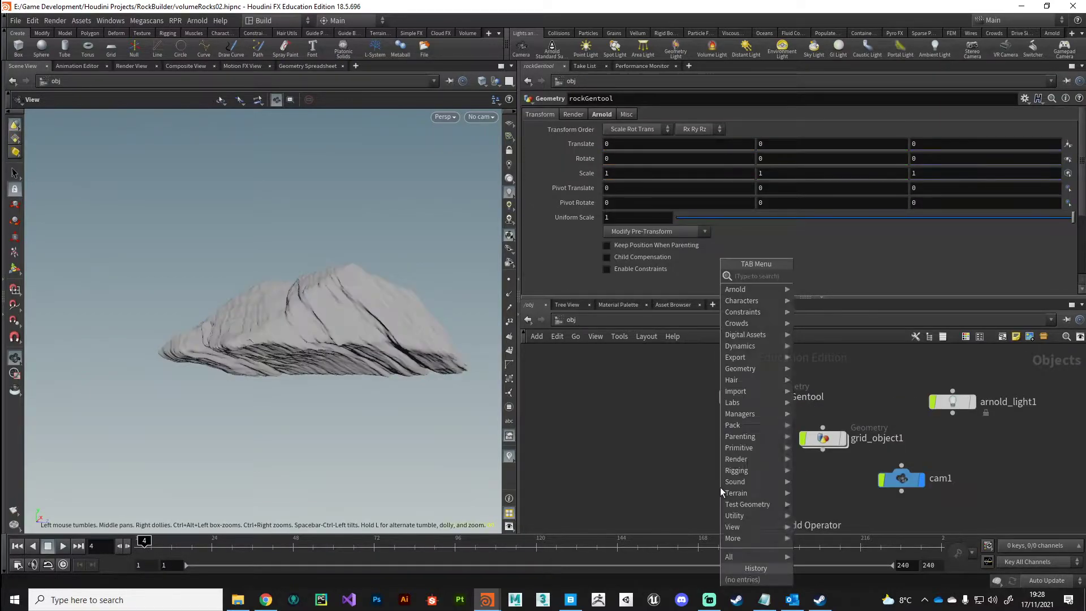
text(ge)
key(Return)
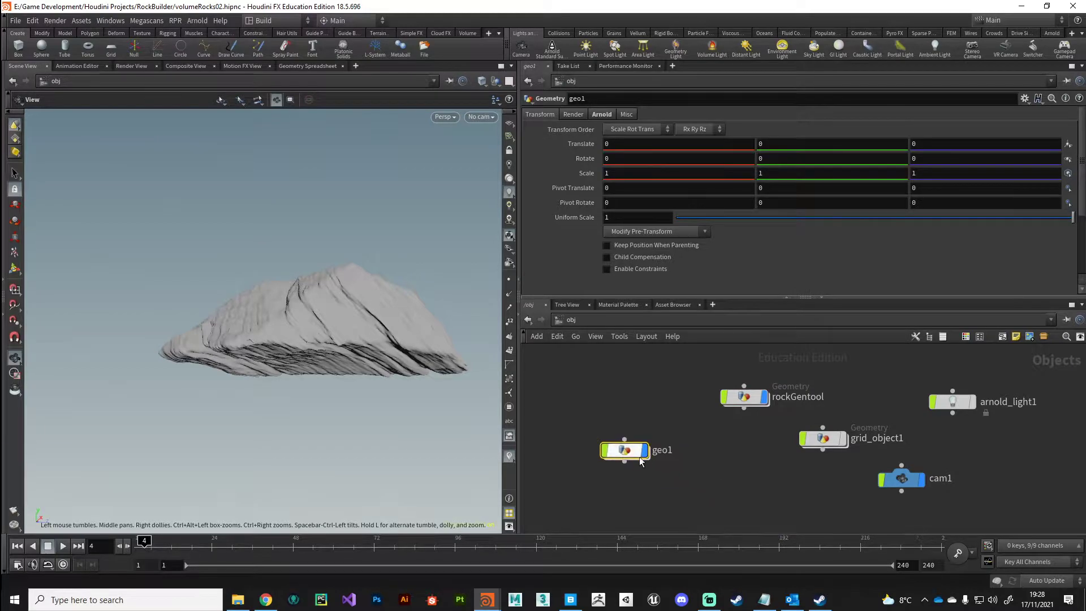
- Rename the new Geometry object as Rocks
click(625, 450)
double_click(656, 451)
text(rock)
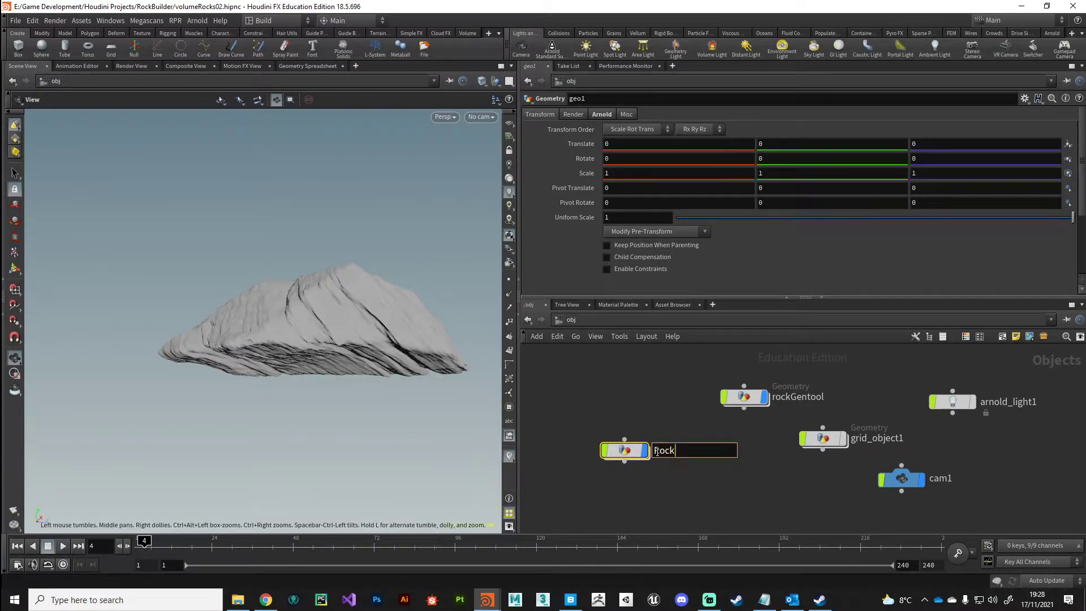
text(s)
key(Return)
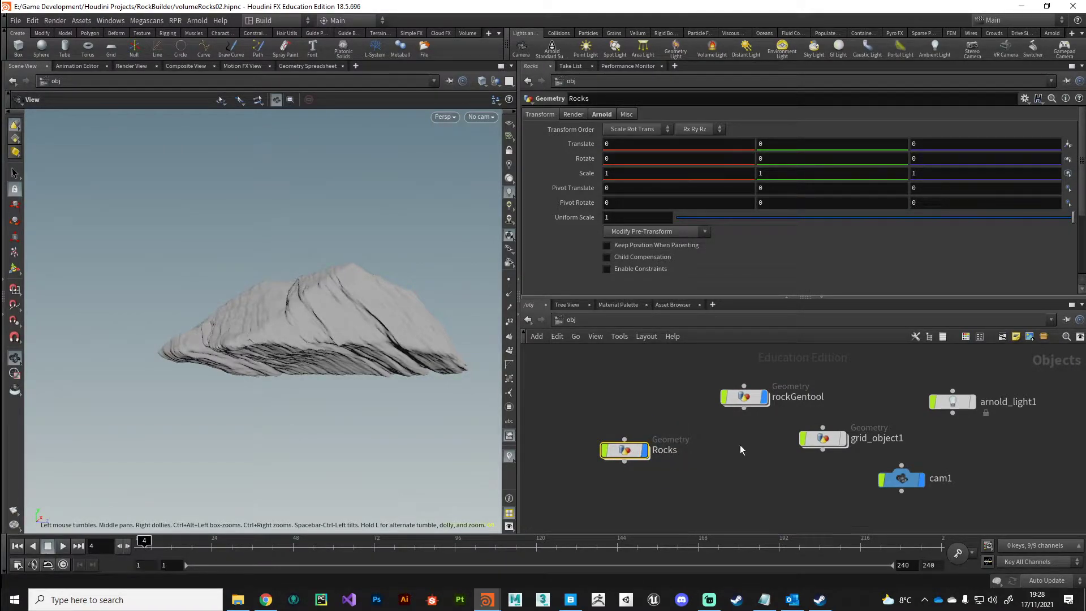
- Turn off the display of rockGentool and space out the rockGentool and Rocks nodes in the network
click(765, 397)
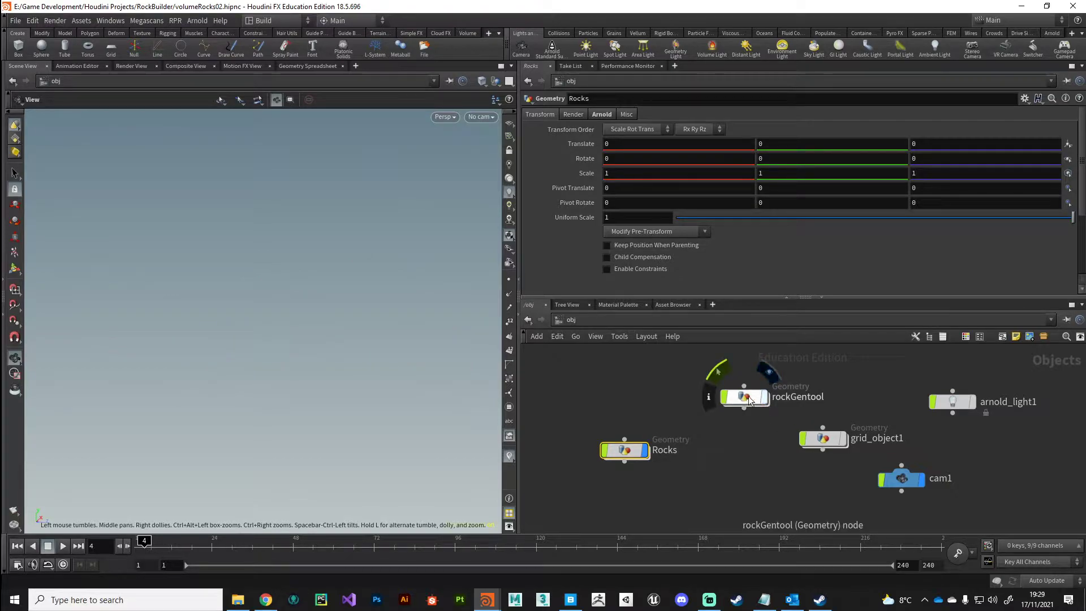
drag(746, 401, 734, 383)
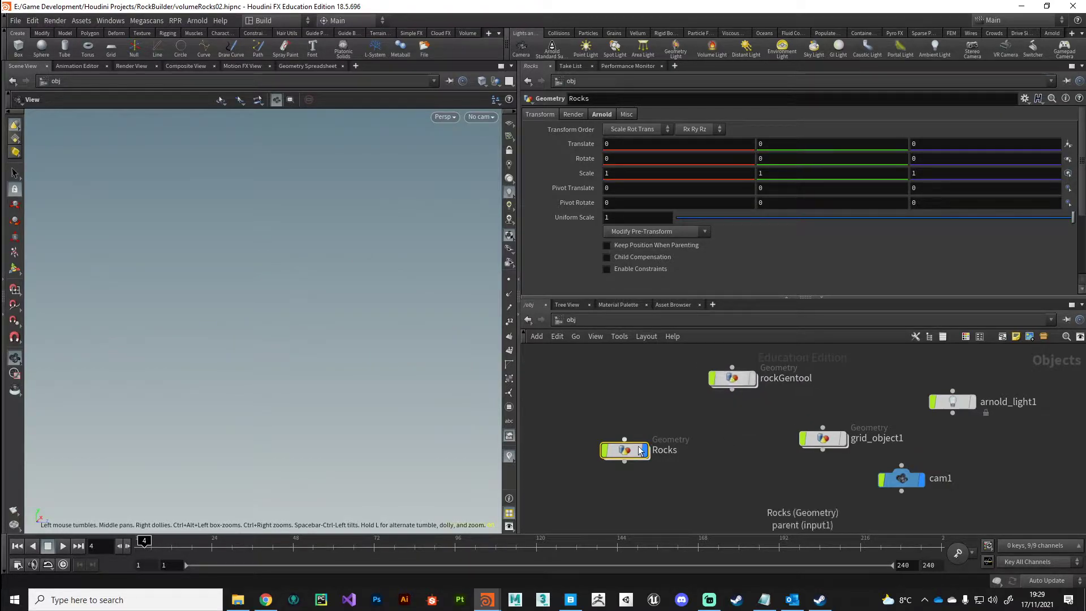
drag(627, 455, 603, 449)
middle_drag(701, 474, 646, 485)
drag(679, 392, 684, 382)
drag(772, 451, 740, 451)
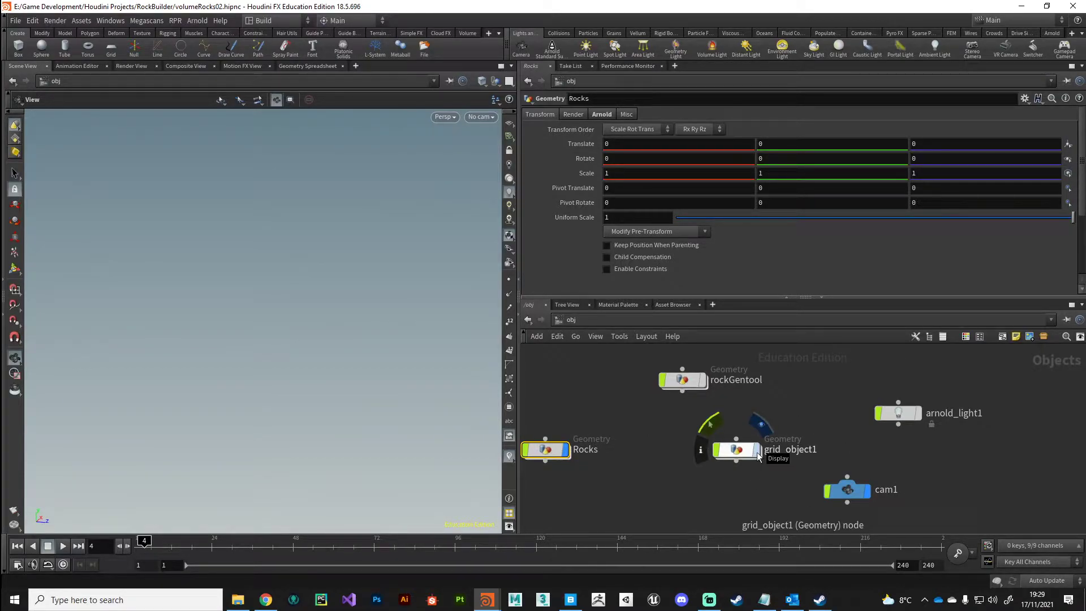
- Turn on the display of grid_object1 and shift its node slightly away from the Rocks node
click(758, 456)
click(738, 451)
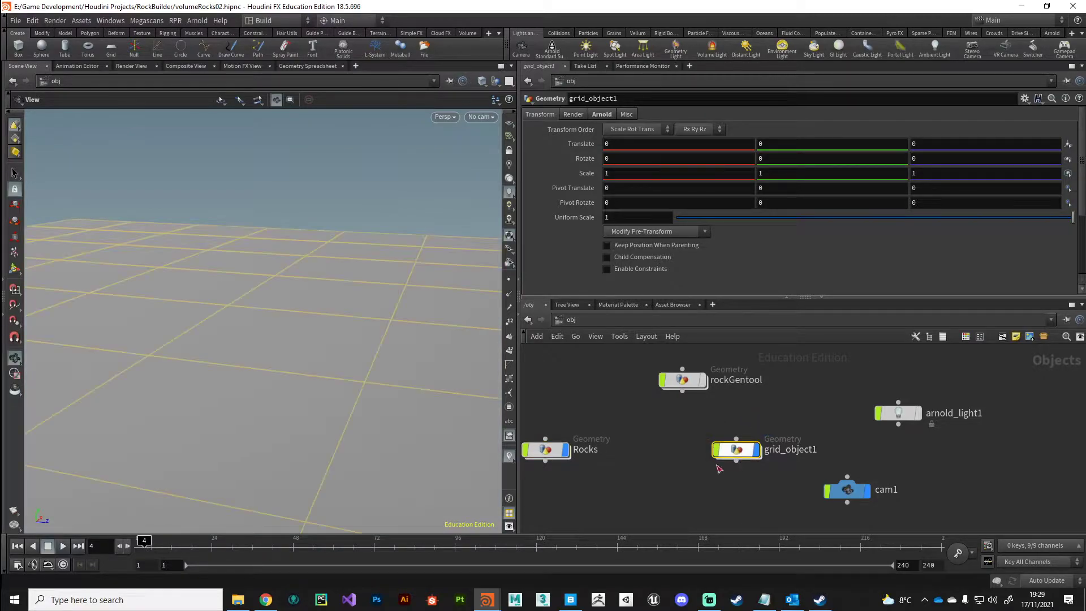
mouse_move(752, 453)
mouse_down()
mouse_move(749, 441)
mouse_move(772, 444)
mouse_up()
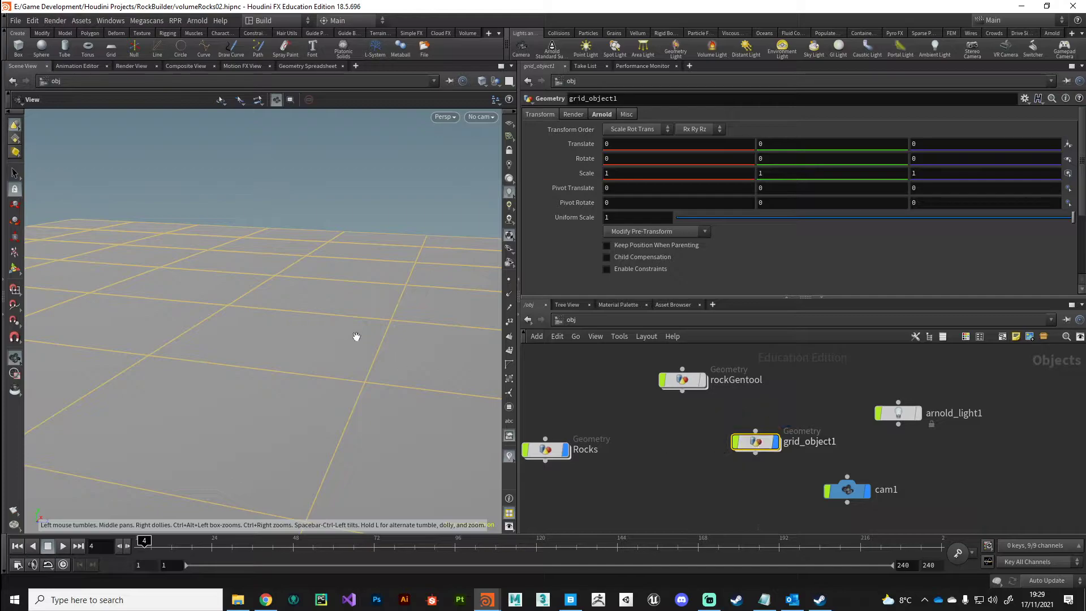
- Group the grid_object1, arnold_light1 and cam1 nodes and move them together away from the rock nodes
mouse_move(899, 413)
mouse_down()
mouse_move(883, 417)
mouse_move(901, 419)
mouse_up()
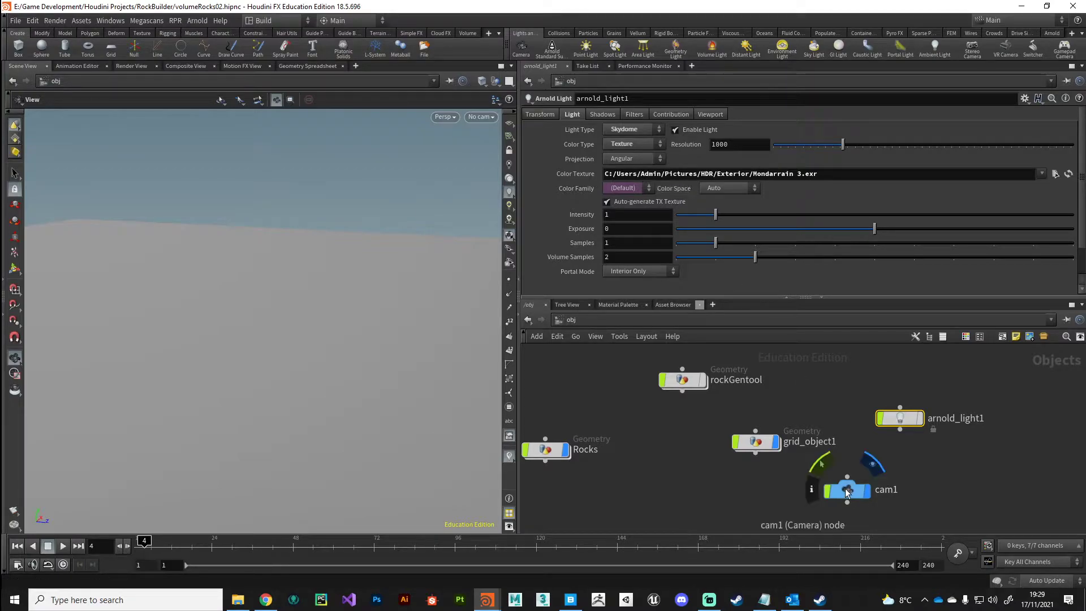
drag(845, 488, 816, 479)
drag(759, 447, 763, 434)
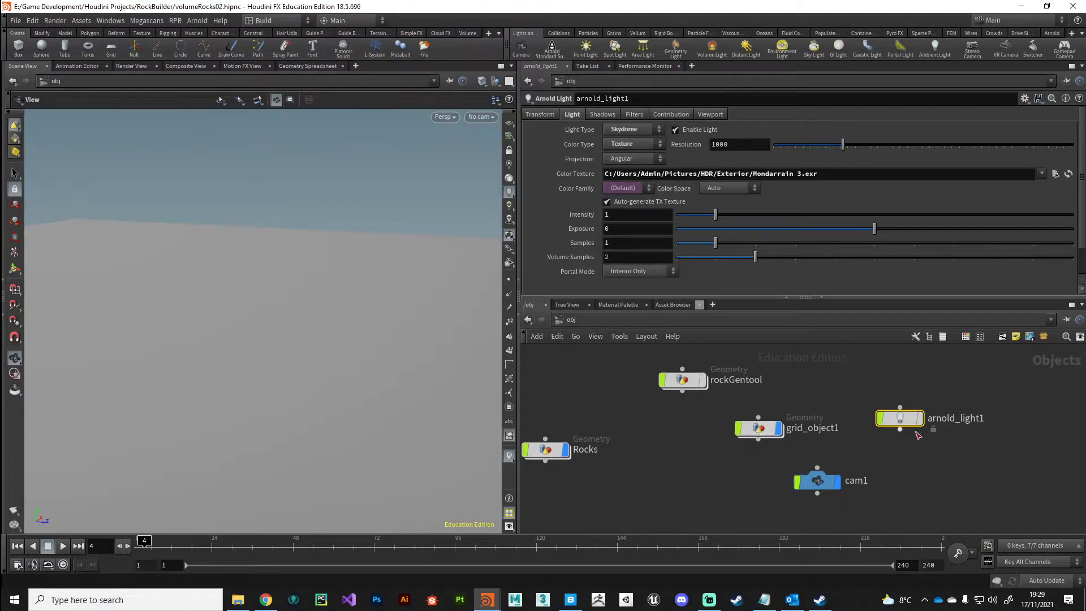
mouse_move(903, 421)
mouse_down()
mouse_move(898, 440)
mouse_move(898, 431)
mouse_up()
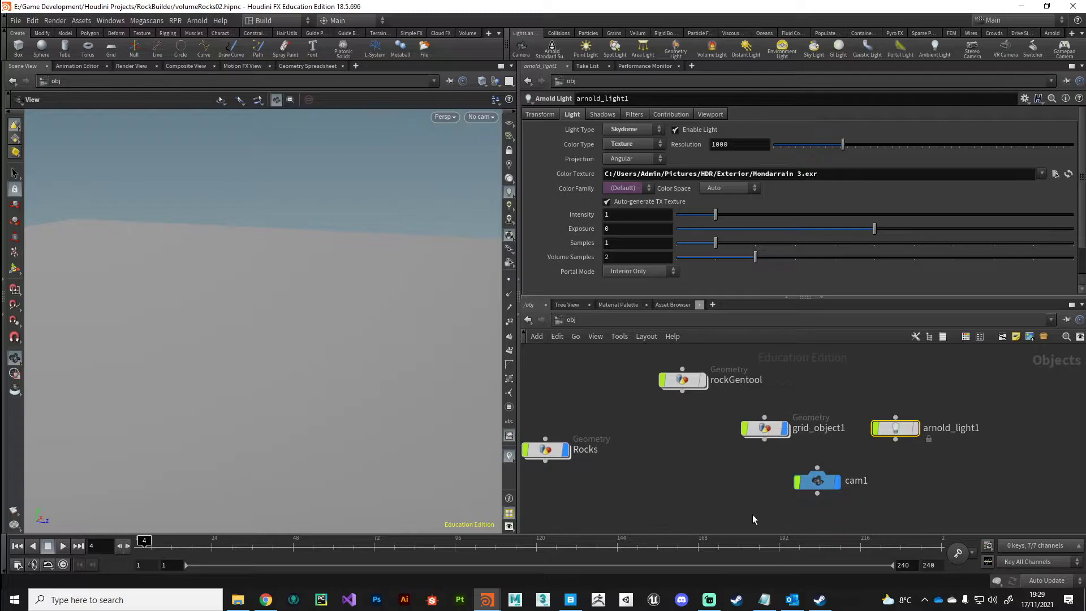
drag(752, 515, 920, 421)
drag(760, 434, 849, 428)
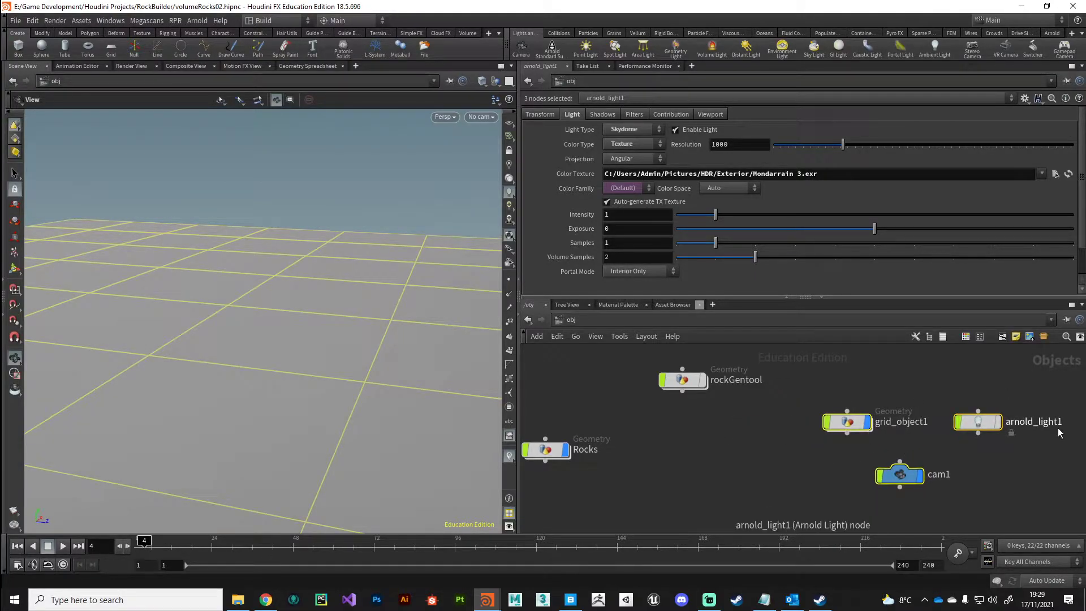
- Enter the Rocks object and add a File node to its empty network
scroll(1077, 401, down, 2)
scroll(789, 460, up, 3)
middle_drag(766, 456, 692, 463)
scroll(673, 477, down, 2)
double_click(610, 440)
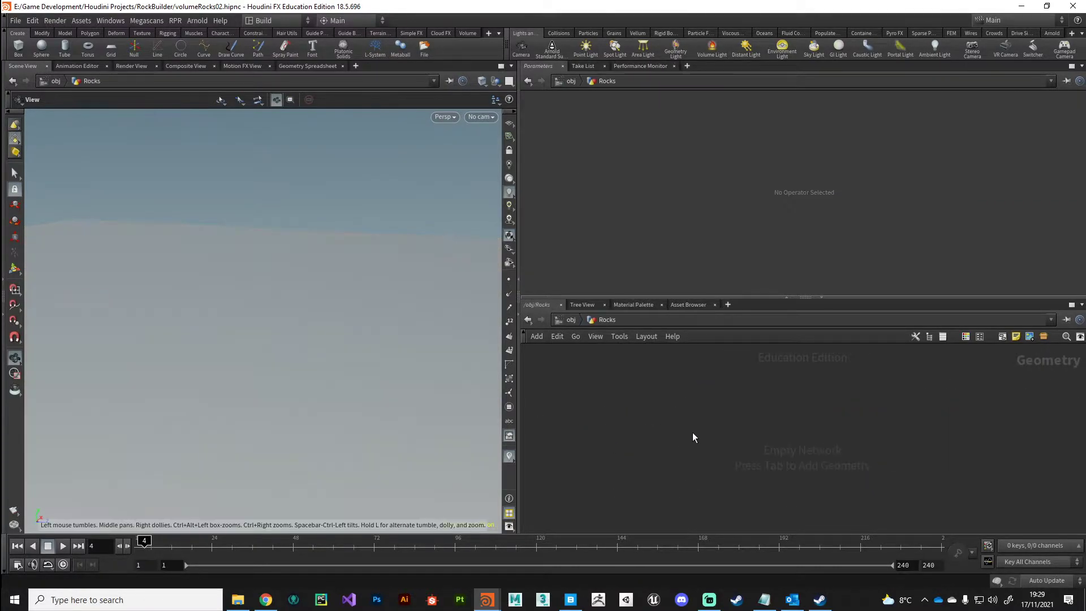
key(Tab)
text(file)
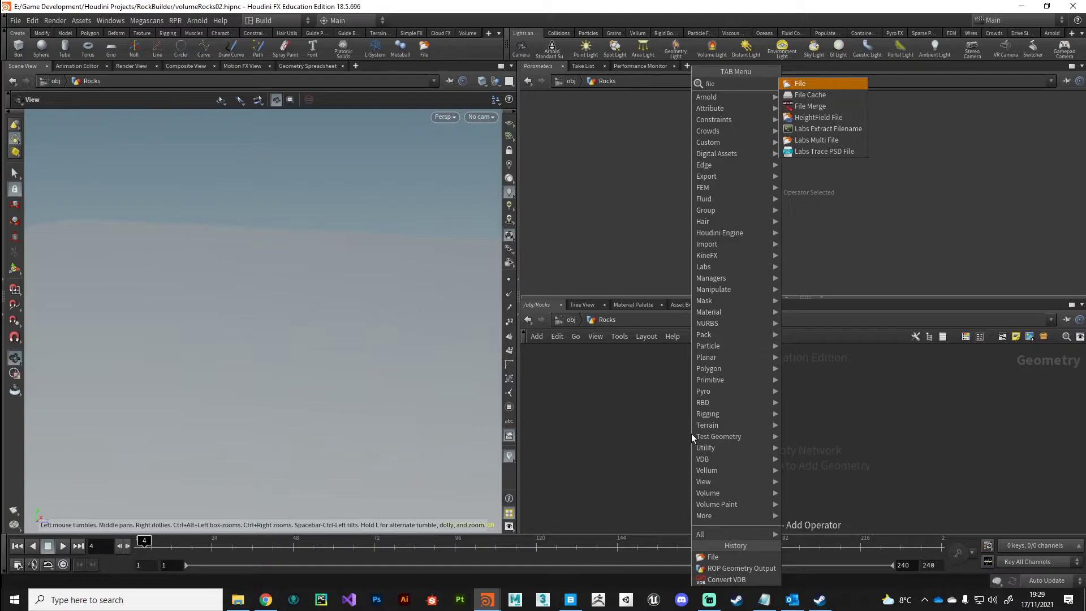
key(Return)
click(691, 434)
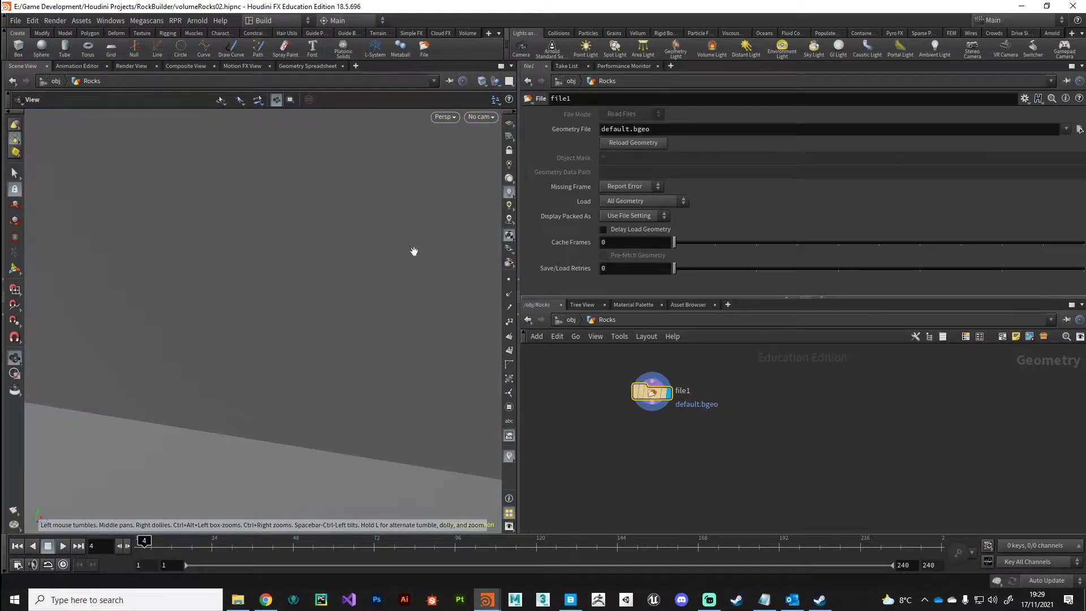
- Load volumeRocks02.rop_geometry1.1.bgeo.sc from $HIP/geo as the File node's geometry
scroll(365, 275, down, 5)
click(1079, 129)
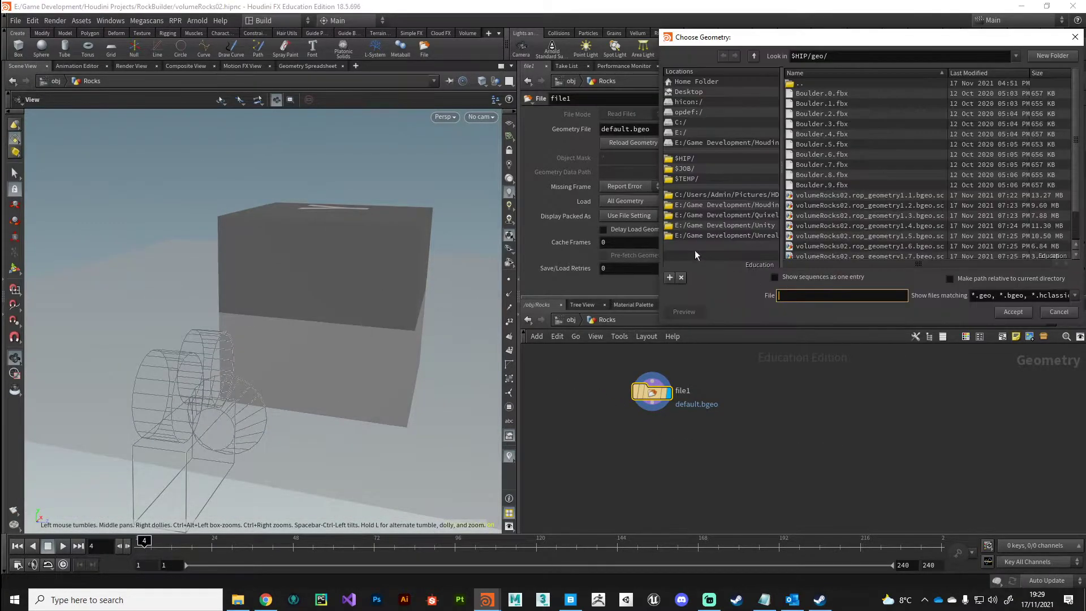
click(820, 196)
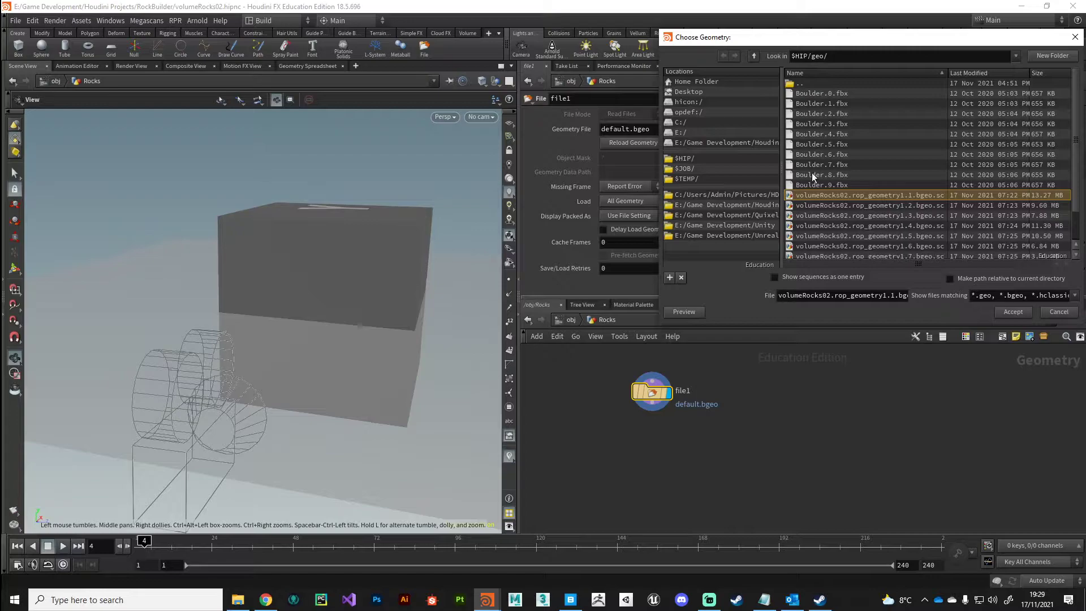
click(1010, 314)
drag(318, 356, 347, 320)
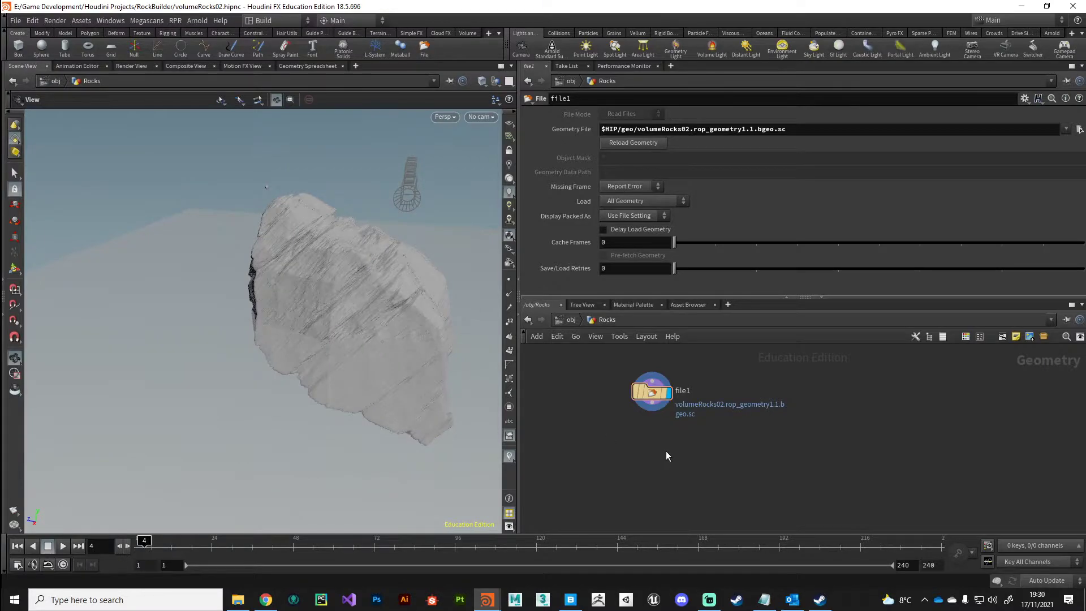
- Add a Labs Delete Small Parts node below the File node
key(Tab)
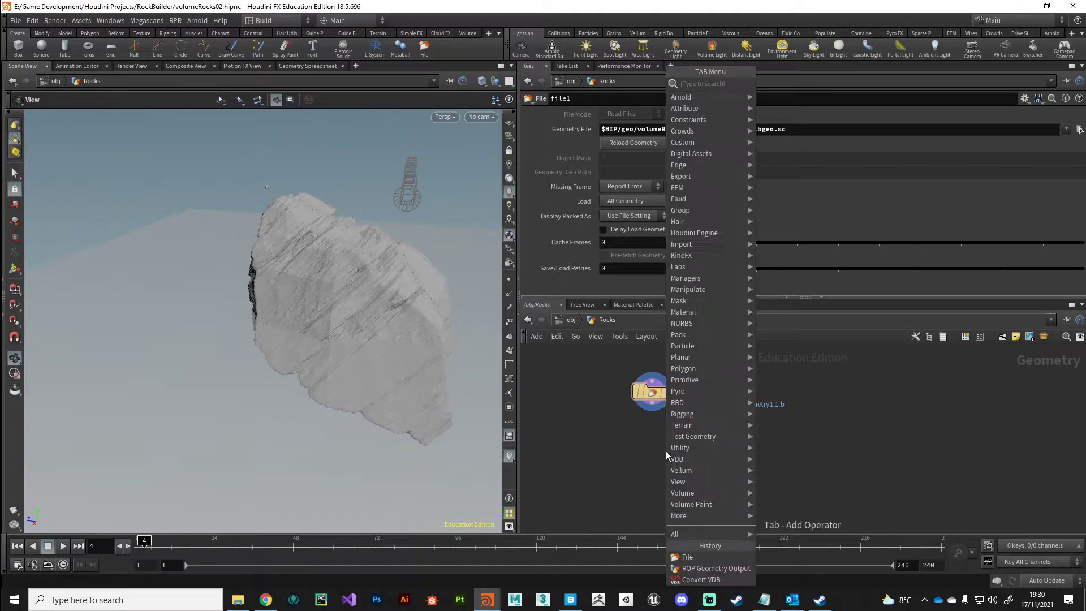
text(dele)
key(Down)
key(Down)
key(Down)
key(Down)
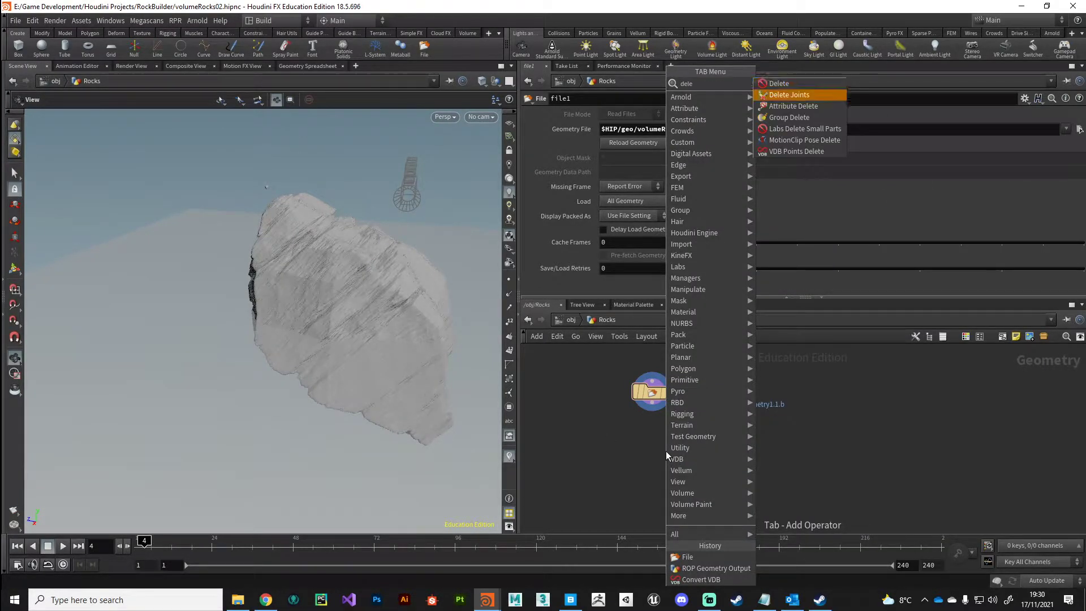
key(Return)
click(666, 450)
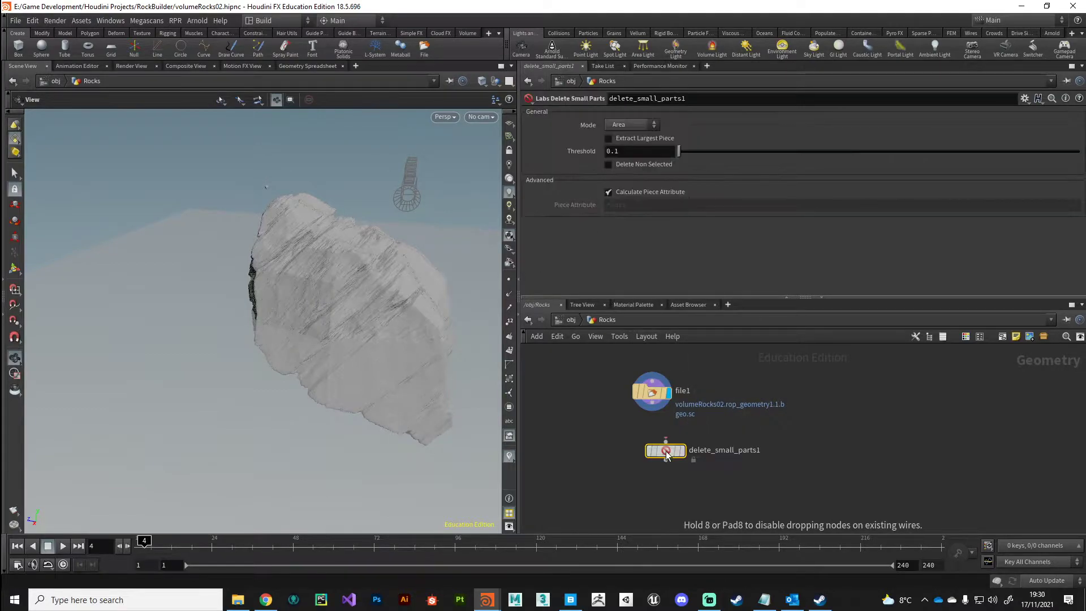
drag(685, 458, 621, 459)
mouse_move(599, 458)
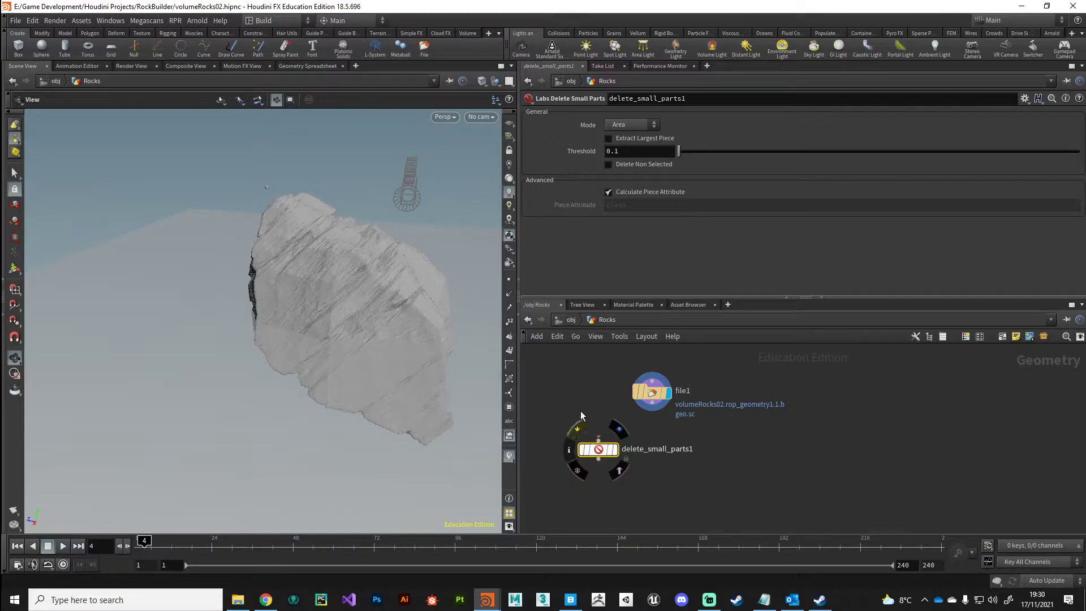
- Enable Extract Largest Piece on delete_small_parts1, wire file1 into it and set it as the displayed node
click(608, 139)
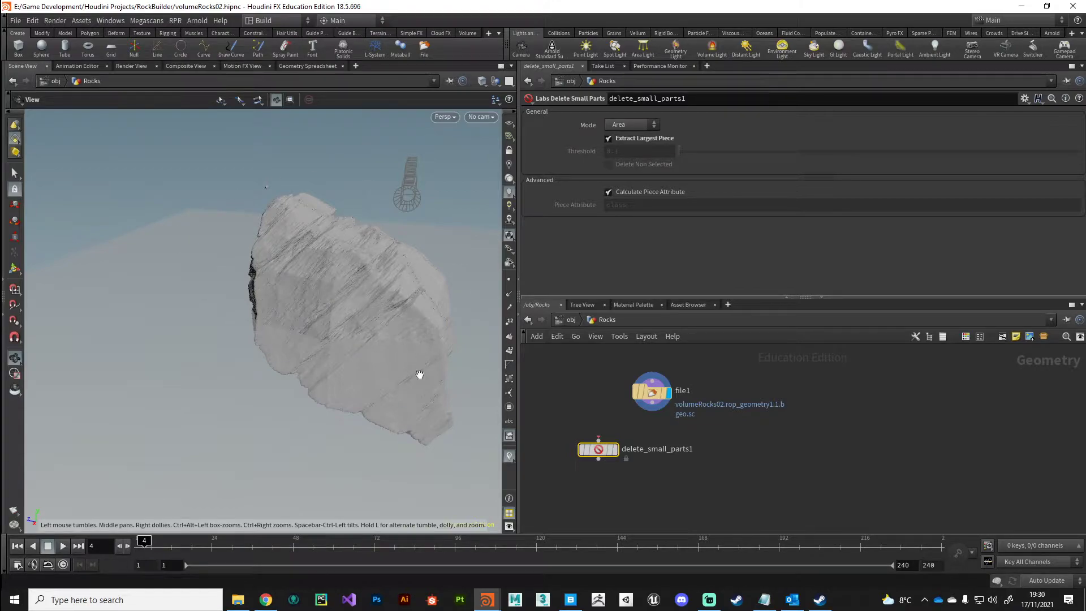
click(652, 411)
click(615, 456)
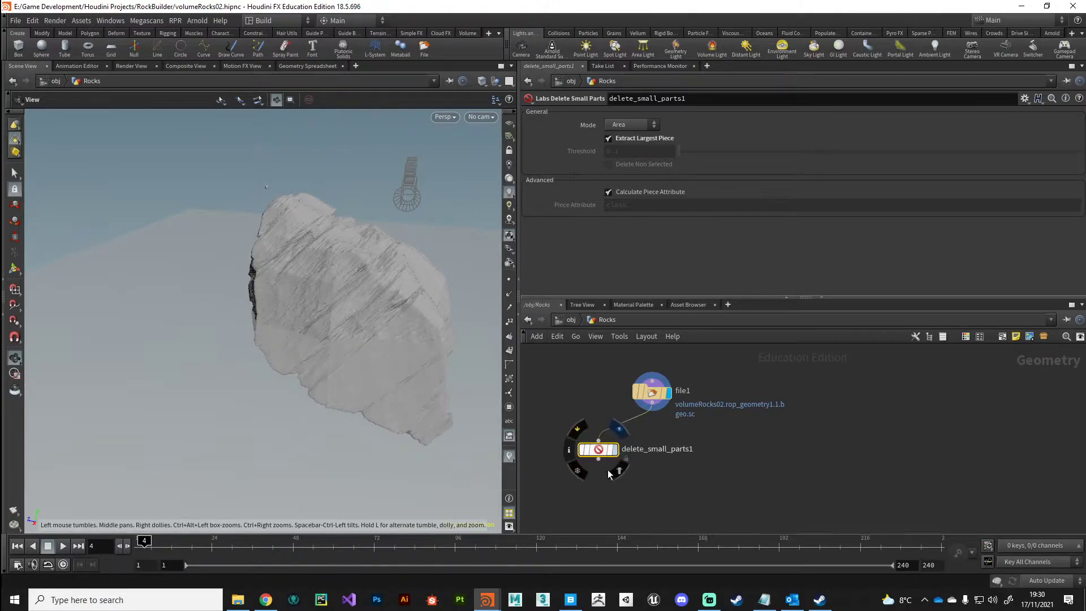
click(615, 450)
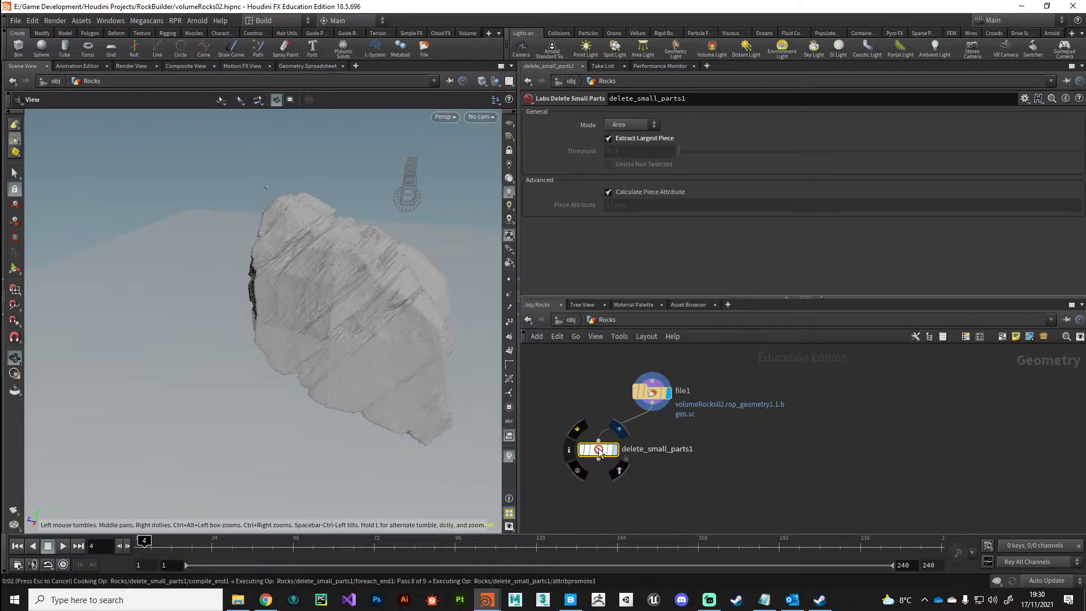
drag(599, 450, 636, 438)
- Align the file1 node above delete_small_parts1 and set the viewport to Show All Objects to inspect the rock
drag(320, 320, 399, 357)
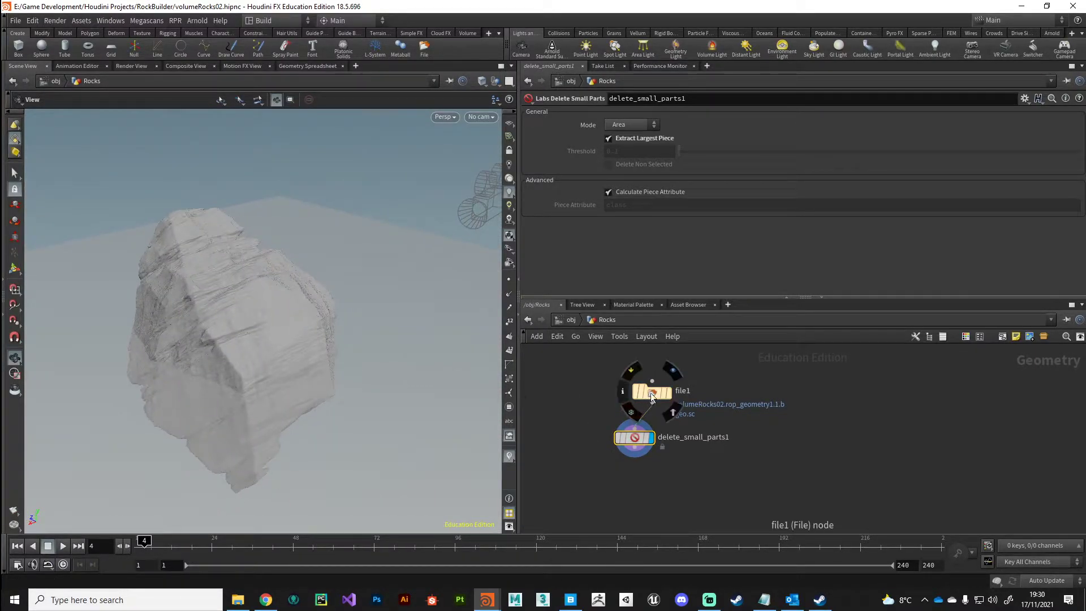
drag(650, 392, 634, 400)
drag(317, 397, 400, 351)
click(497, 81)
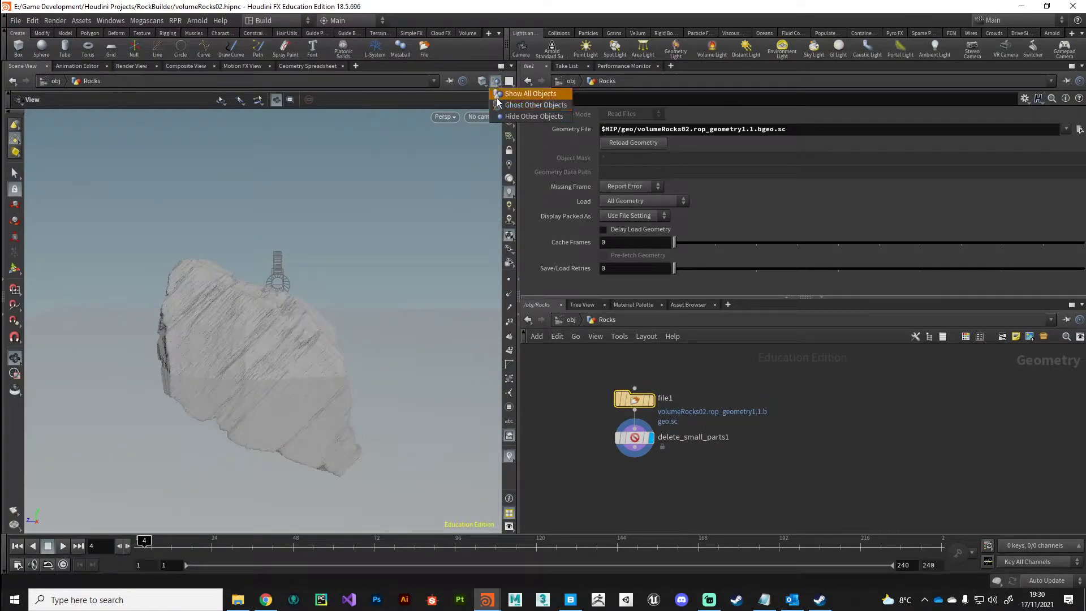
click(497, 95)
drag(324, 380, 359, 337)
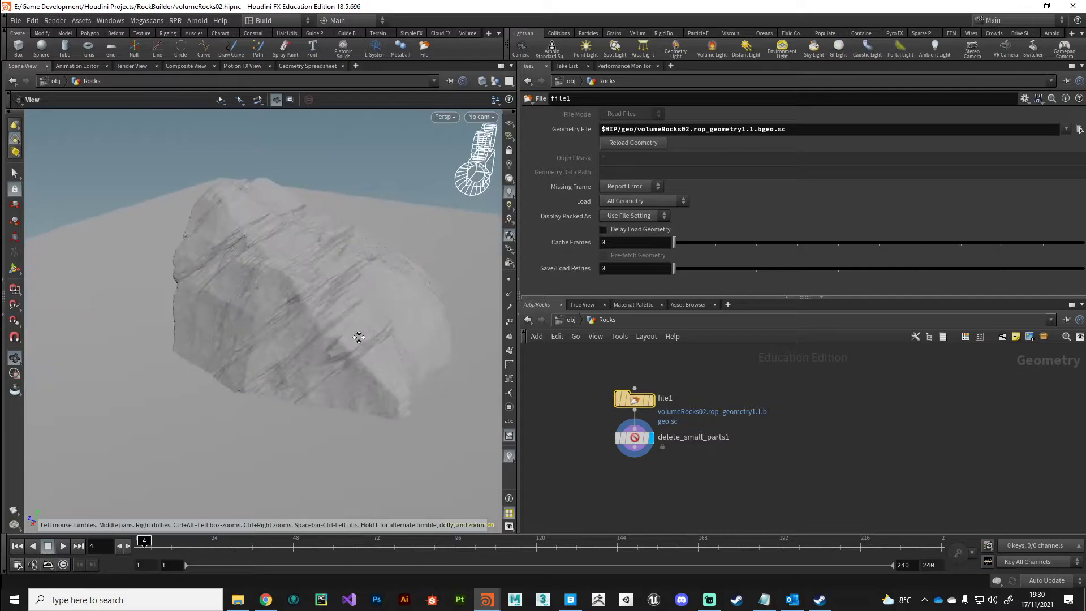
right_drag(359, 337, 288, 368)
drag(288, 369, 308, 357)
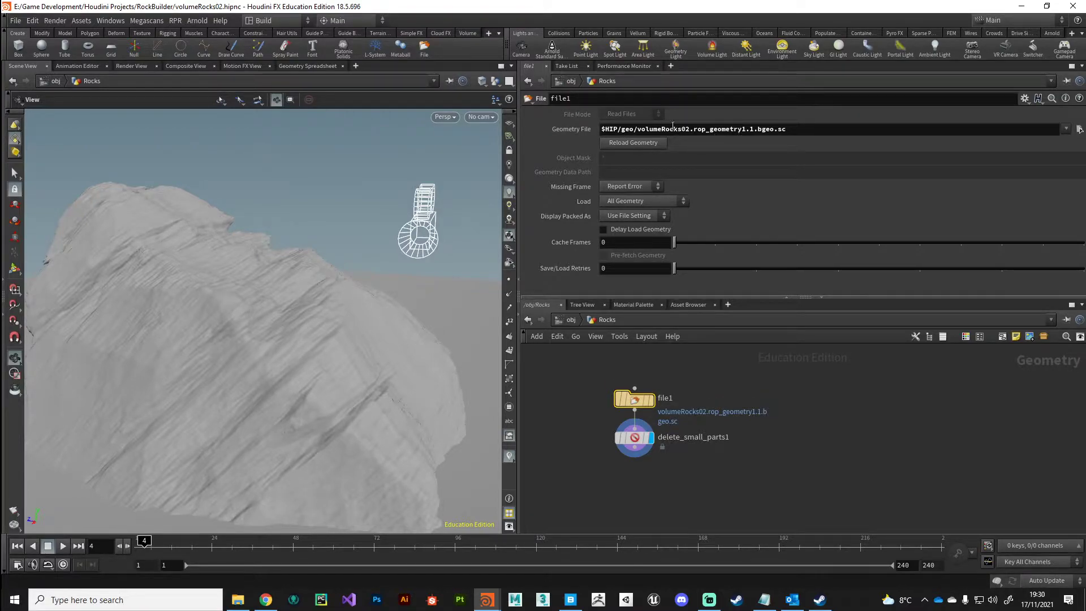
- Replace the frame number in file1's geometry path with $F so the loaded rock follows the current frame
click(752, 130)
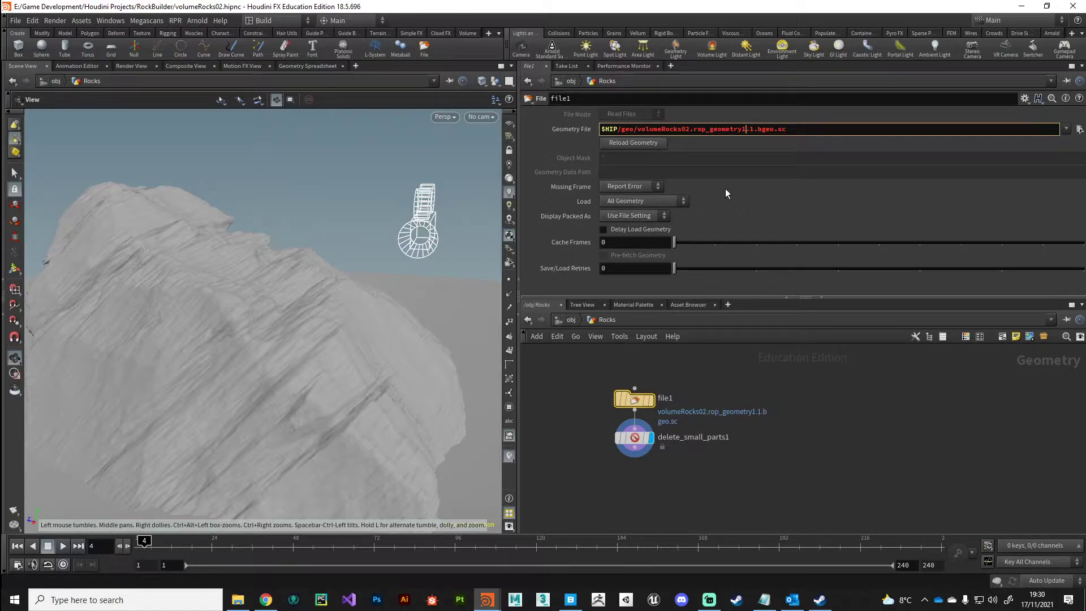
key(Delete)
text($F)
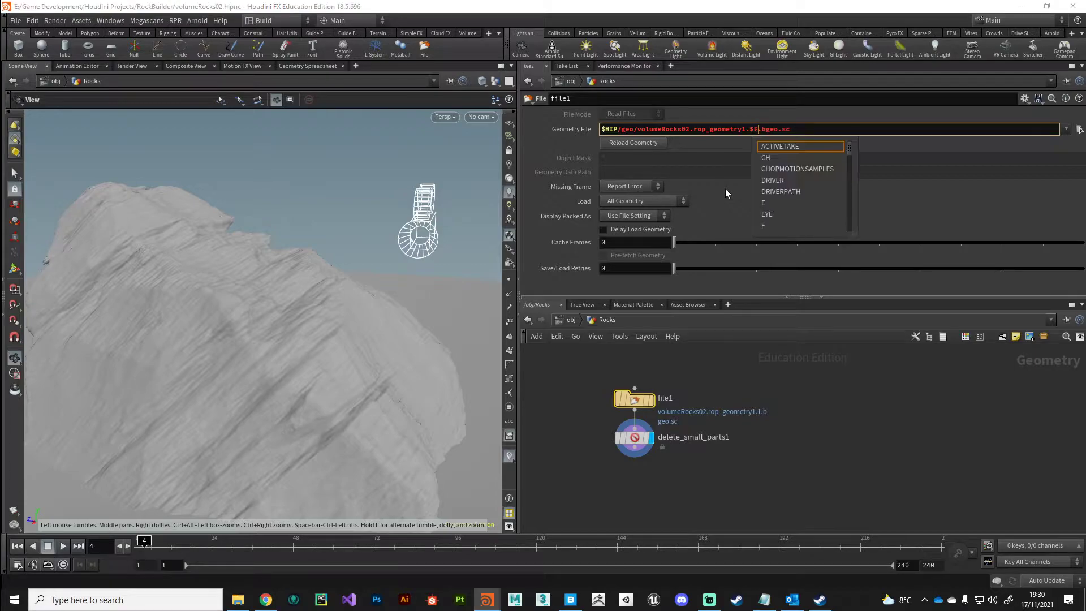
key(Return)
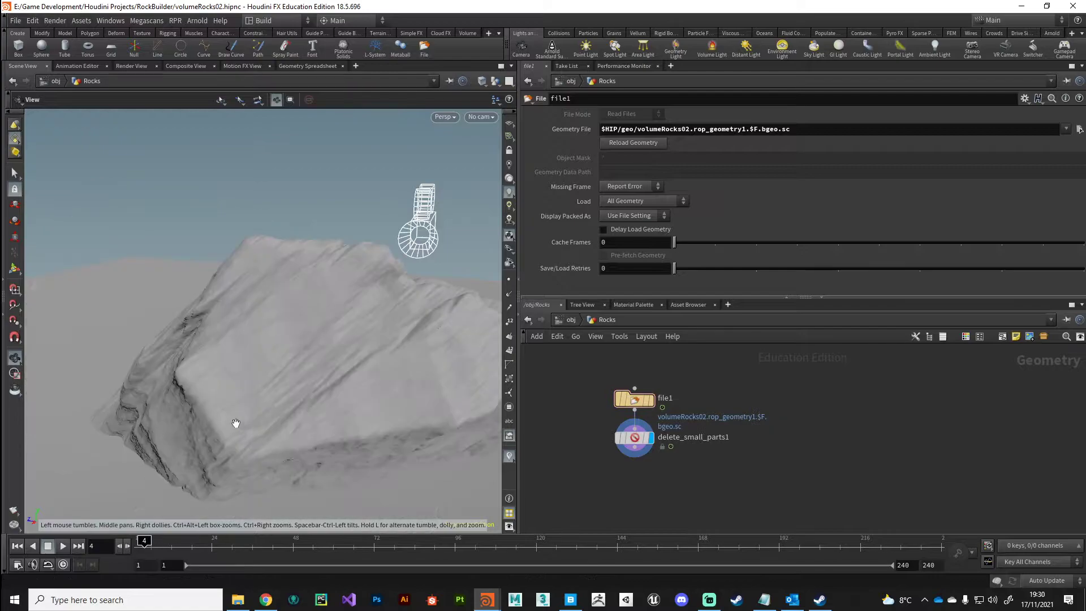
- Step through frames 3, 4 and 6 and examine each rock's shape from several angles
right_drag(294, 427, 249, 426)
drag(249, 426, 187, 519)
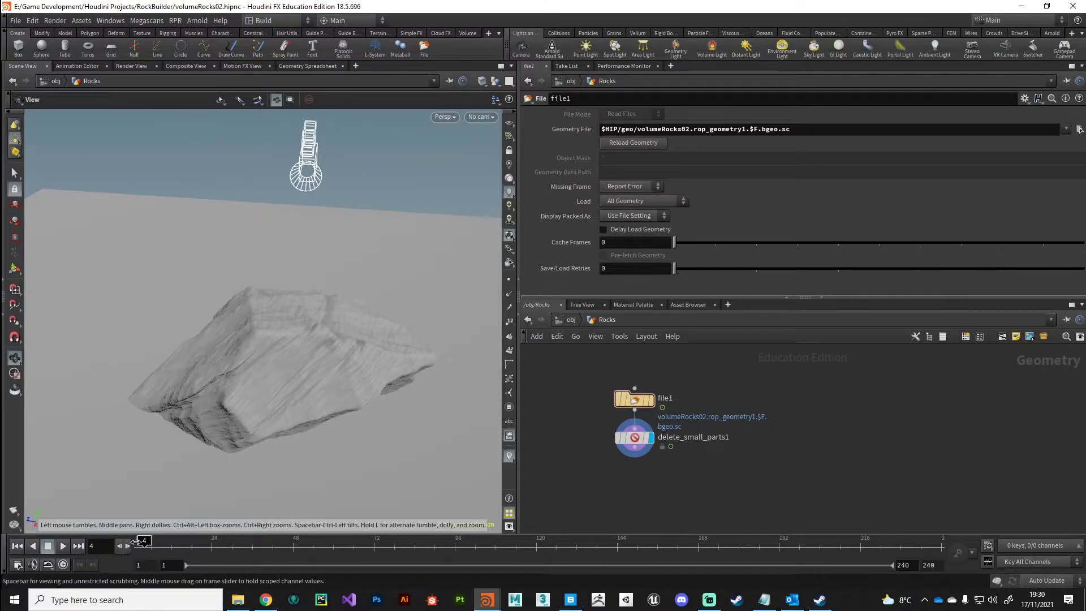
mouse_move(130, 440)
mouse_down()
mouse_move(366, 432)
mouse_move(329, 410)
mouse_move(345, 406)
mouse_move(304, 412)
mouse_move(289, 427)
mouse_move(296, 405)
mouse_move(223, 509)
mouse_up()
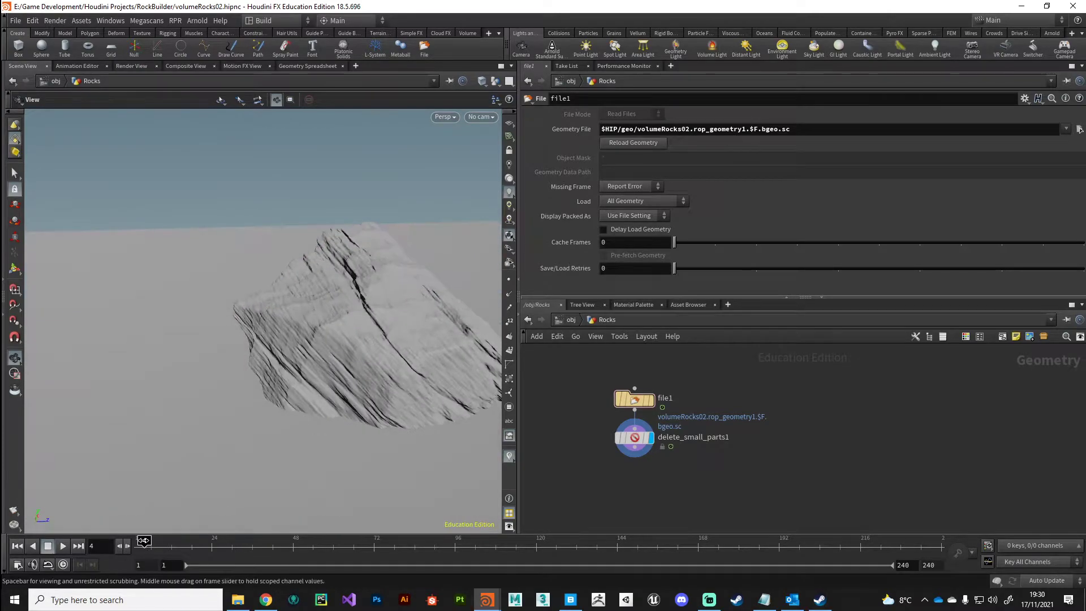
drag(390, 423, 308, 484)
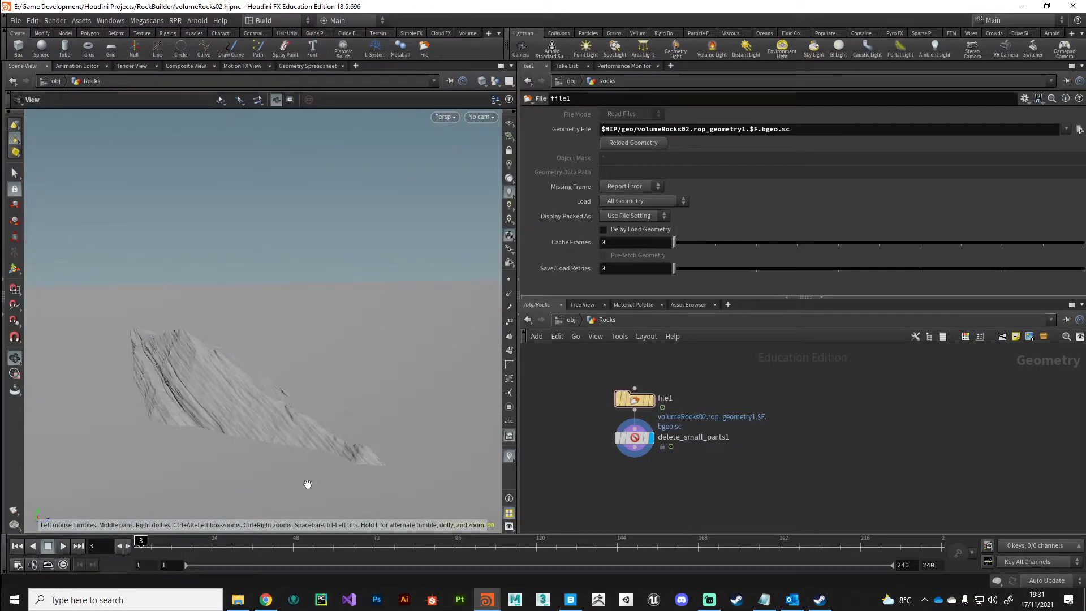
click(149, 557)
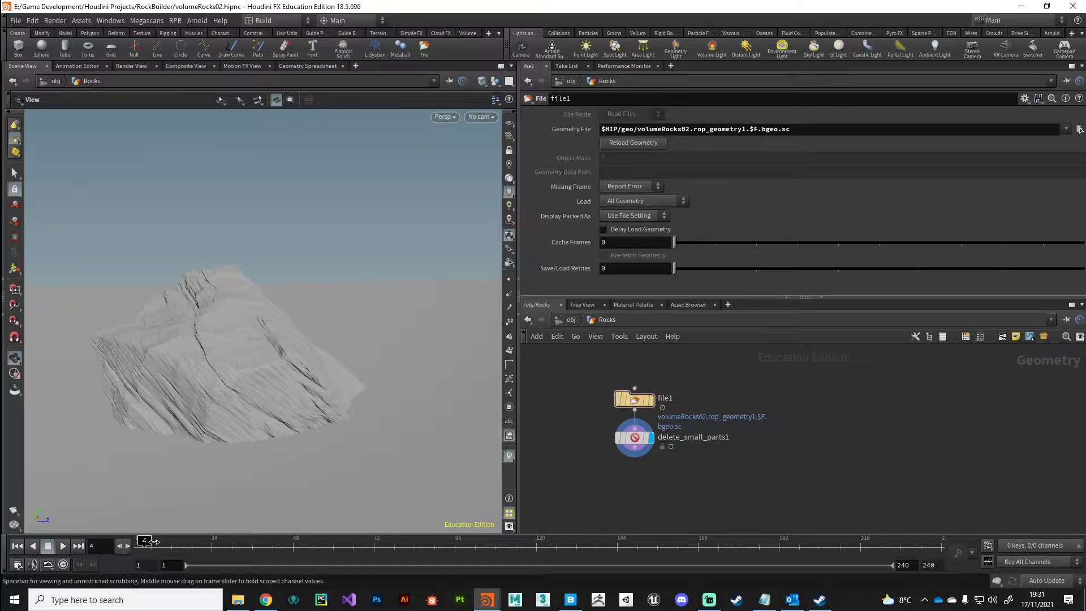
click(154, 542)
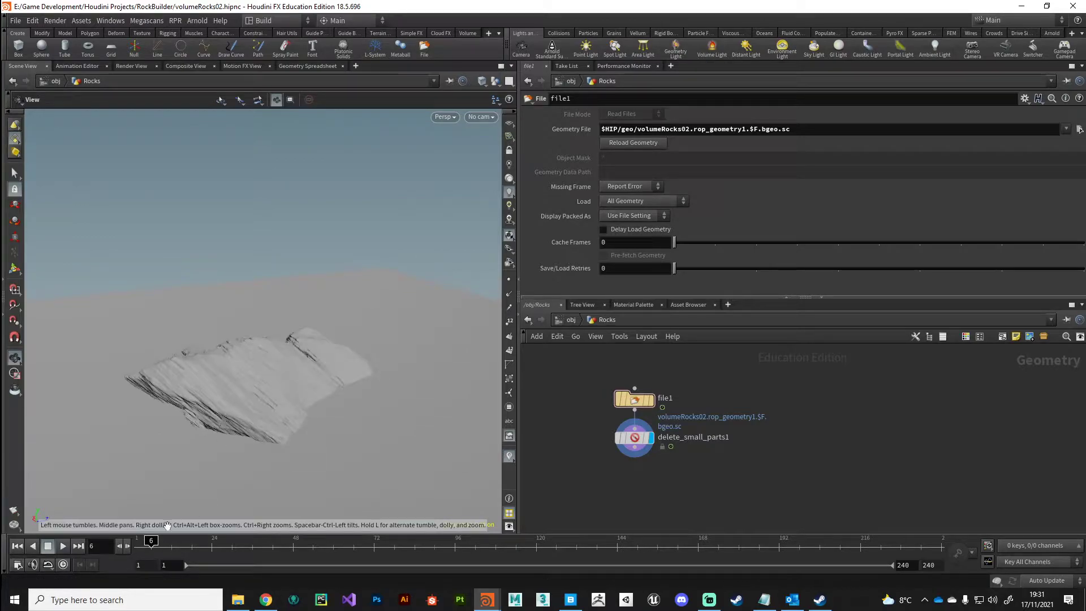
drag(176, 441, 274, 429)
- Open the Norber Erratics reference board over the scene and compare its boulders with the frame 6 rock
click(249, 606)
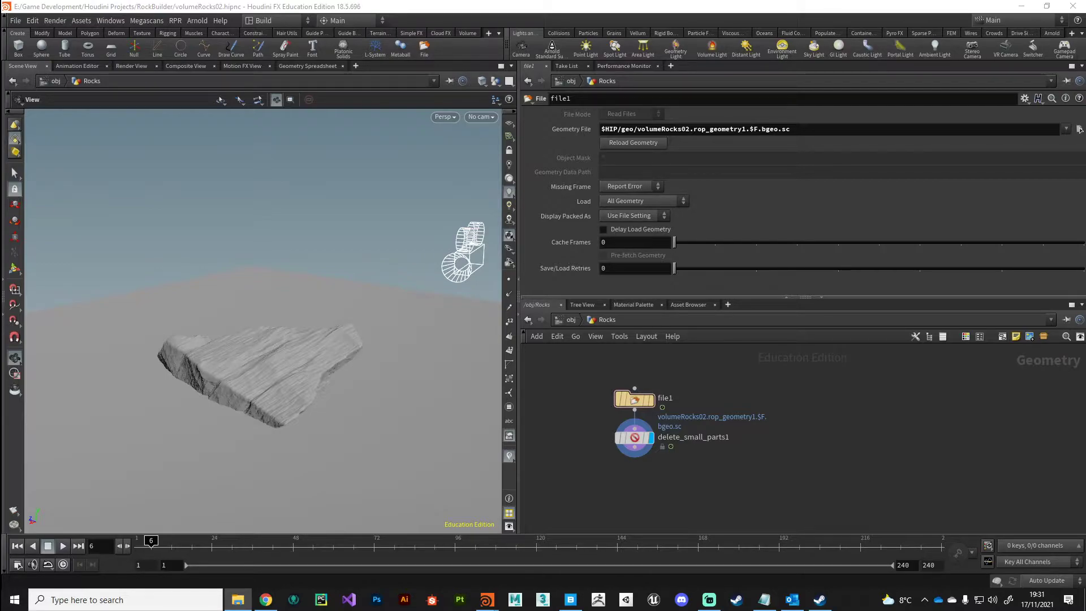
right_drag(1085, 214, 530, 107)
drag(531, 111, 629, 124)
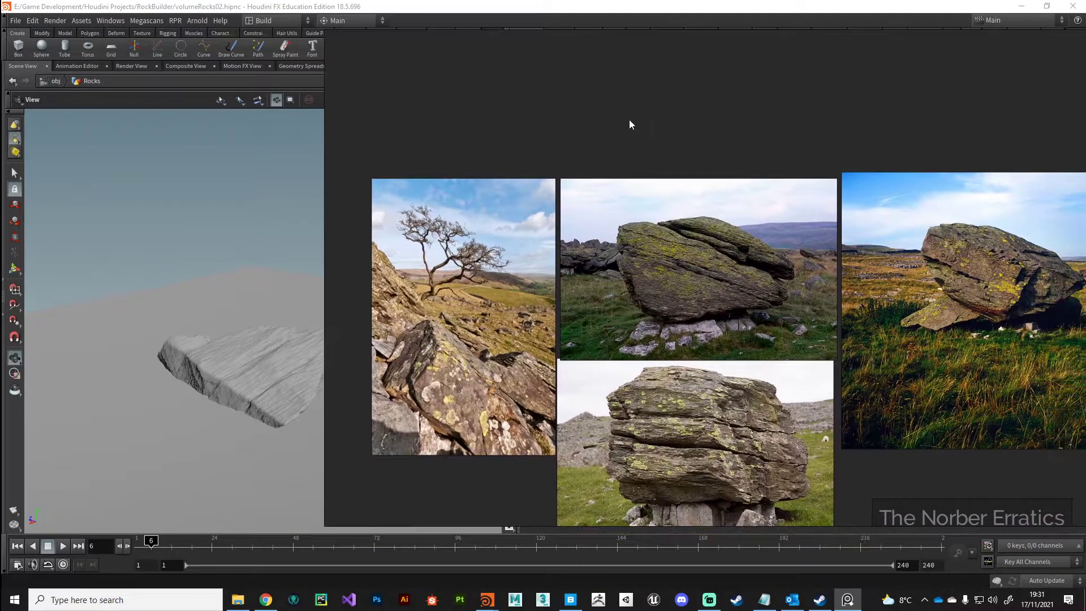
scroll(178, 375, up, 1)
scroll(259, 399, up, 3)
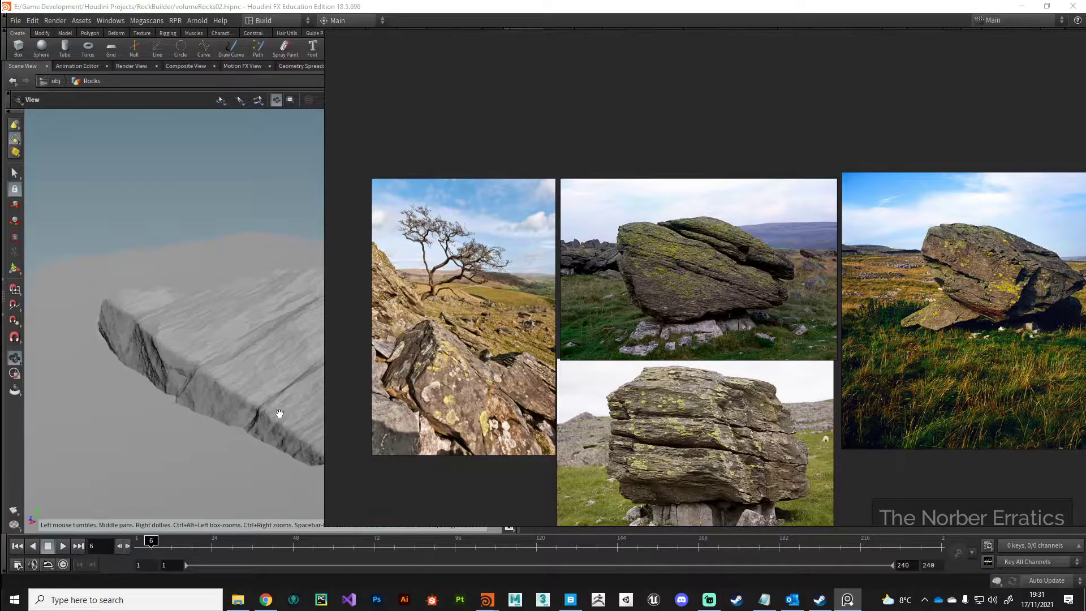
middle_drag(283, 417, 230, 364)
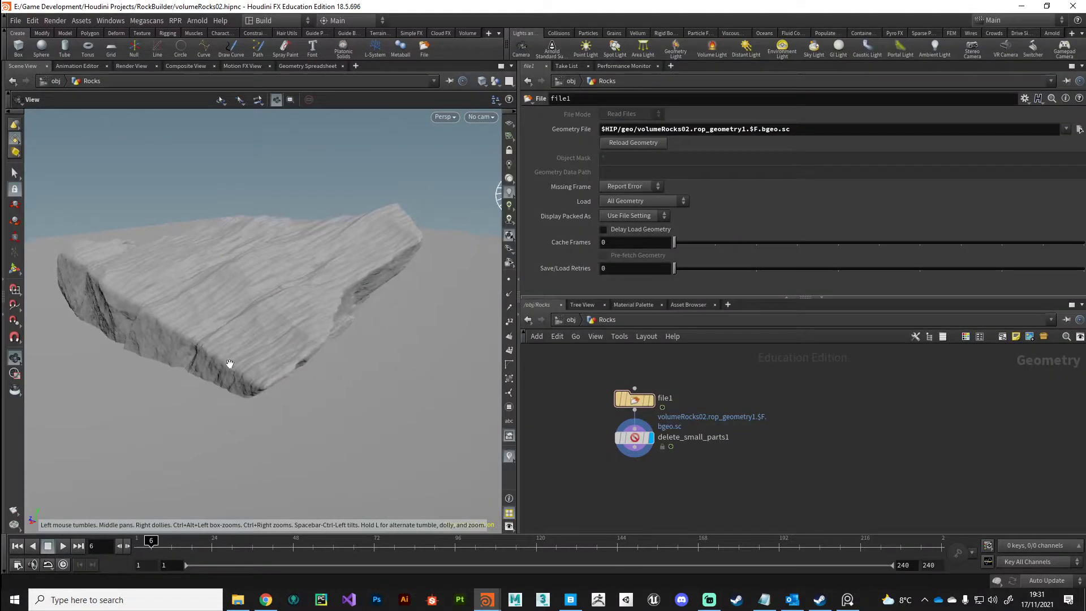
- Review the frame 7 rock, return to frame 5 and examine that rock's layered surface
click(154, 542)
drag(264, 339, 303, 380)
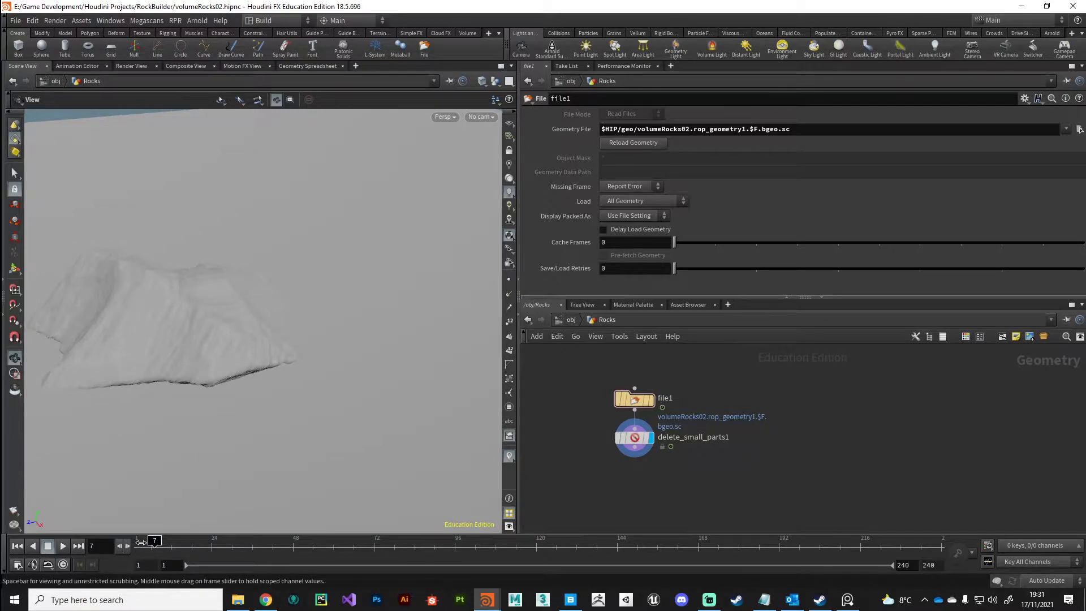
drag(154, 543, 148, 543)
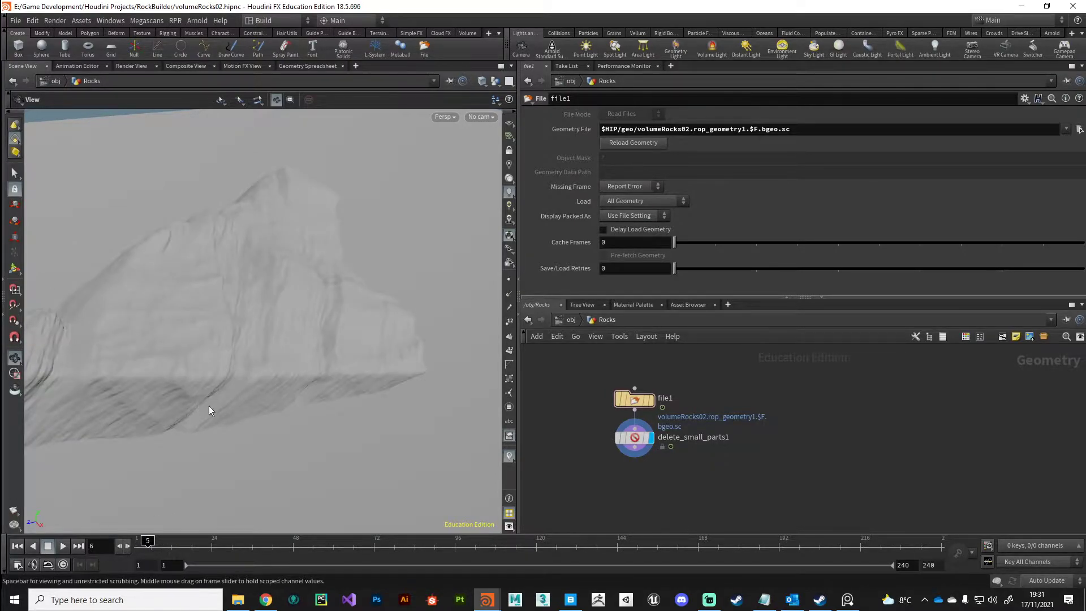
key(Left)
drag(287, 426, 327, 468)
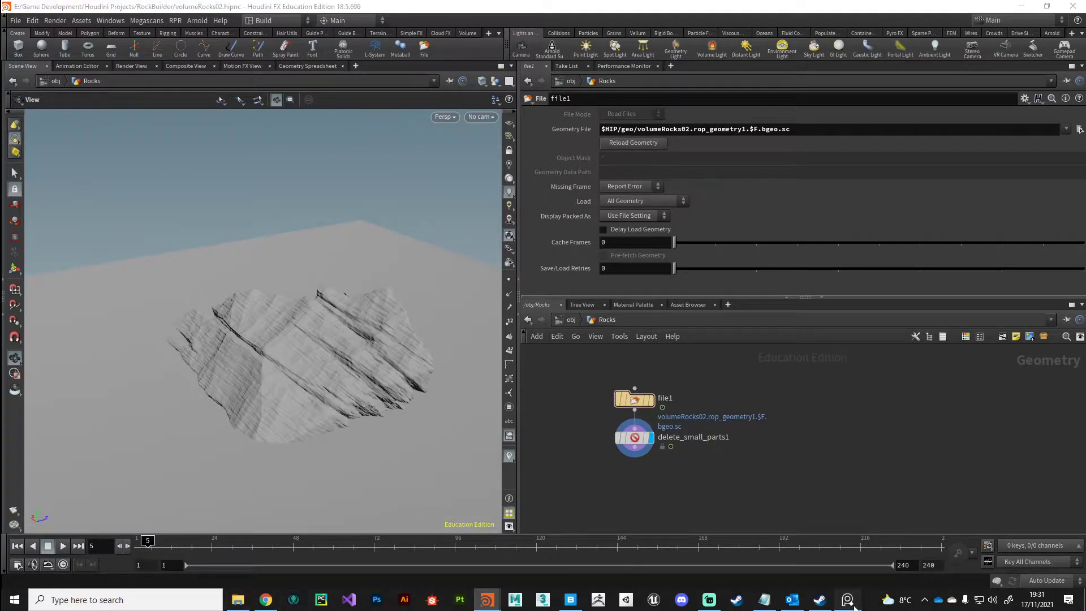
- Bring the reference board back and compare the layered boulder photo with the frame 5 rock
click(855, 608)
click(278, 392)
drag(277, 392, 396, 430)
click(847, 599)
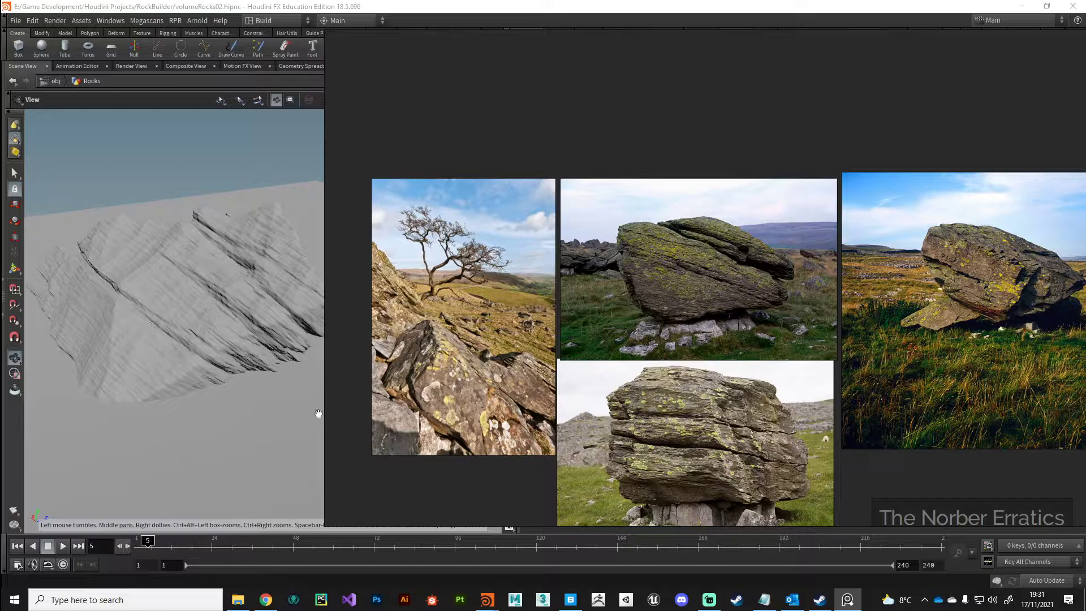
scroll(652, 446, up, 3)
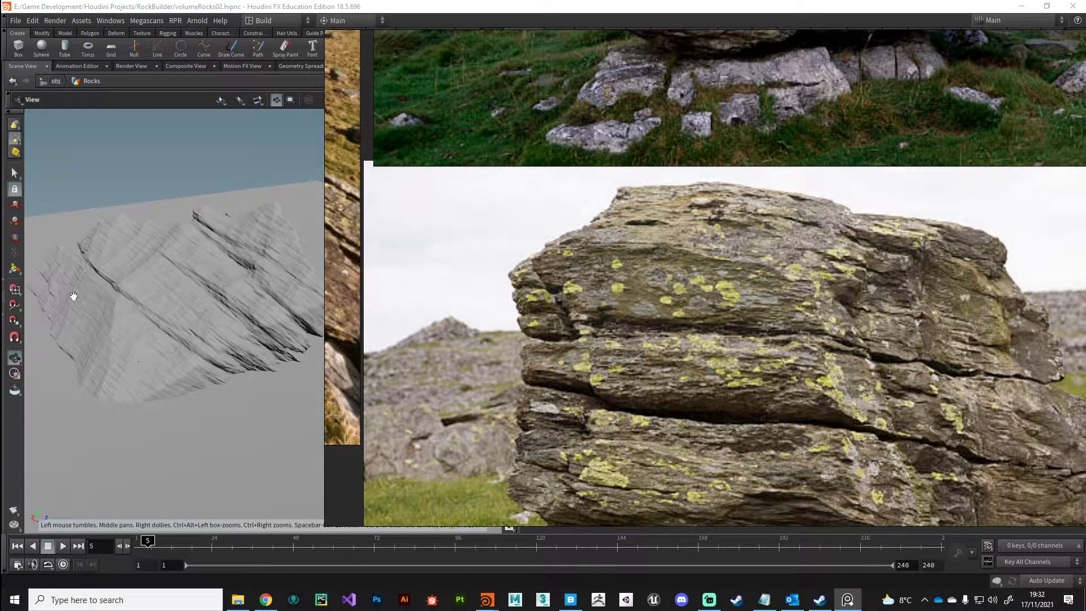
scroll(712, 345, down, 5)
right_drag(973, 325, 760, 343)
scroll(782, 331, up, 3)
scroll(653, 338, down, 3)
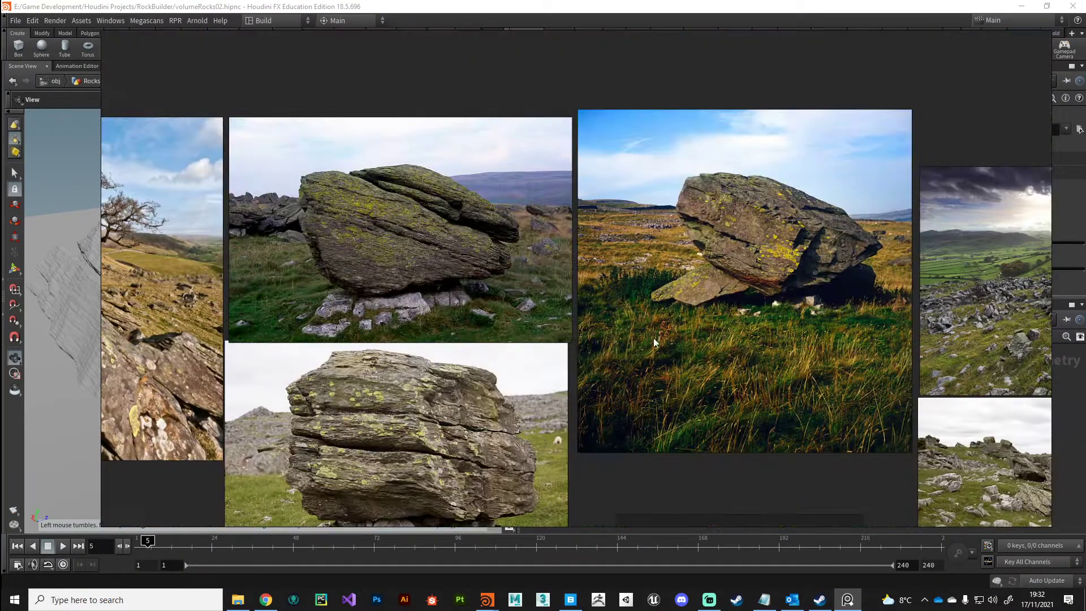
- Survey the reference board and examine the photo of the perched boulders with a small tree growing behind them
mouse_move(528, 440)
mouse_down()
mouse_move(640, 308)
mouse_move(539, 428)
mouse_up()
scroll(663, 465, down, 3)
right_drag(656, 468, 671, 335)
drag(671, 335, 613, 427)
scroll(613, 426, up, 5)
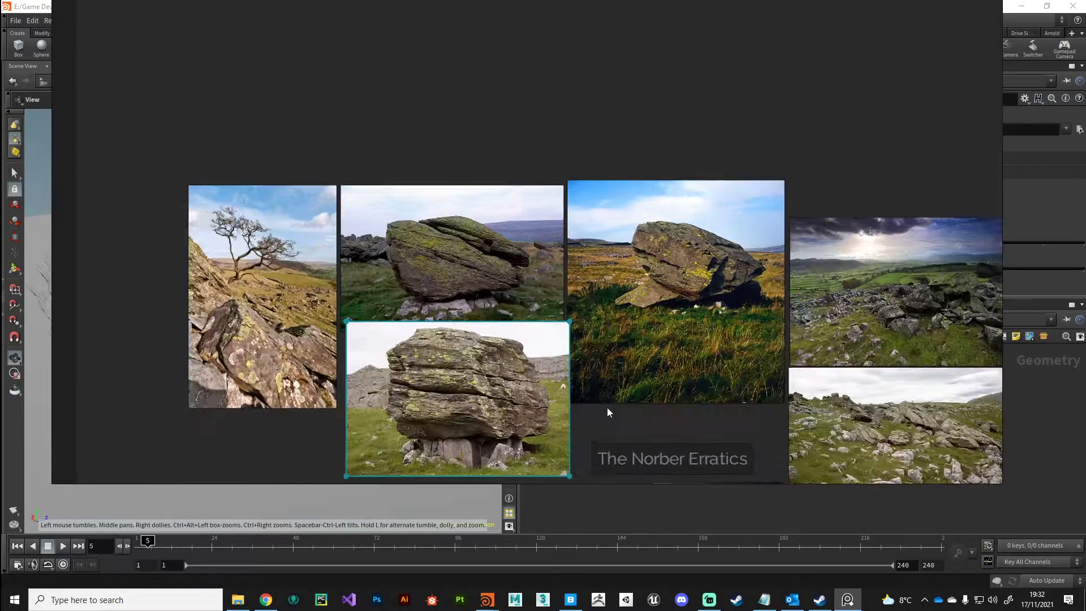
scroll(603, 447, down, 5)
middle_drag(606, 448, 531, 314)
middle_drag(461, 453, 605, 273)
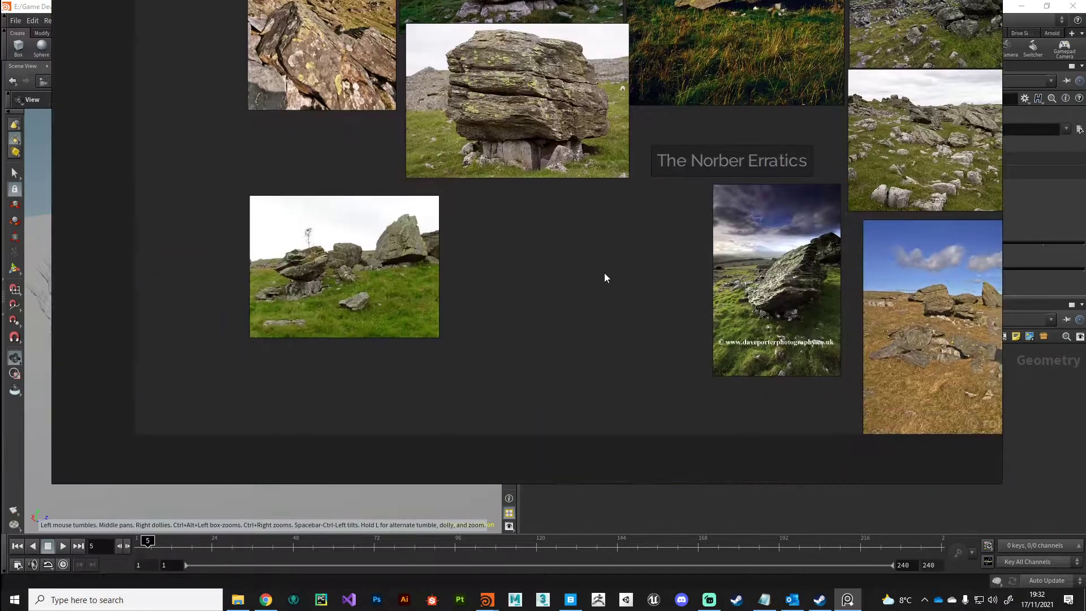
scroll(342, 269, up, 5)
scroll(283, 319, up, 2)
middle_drag(283, 318, 433, 341)
scroll(352, 295, up, 2)
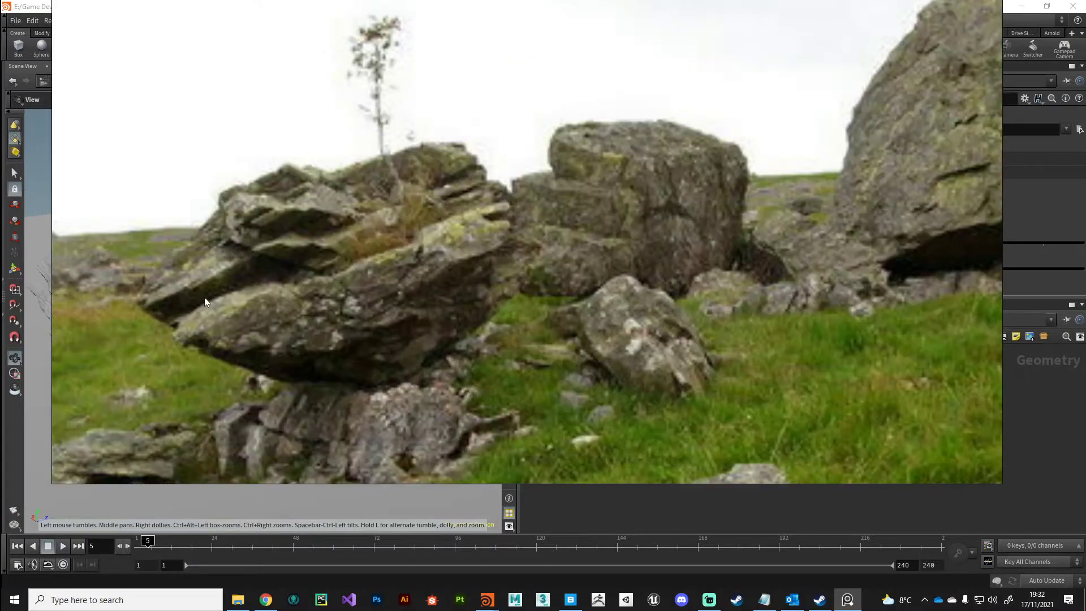
scroll(336, 257, down, 3)
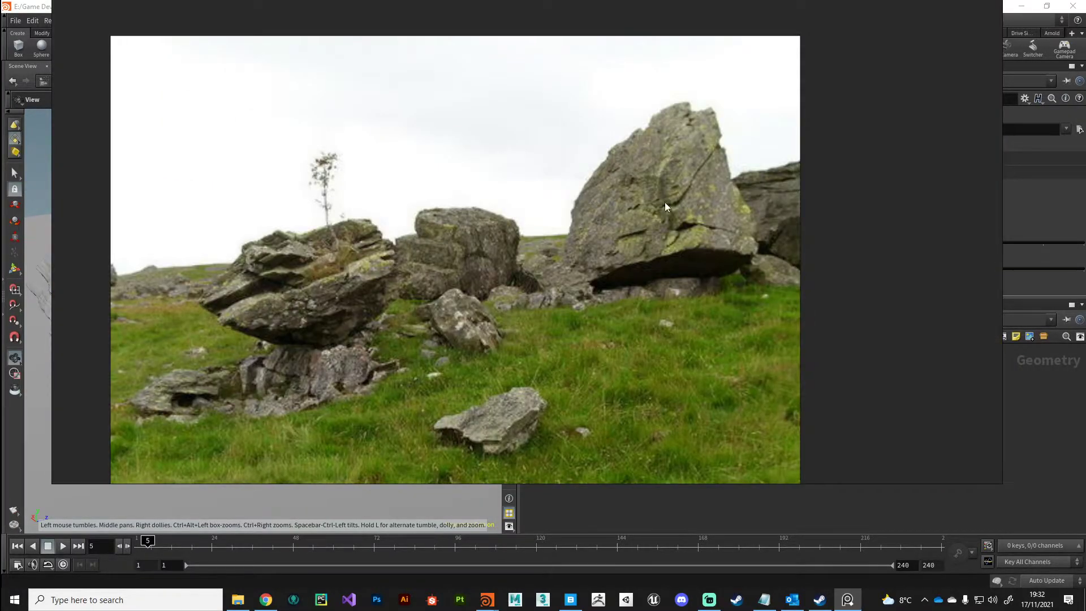
- Examine the blue-sky reference photo with the large lichen-covered leaning boulder in the foreground
scroll(665, 202, down, 3)
middle_drag(817, 274, 473, 380)
scroll(473, 381, down, 2)
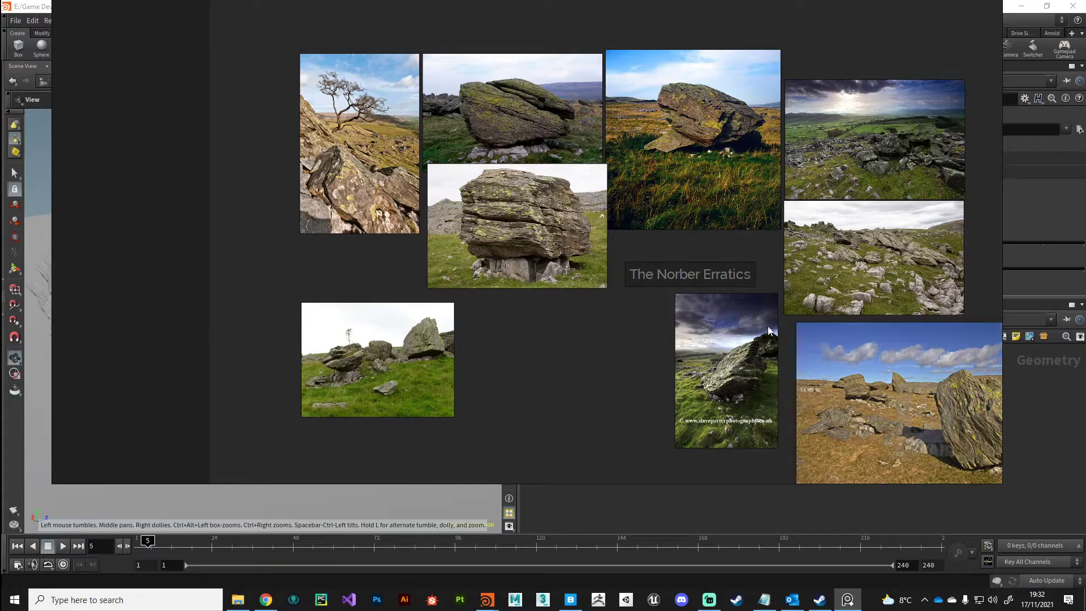
middle_drag(768, 331, 495, 290)
scroll(710, 381, up, 3)
scroll(623, 386, up, 2)
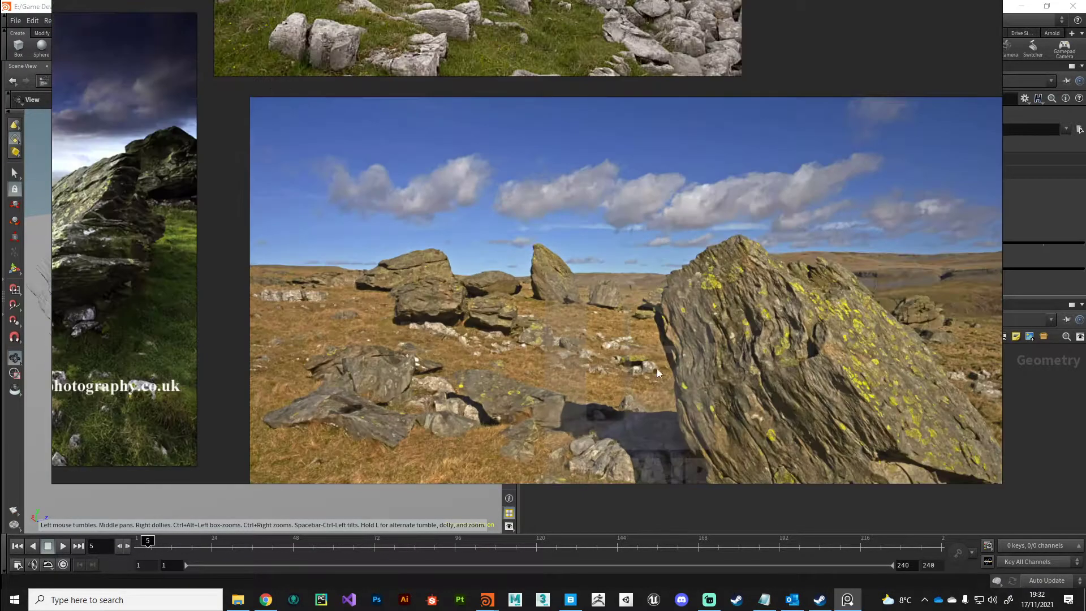
scroll(657, 368, down, 1)
middle_drag(751, 402, 722, 293)
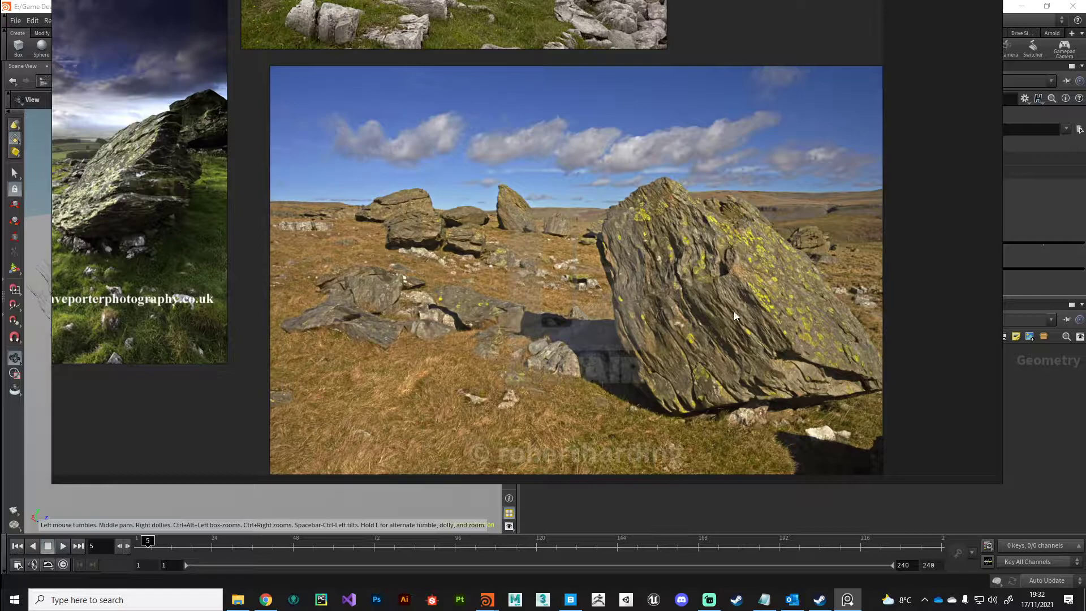
- Examine the two reference photos of boulder-strewn hillsides for how the rocks are scattered
middle_drag(516, 213, 647, 450)
middle_drag(578, 205, 615, 293)
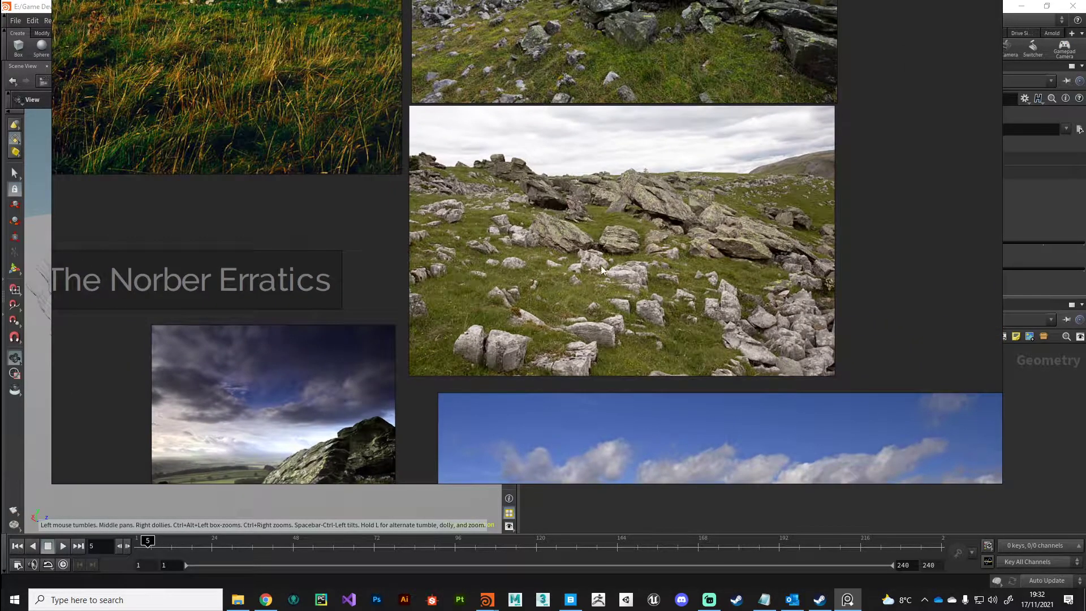
scroll(601, 266, up, 3)
scroll(549, 243, down, 3)
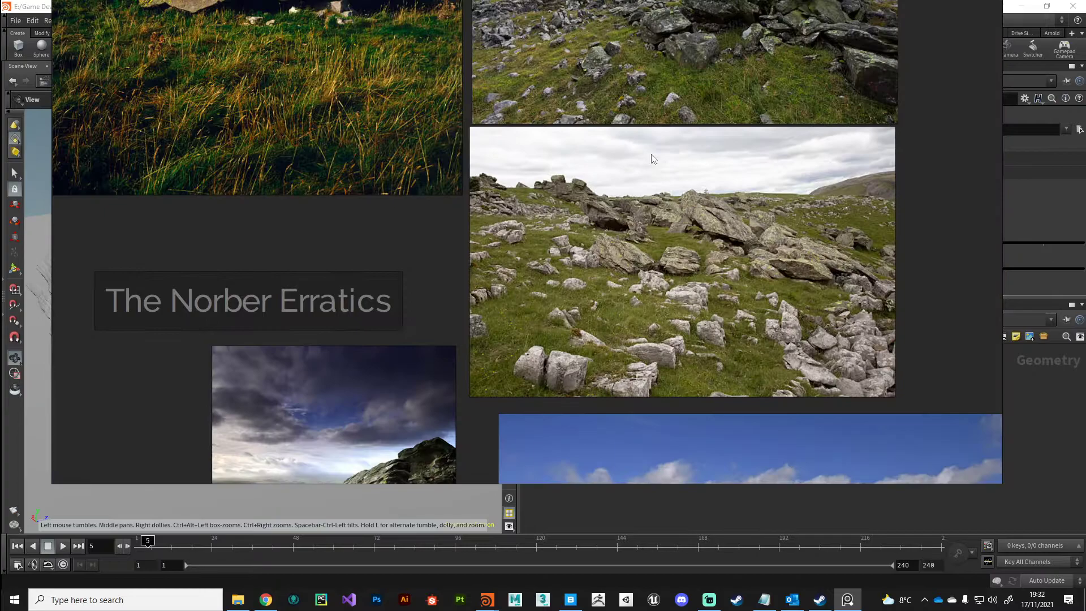
scroll(530, 279, down, 2)
middle_drag(608, 190, 611, 306)
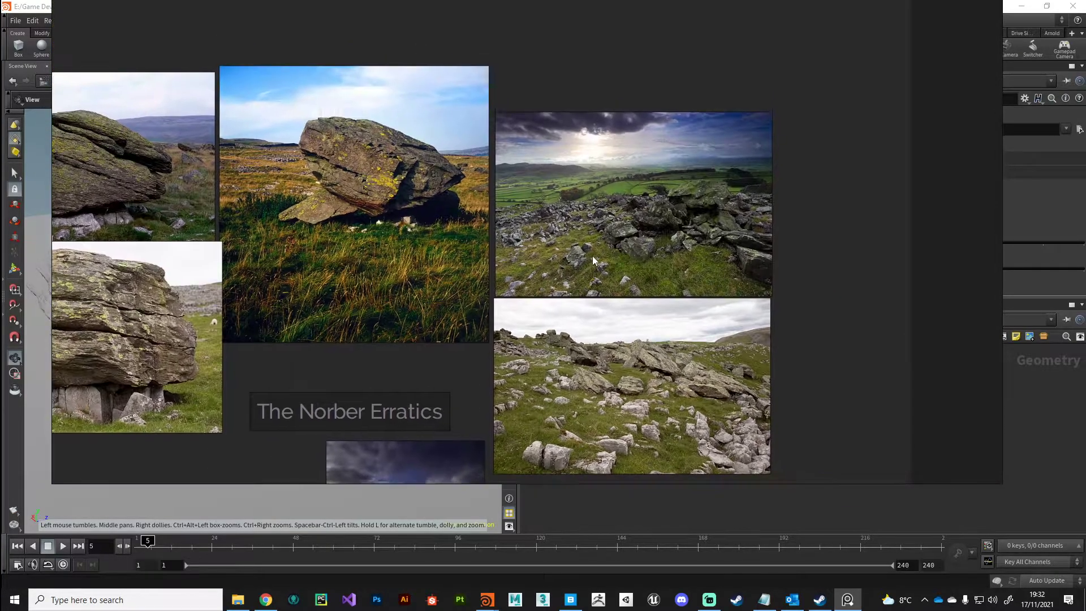
scroll(658, 227, up, 5)
scroll(637, 229, down, 4)
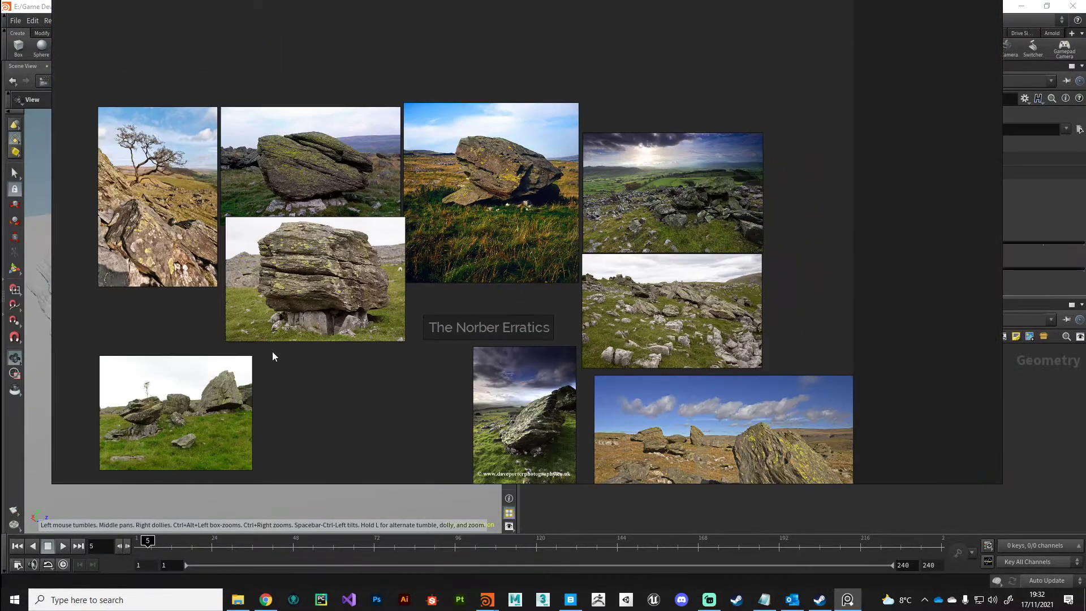
- Move the reference board clear of the scene and examine the frame 5 rock again
right_drag(344, 433, 1085, 464)
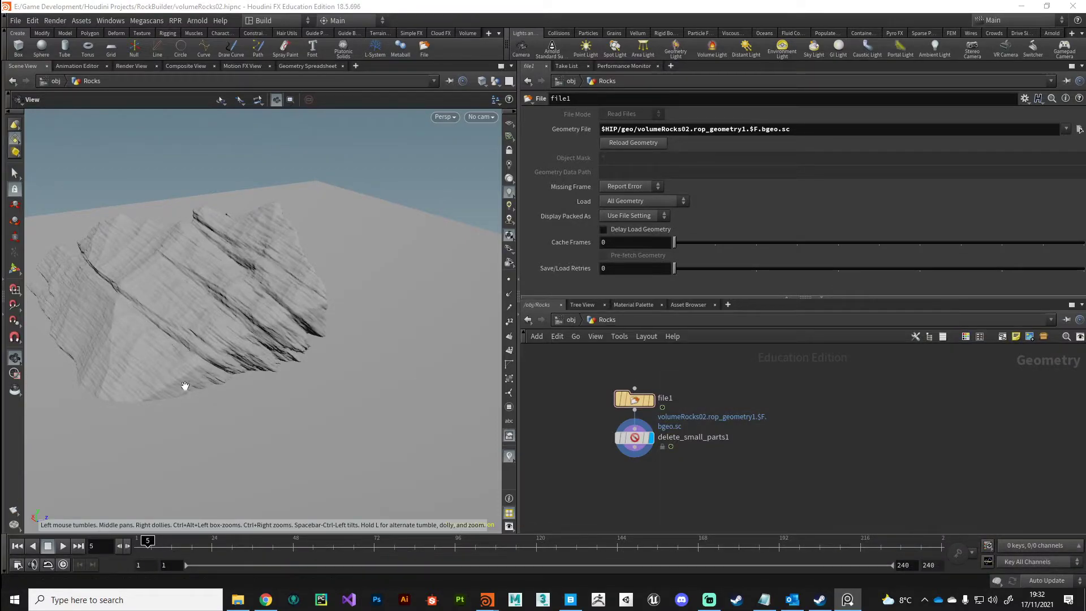
drag(185, 386, 134, 354)
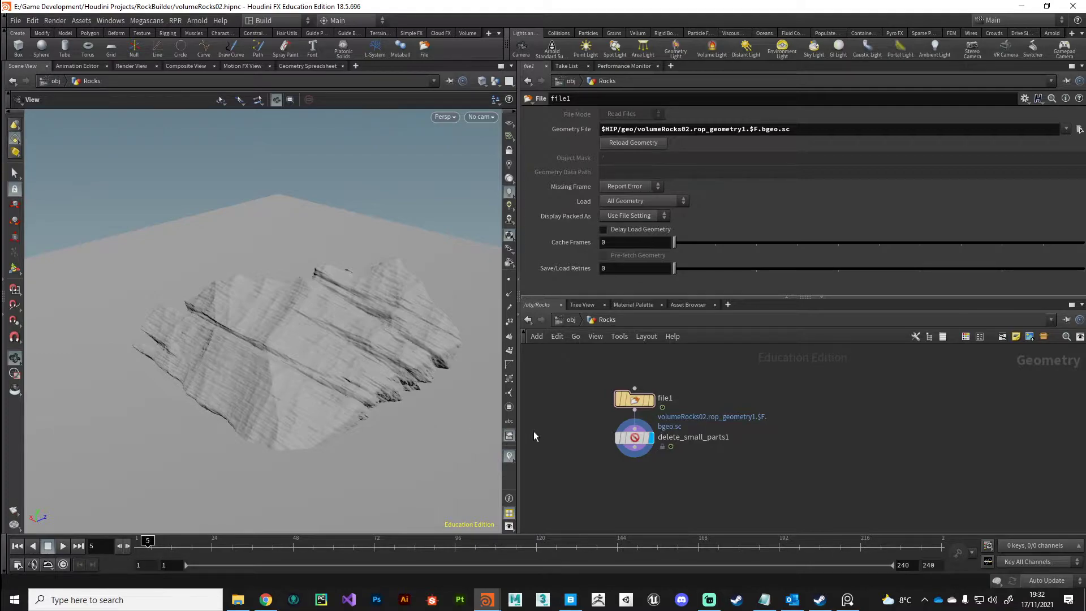
- Switch to Quixel Bridge and compare the Cracked Lichen Rock and Lichen Covered Rock surfaces, finishing with Cracked Lichen Rock selected
click(570, 600)
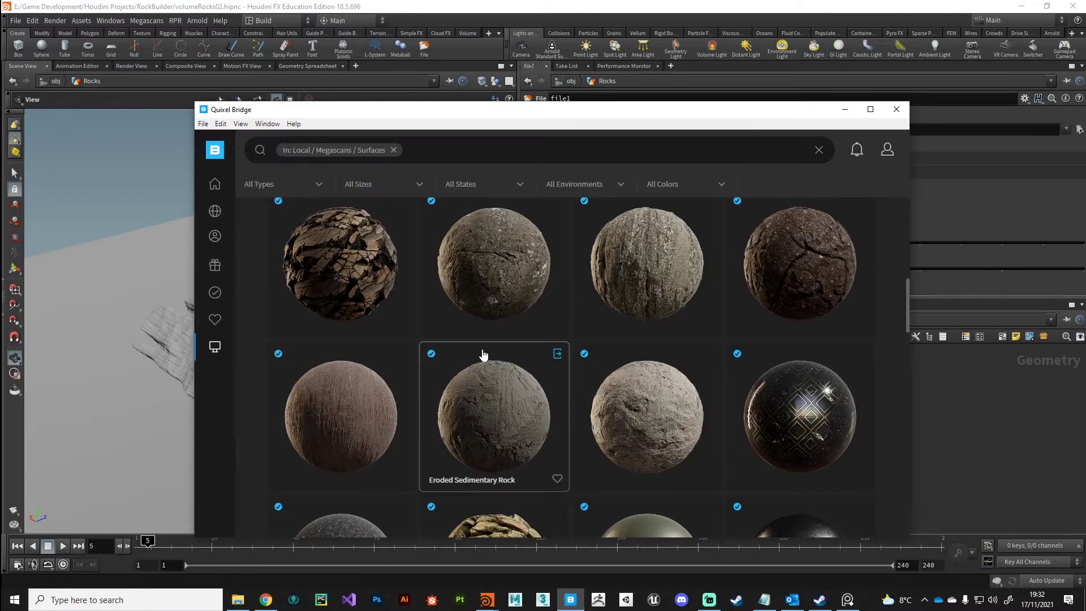
click(491, 276)
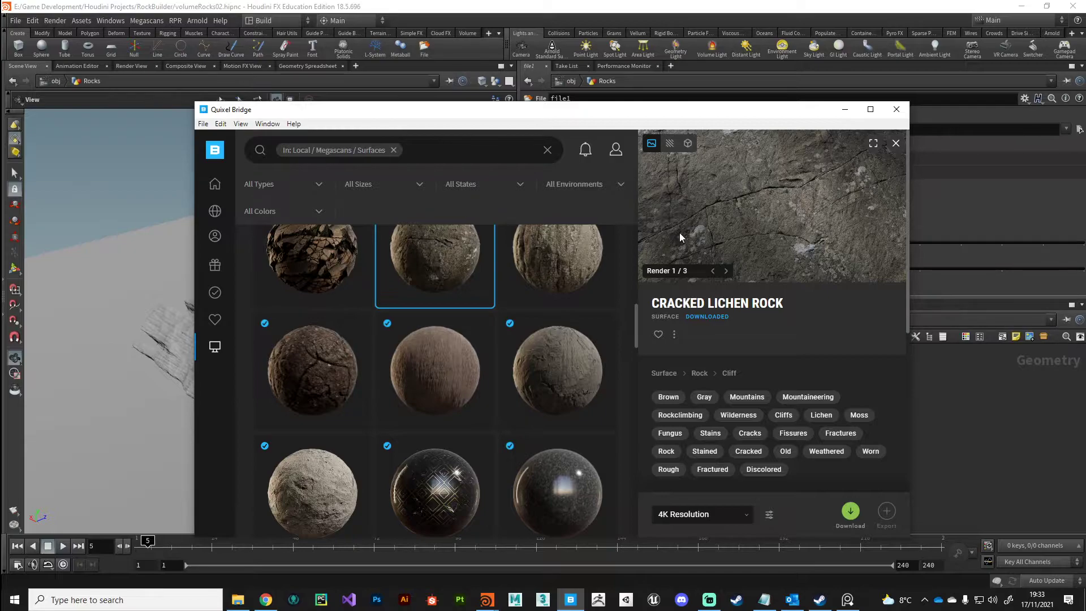
click(563, 263)
scroll(762, 199, down, 5)
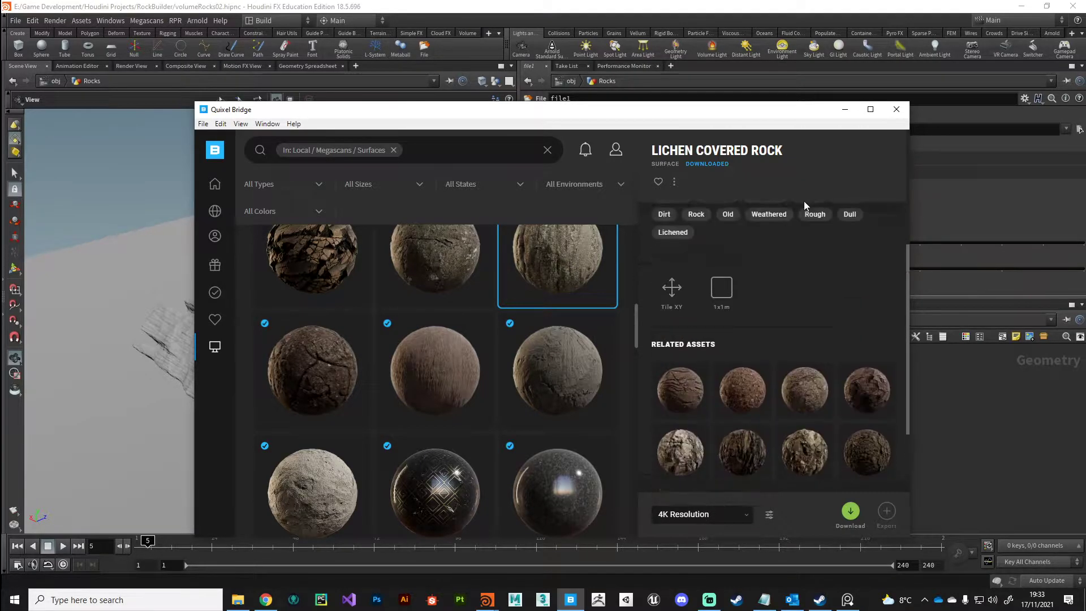
scroll(803, 202, up, 5)
click(452, 261)
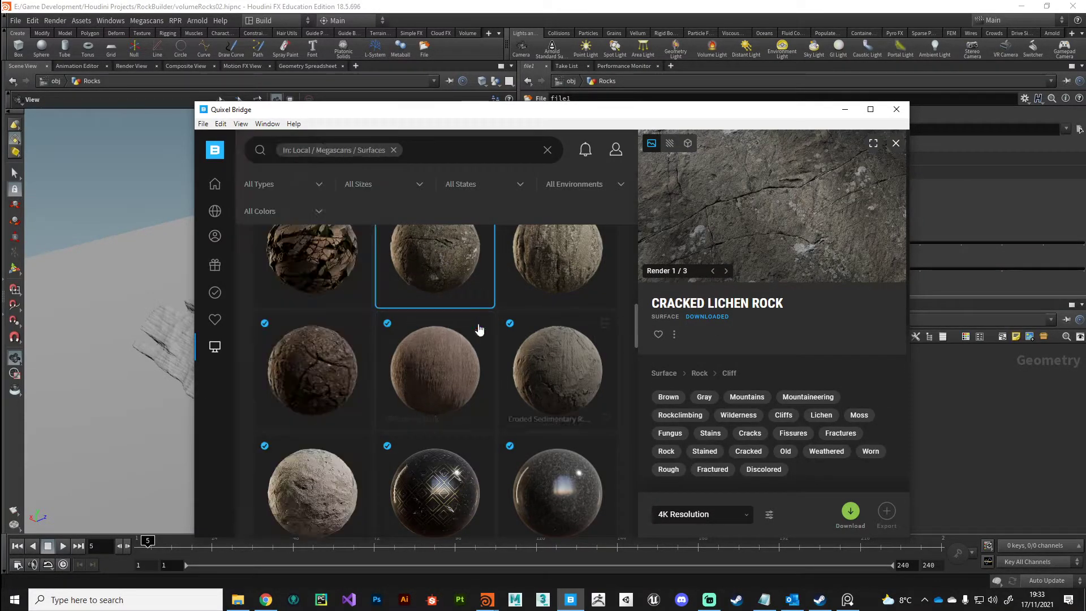
- Open the Cracked Lichen Rock surface's files in File Explorer, then minimize Quixel Bridge to return to Houdini
scroll(438, 280, up, 1)
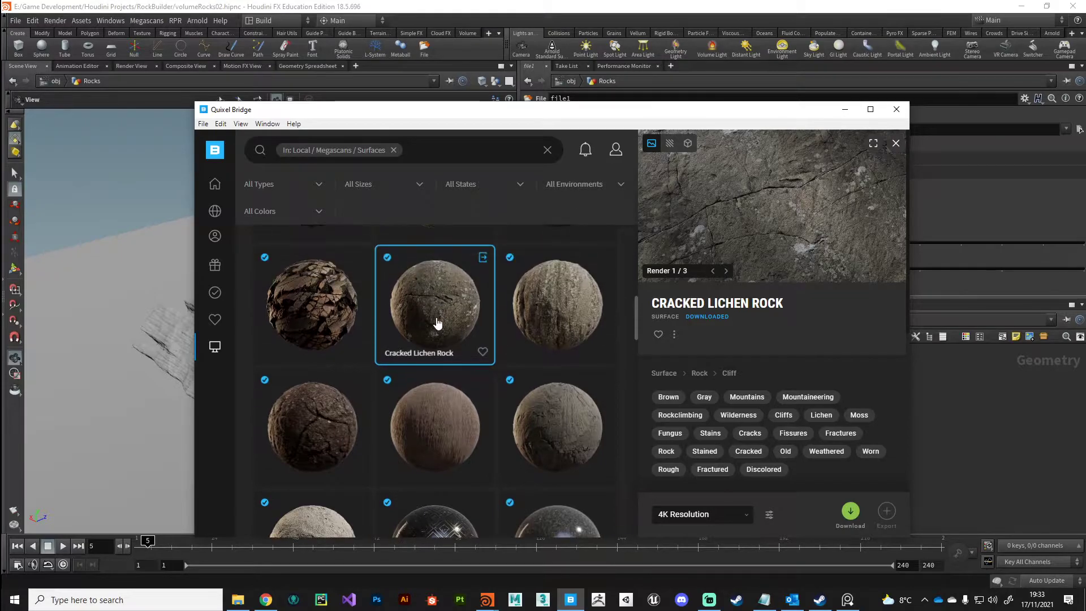
right_click(436, 319)
click(455, 329)
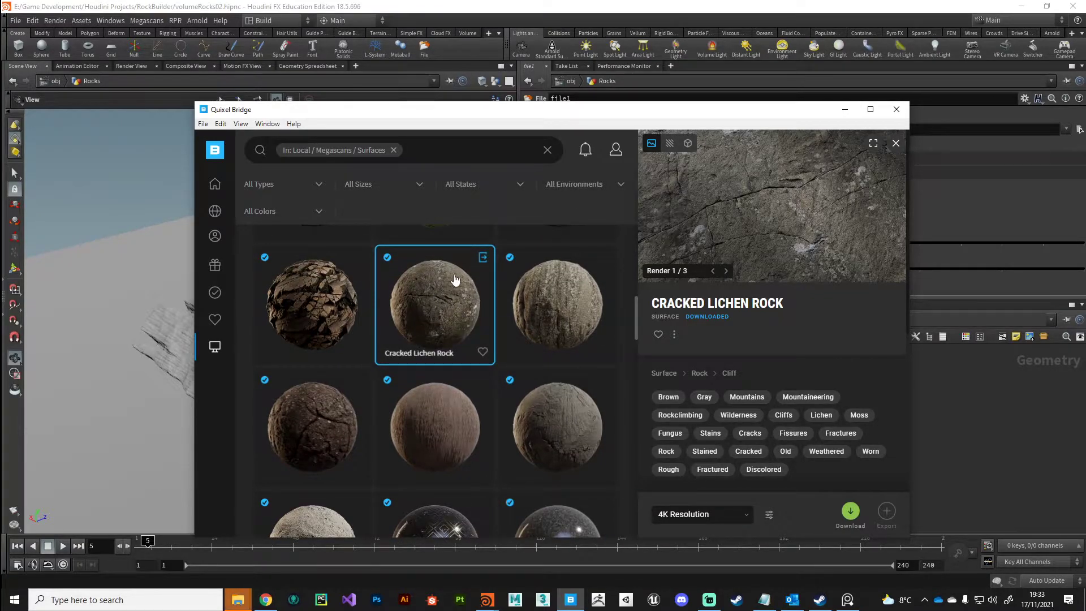
click(845, 109)
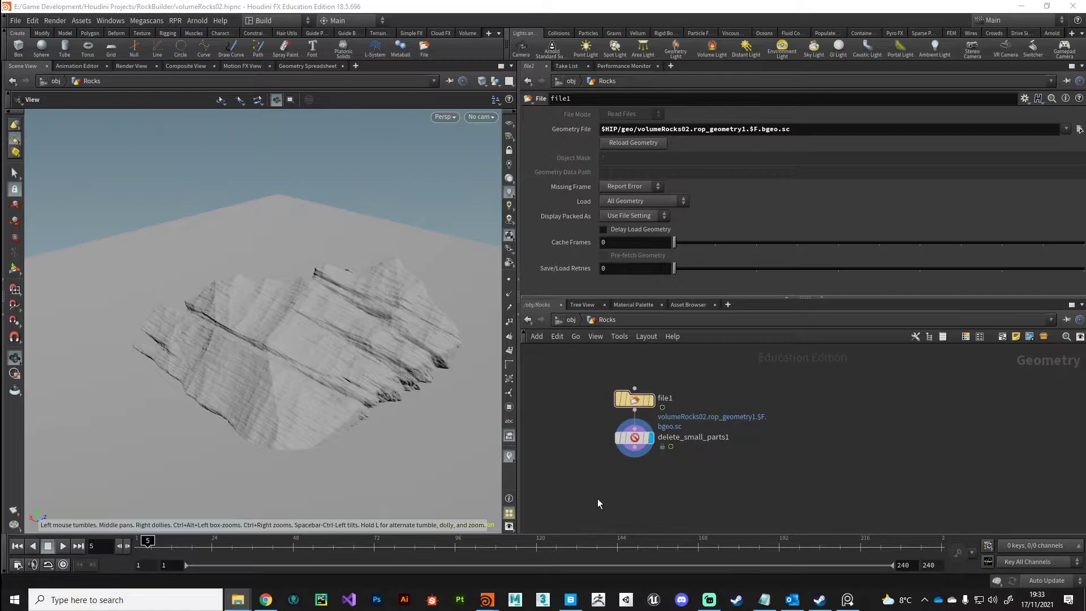
- Add an Arnold Standard Surface material after the delete_small_parts1 node and space the nodes out vertically
middle_drag(598, 498, 663, 449)
drag(634, 446, 728, 389)
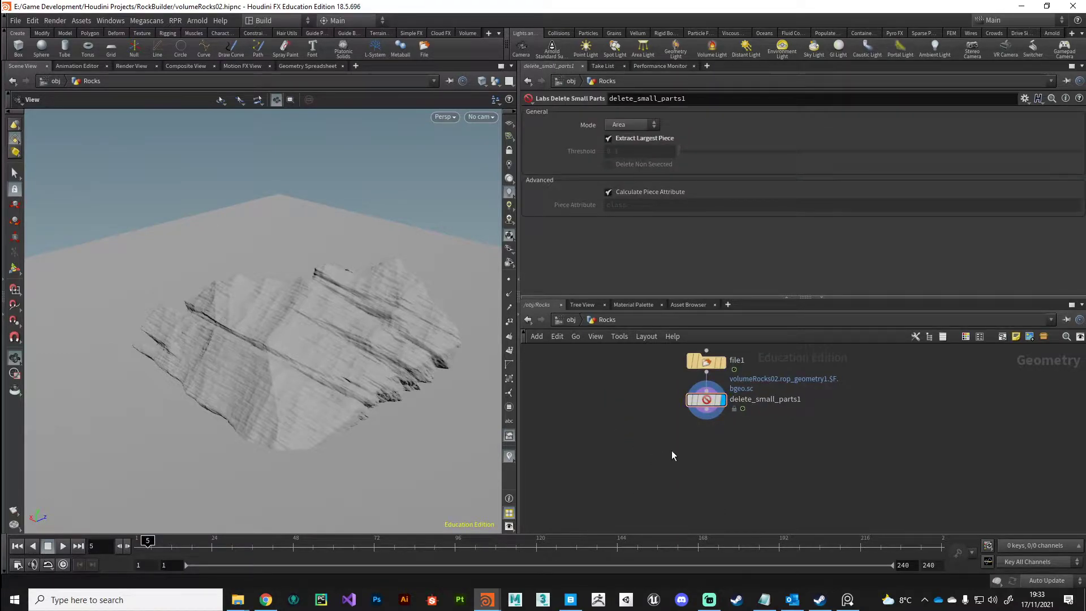
drag(620, 454, 725, 397)
click(555, 51)
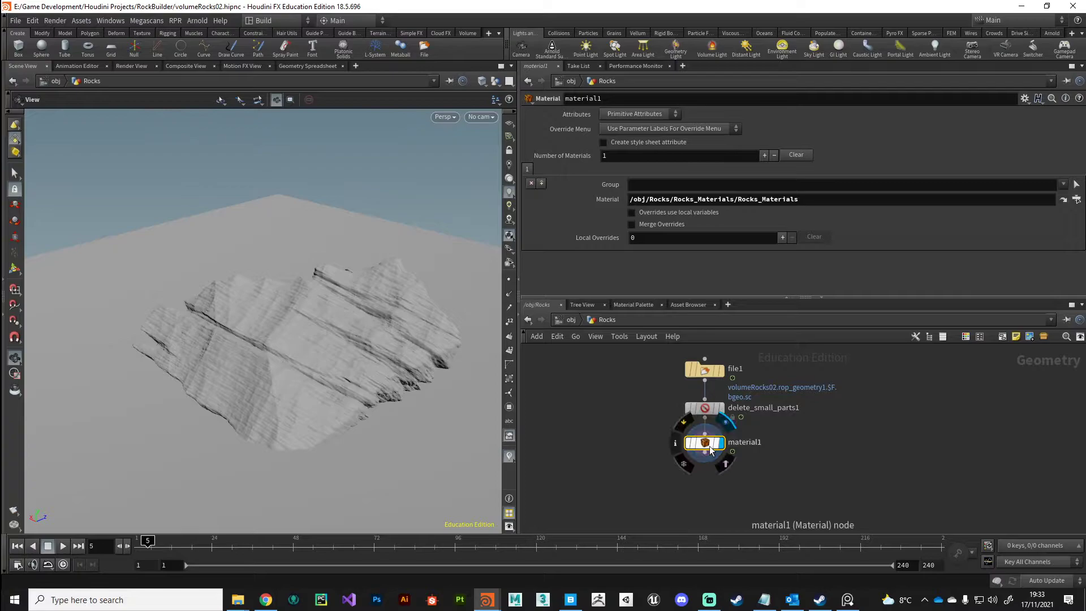
drag(709, 445, 710, 462)
drag(705, 406, 705, 415)
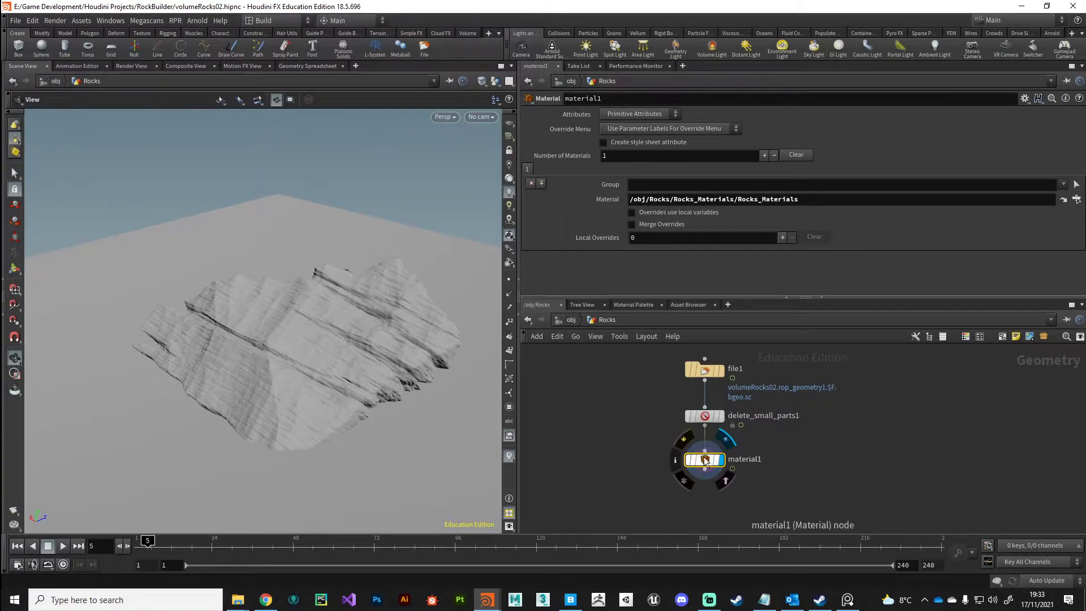
drag(705, 458, 704, 458)
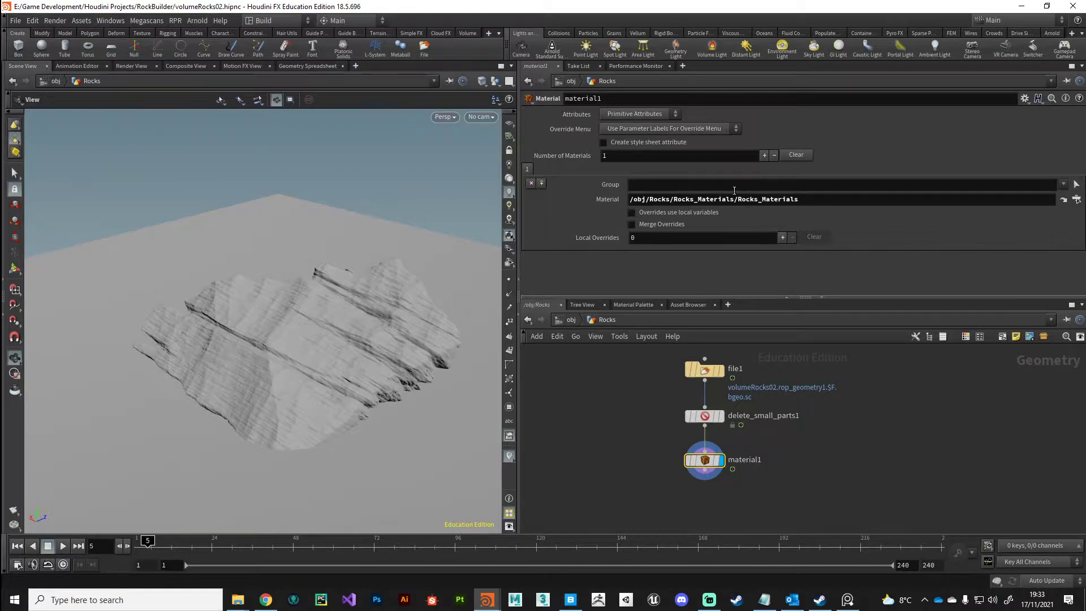
- Open the Rocks_Materials shader network, expand the Standard Surface node's inputs and place it level with the material output
click(1064, 199)
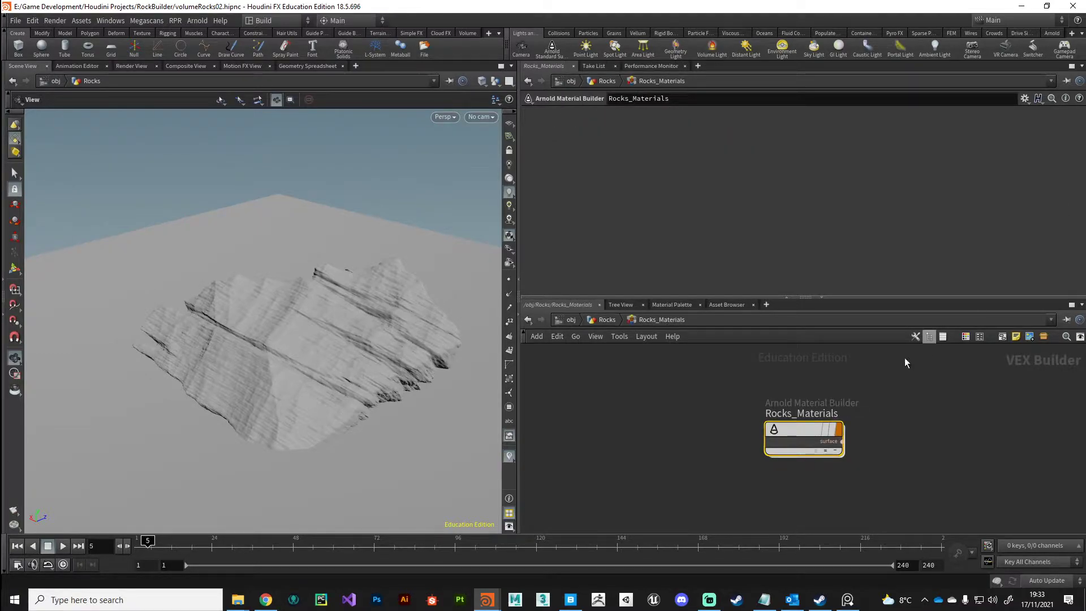
double_click(804, 436)
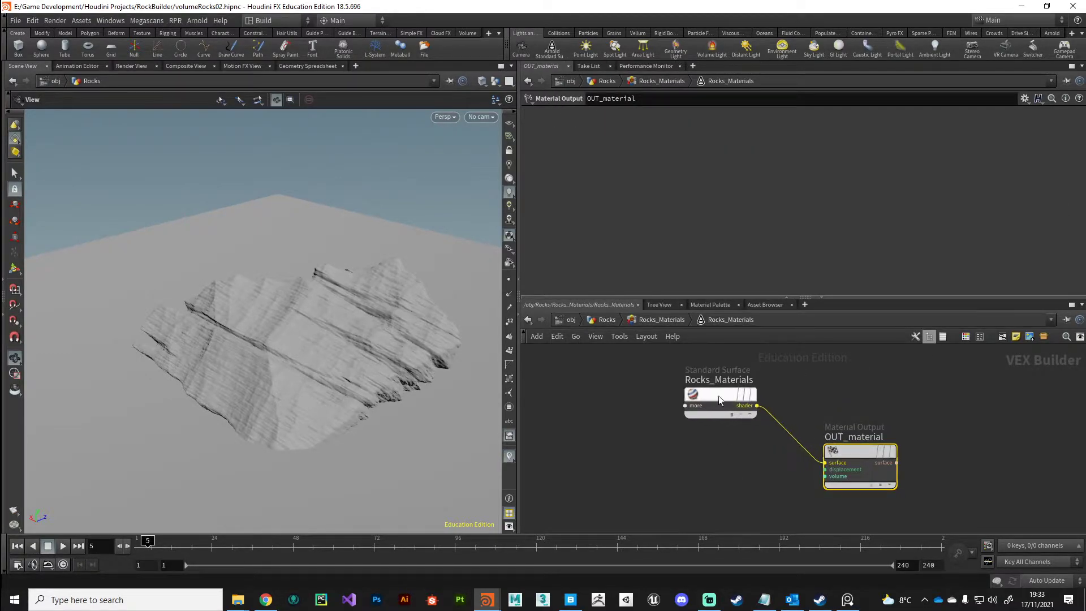
click(712, 393)
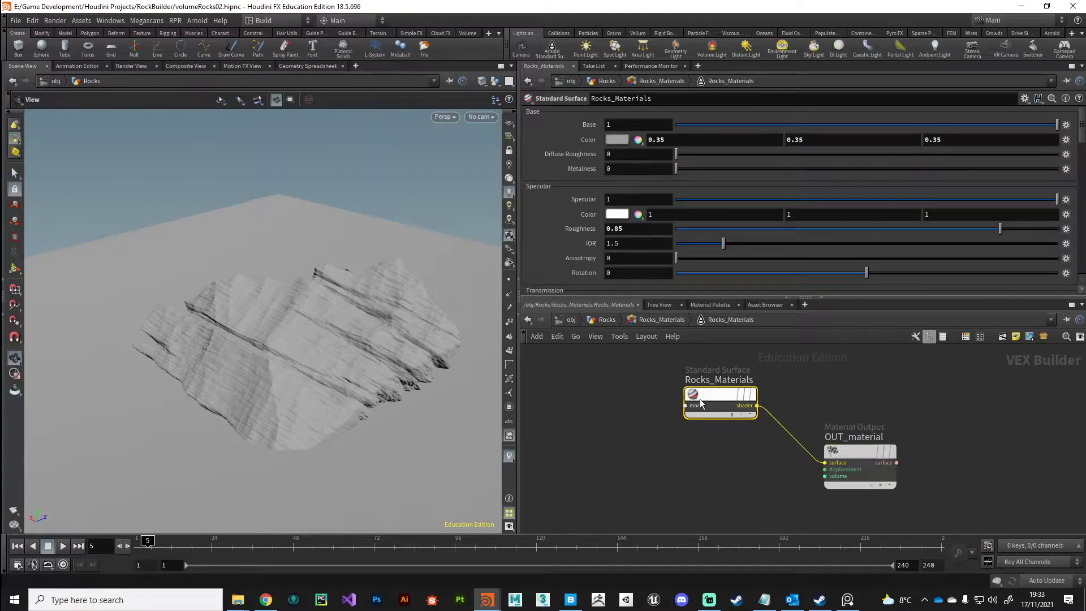
click(732, 415)
drag(716, 396, 751, 453)
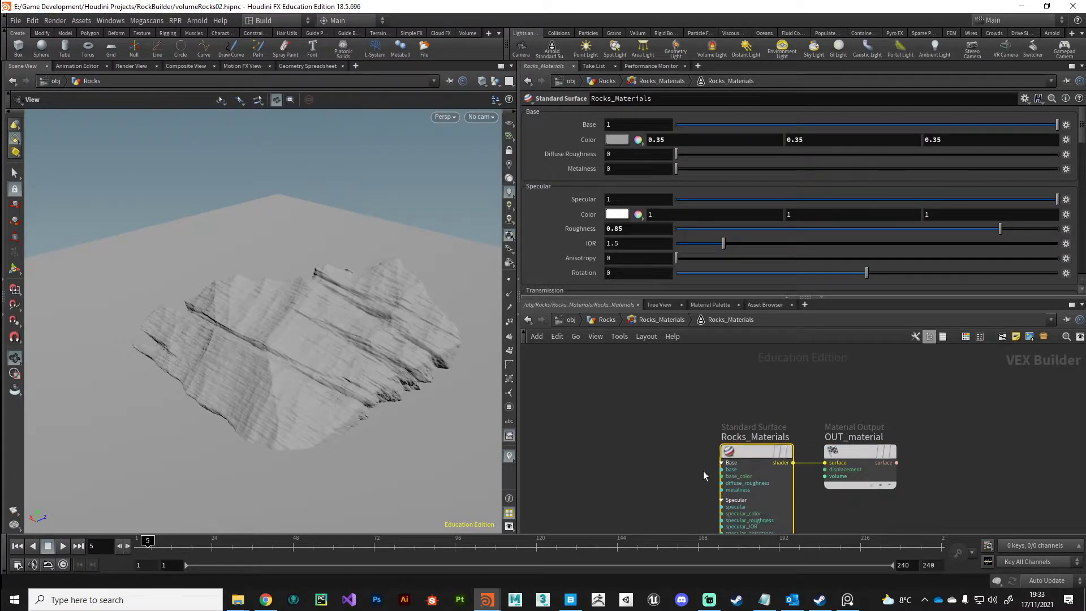
scroll(609, 477, down, 1)
middle_drag(609, 477, 771, 430)
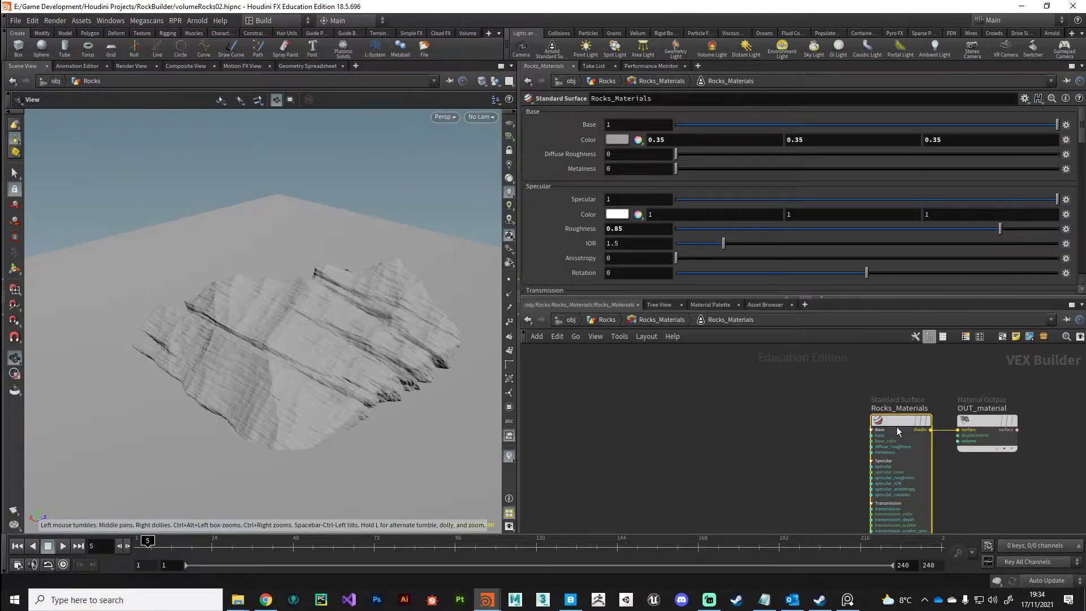
drag(898, 427, 884, 426)
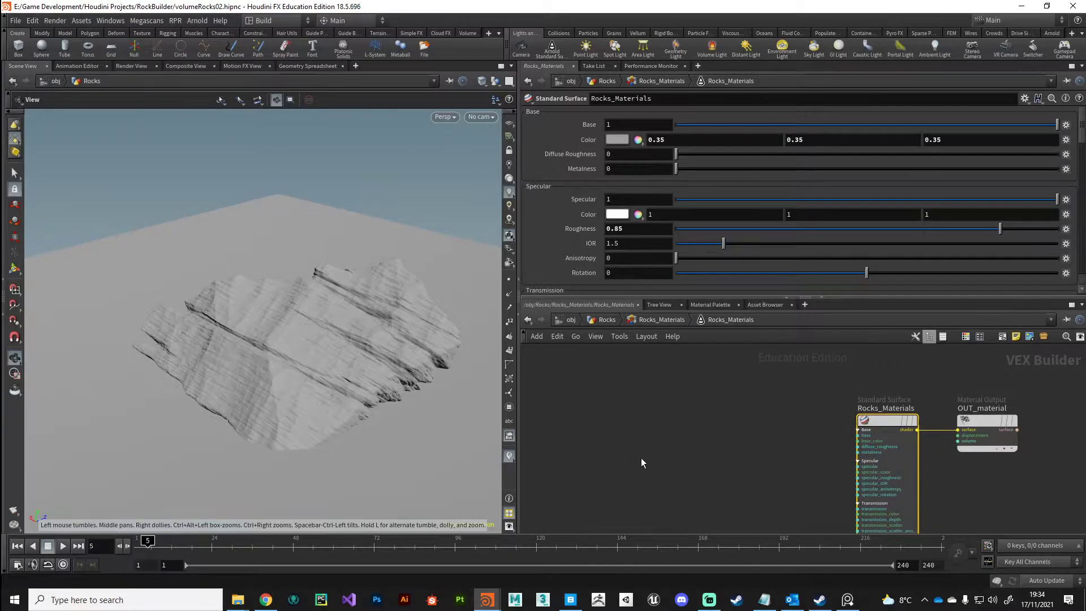
- Add an Image node to the shader network, well clear of the Standard Surface node on its input side
key(Tab)
text(image)
key(Return)
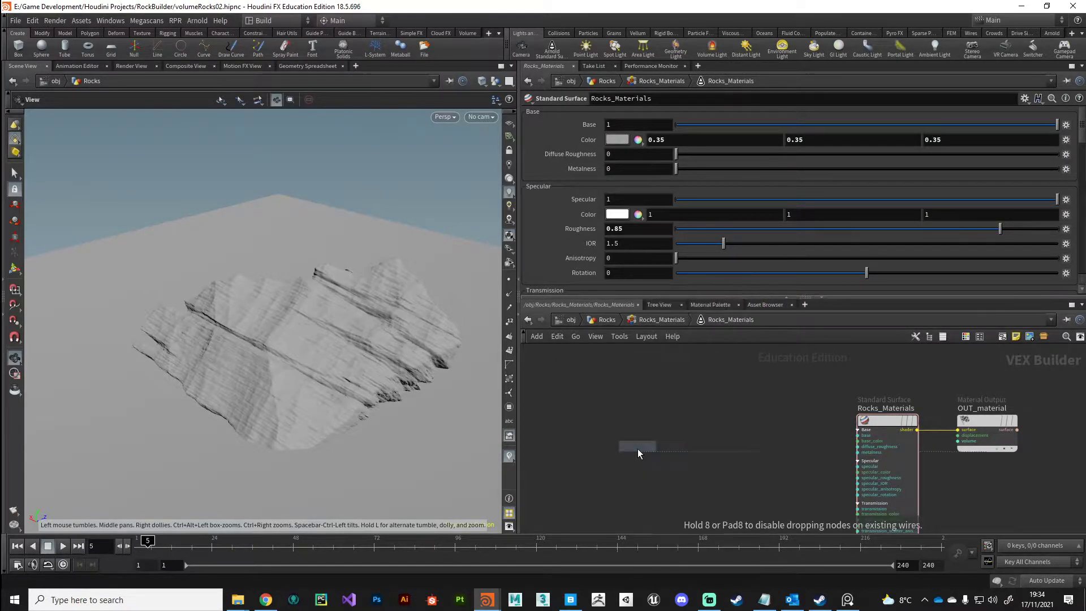
click(639, 450)
drag(632, 451, 600, 432)
click(602, 434)
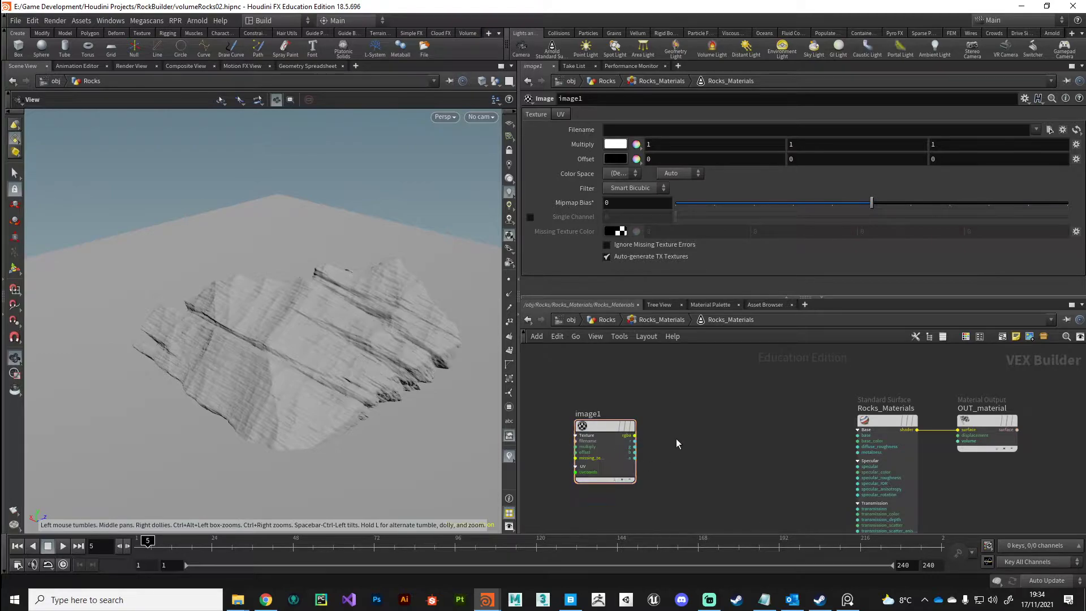
- Add a Triplanar node after the image node, expand its inputs and feed the image's rgba output into its input
key(Tab)
text(trip)
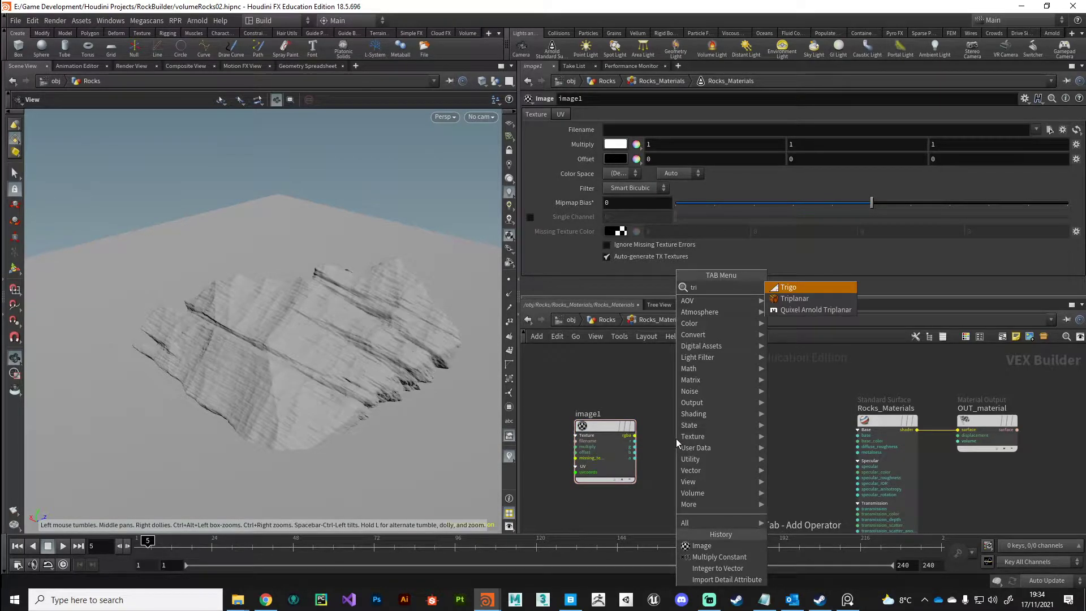
key(Return)
click(693, 442)
scroll(692, 439, up, 3)
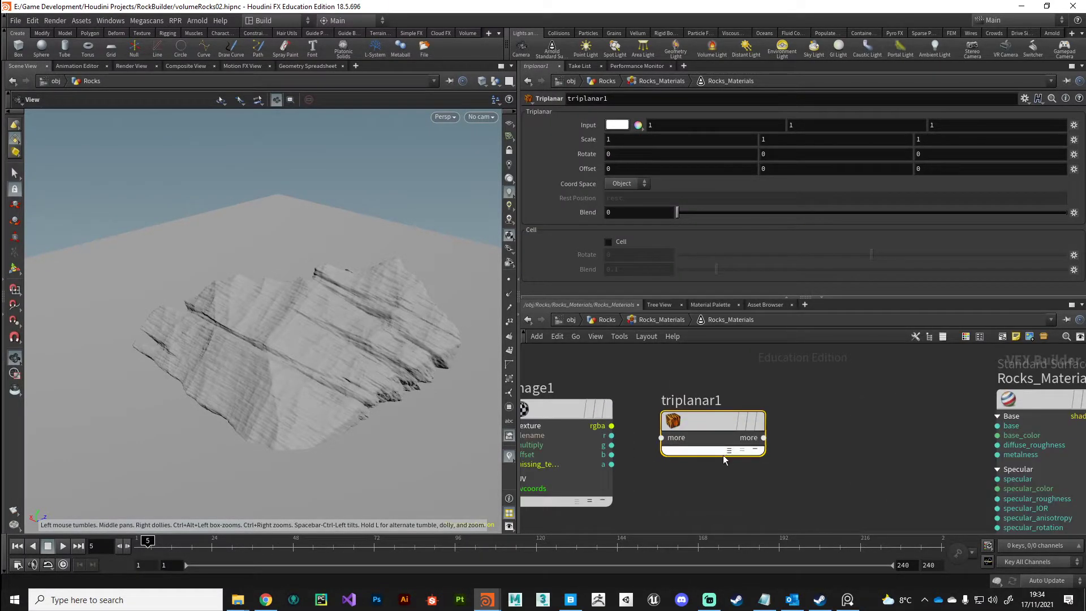
click(710, 450)
click(612, 426)
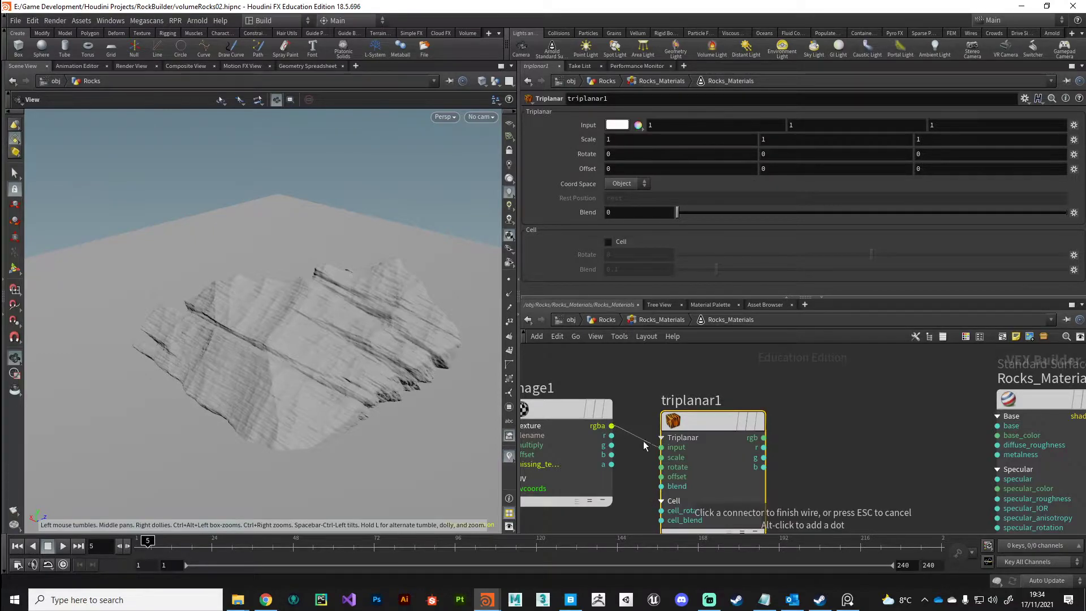
click(662, 447)
scroll(662, 447, down, 3)
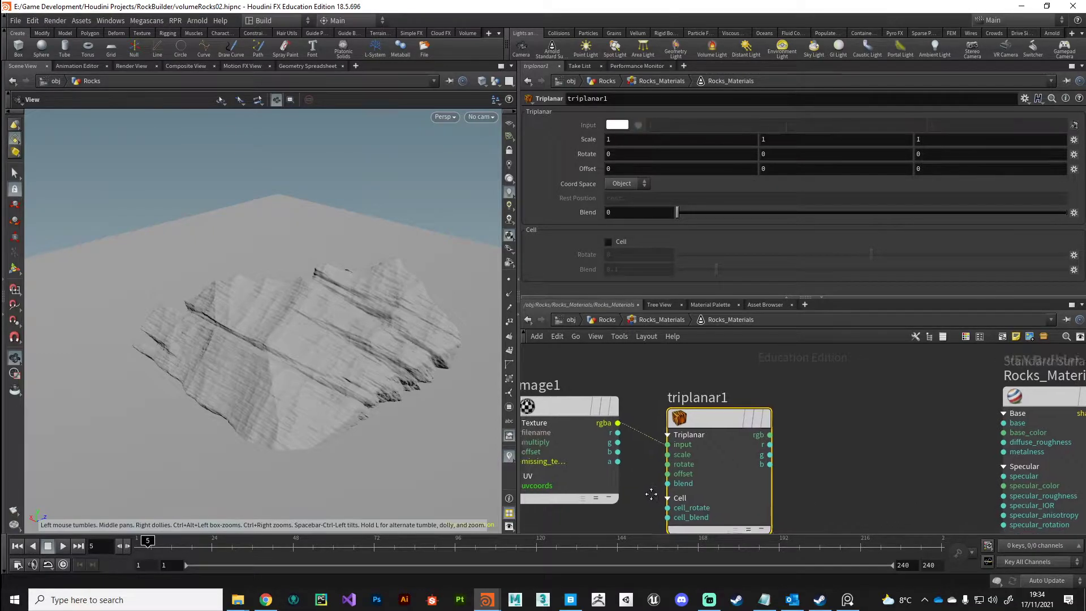
- Wire the Triplanar rgb output directly into OUT_material's surface input and move the Standard Surface node out of the way
scroll(743, 433, down, 2)
drag(842, 401, 837, 456)
click(706, 419)
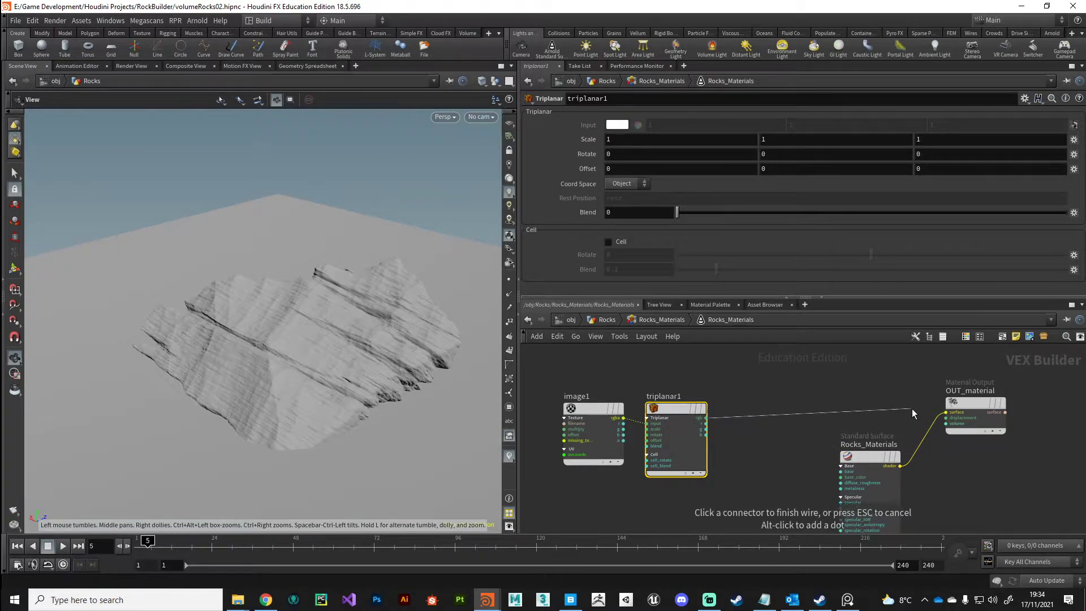
click(946, 413)
drag(856, 456, 824, 462)
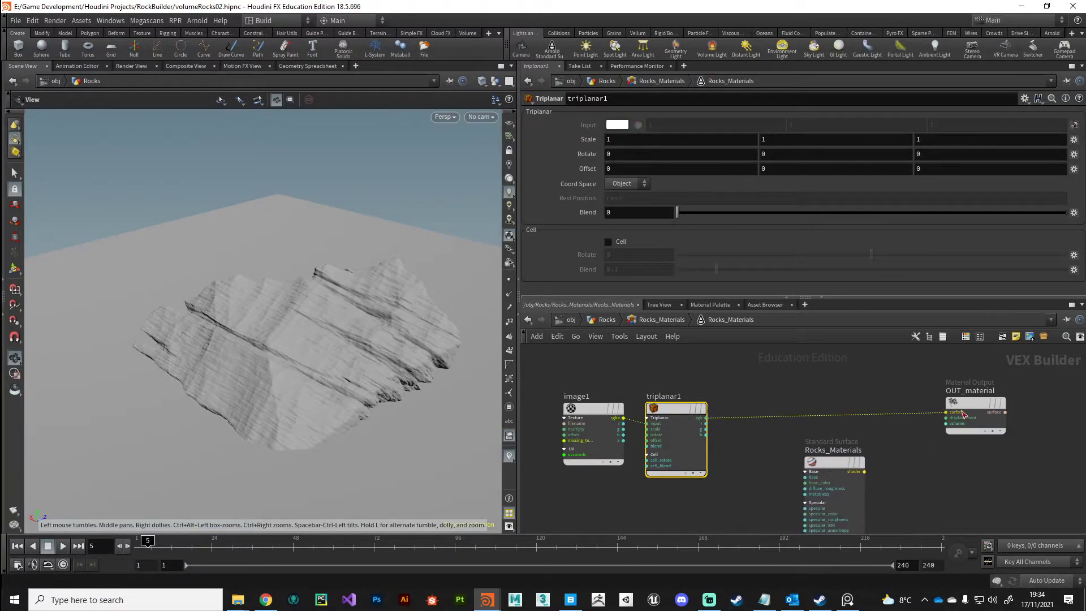
drag(966, 406, 946, 412)
- Load the Megascans texture veikcjnlw_2K_Albedo.exr from the rock_cliff_veikcjnlw folder as the image node's file
click(594, 415)
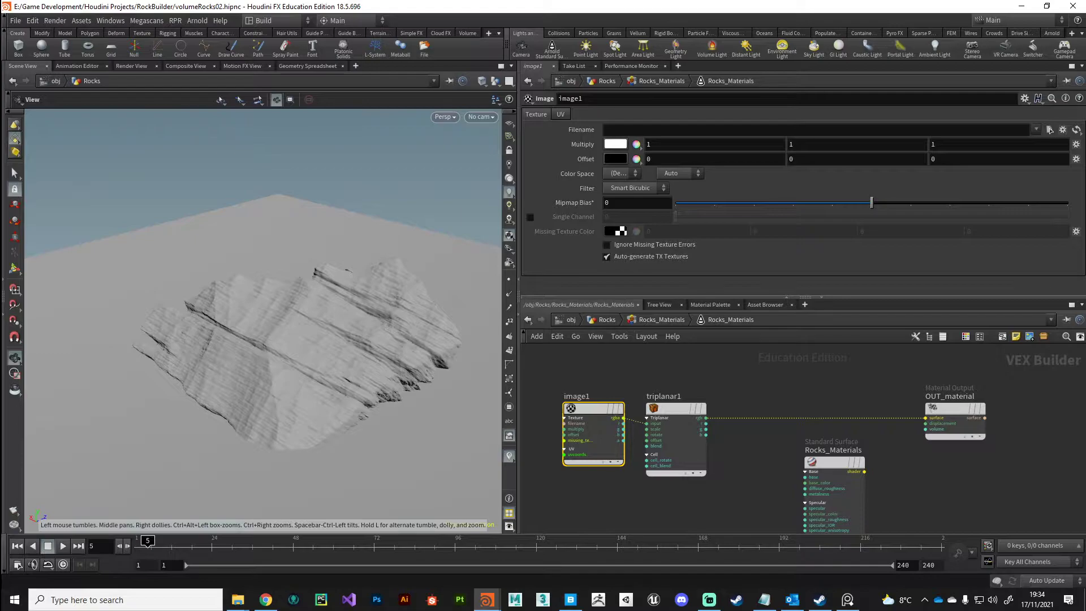
drag(1085, 246, 547, 104)
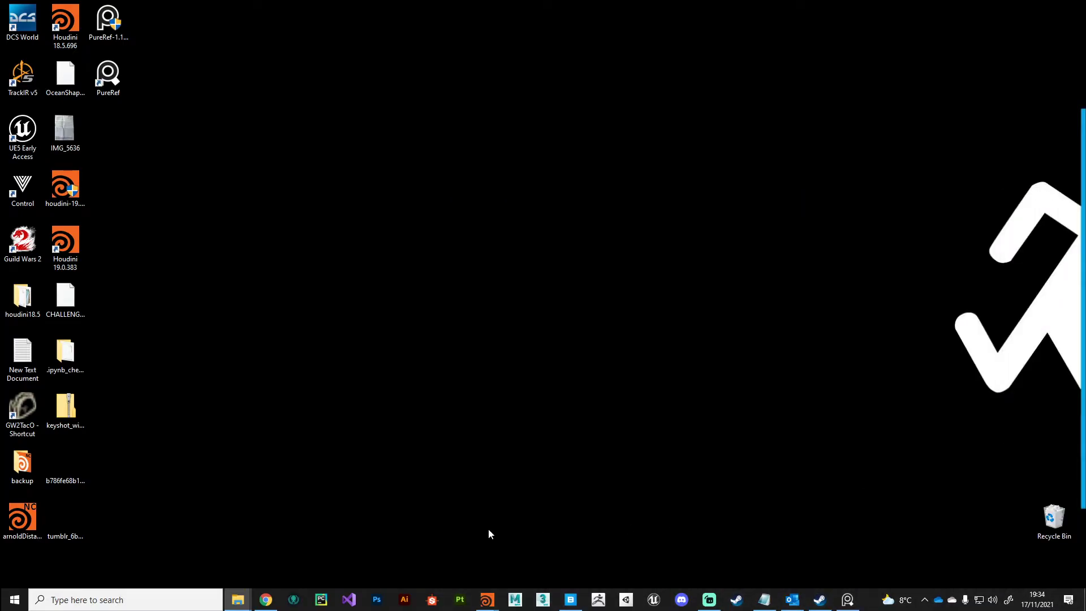
mouse_move(487, 600)
click(542, 534)
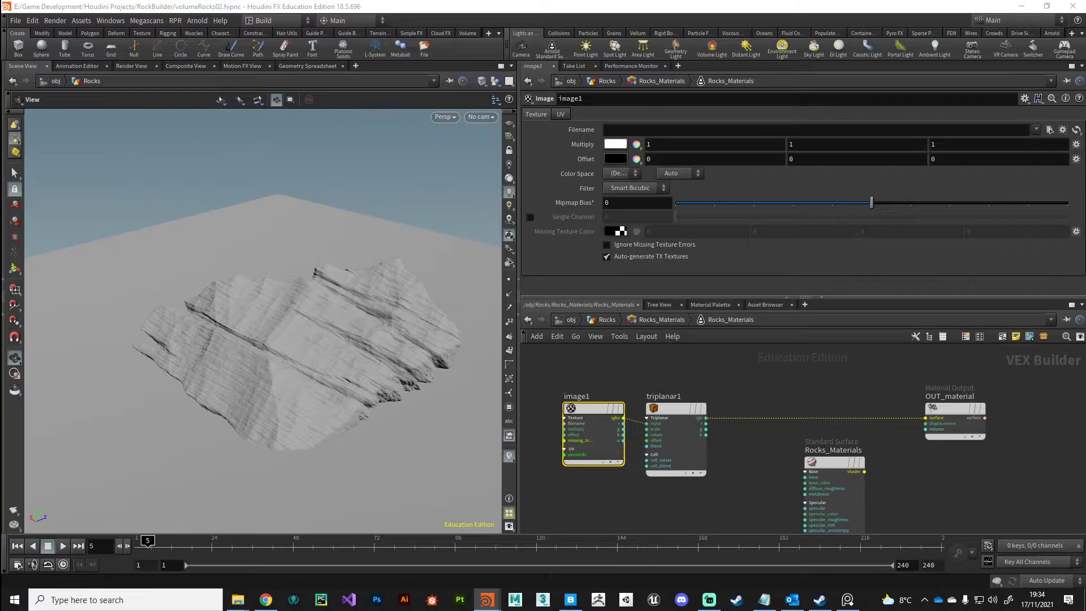
drag(754, 174, 683, 131)
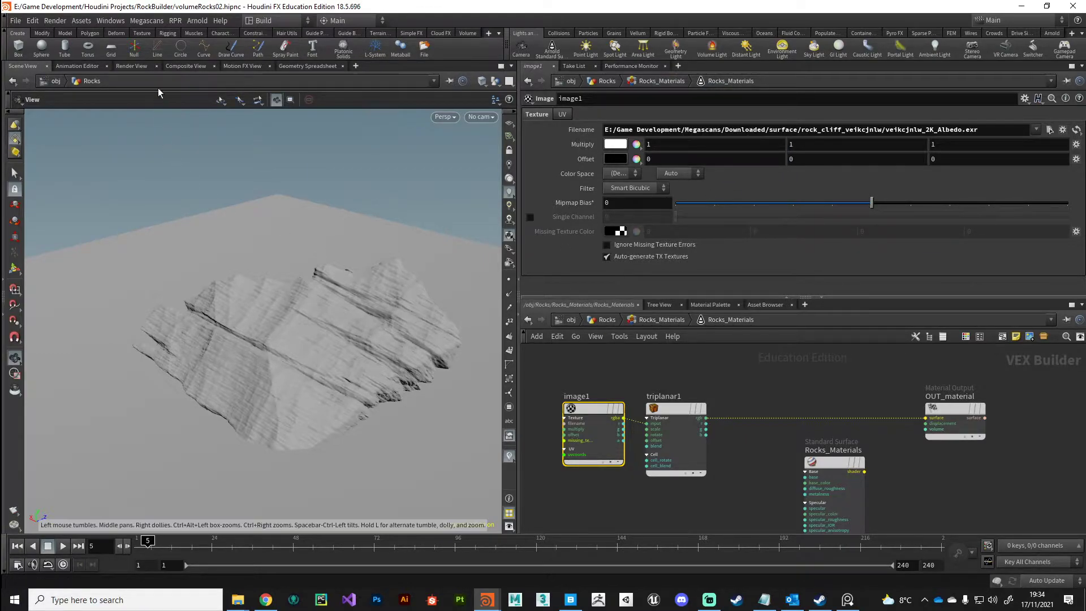
- Render the textured frame 5 rock with Arnold through cam1
click(133, 67)
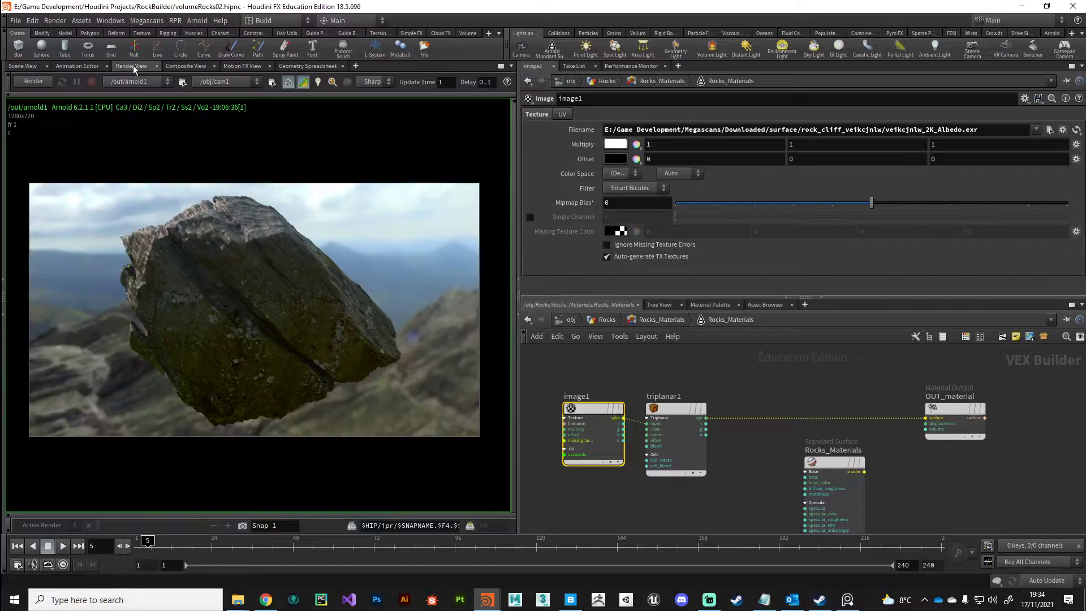
click(36, 83)
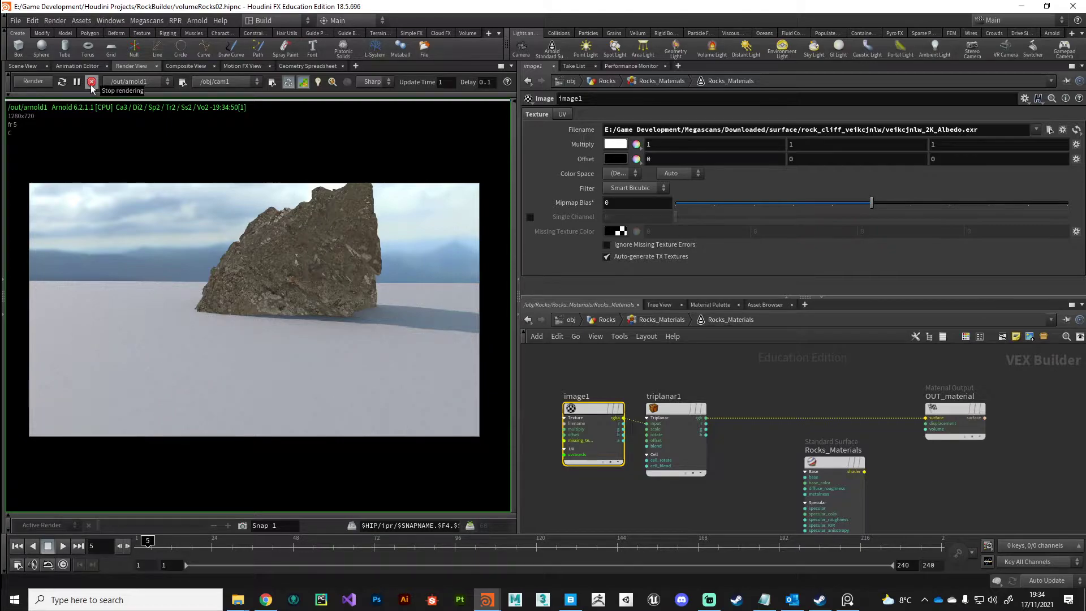
- Look through cam1, reframe it to show the whole rock from above and render again
click(29, 66)
click(481, 117)
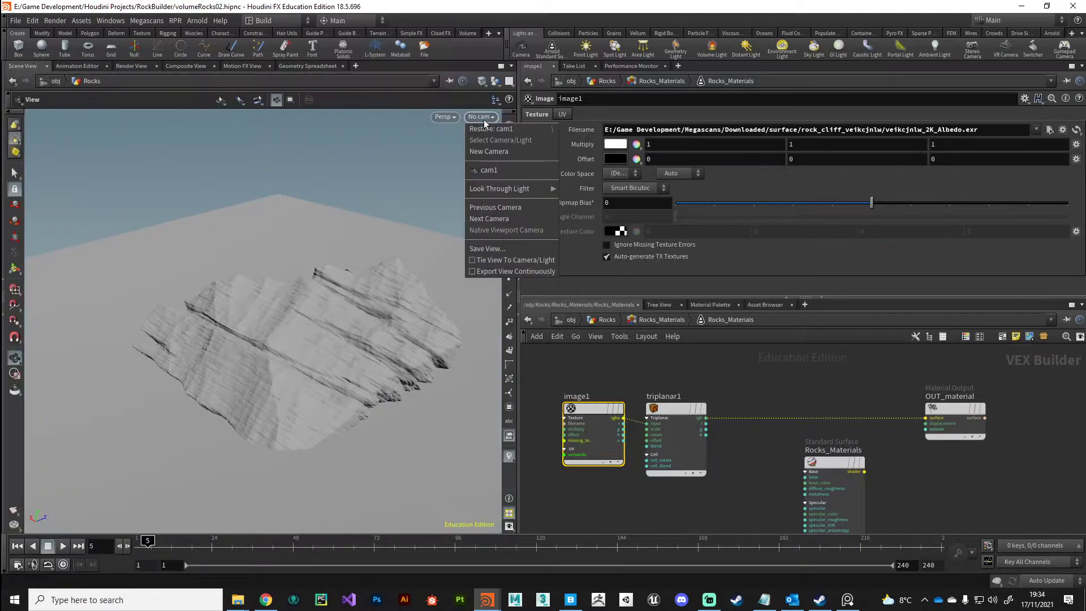
click(487, 170)
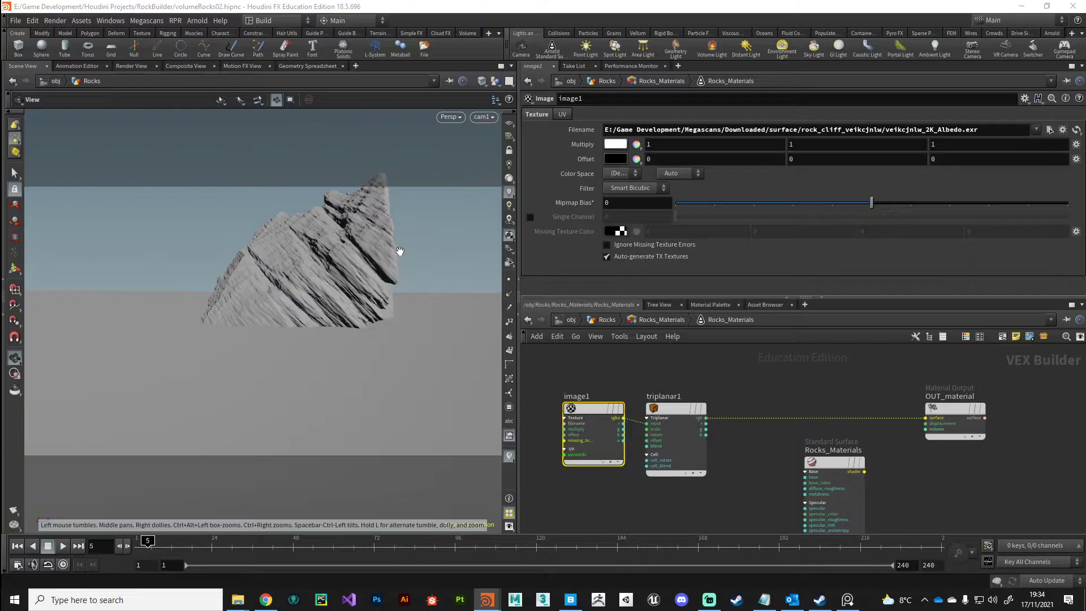
drag(376, 255, 286, 356)
click(131, 66)
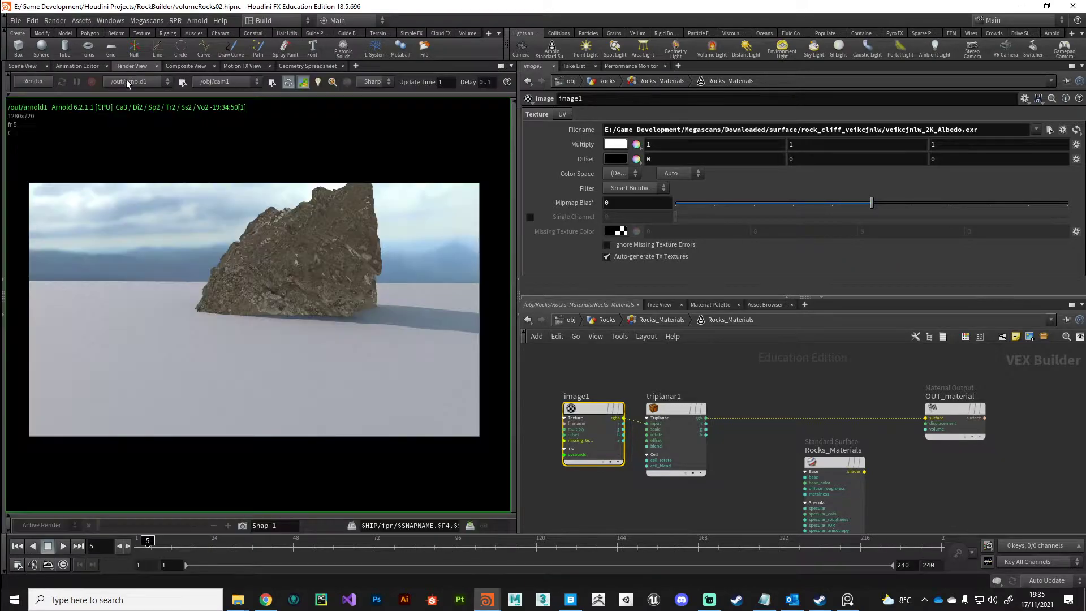
click(35, 84)
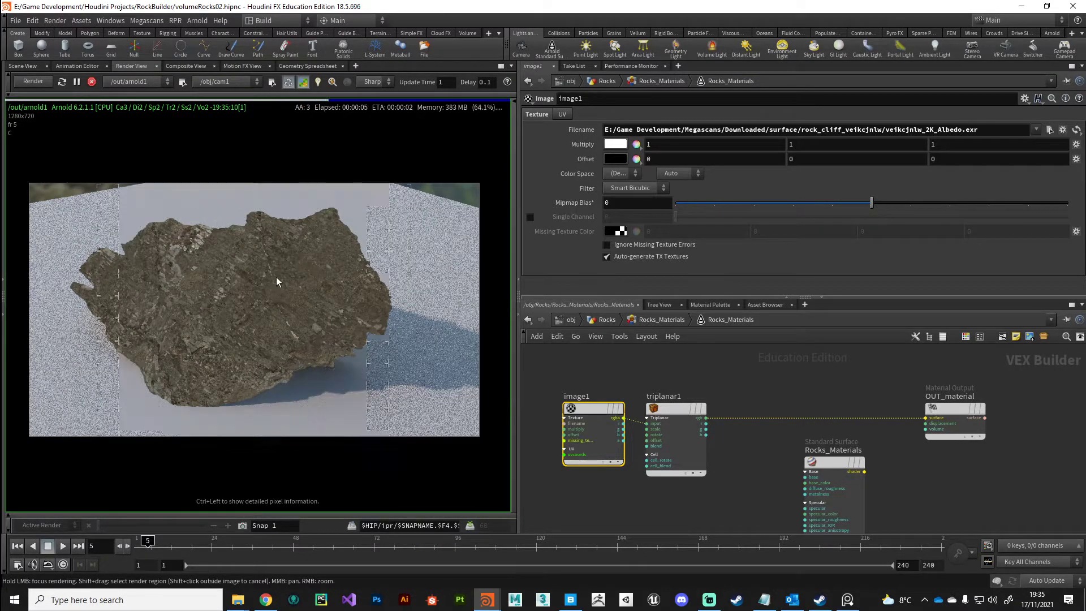
- Set the Triplanar node's scale to 0.5 on all three axes
click(673, 412)
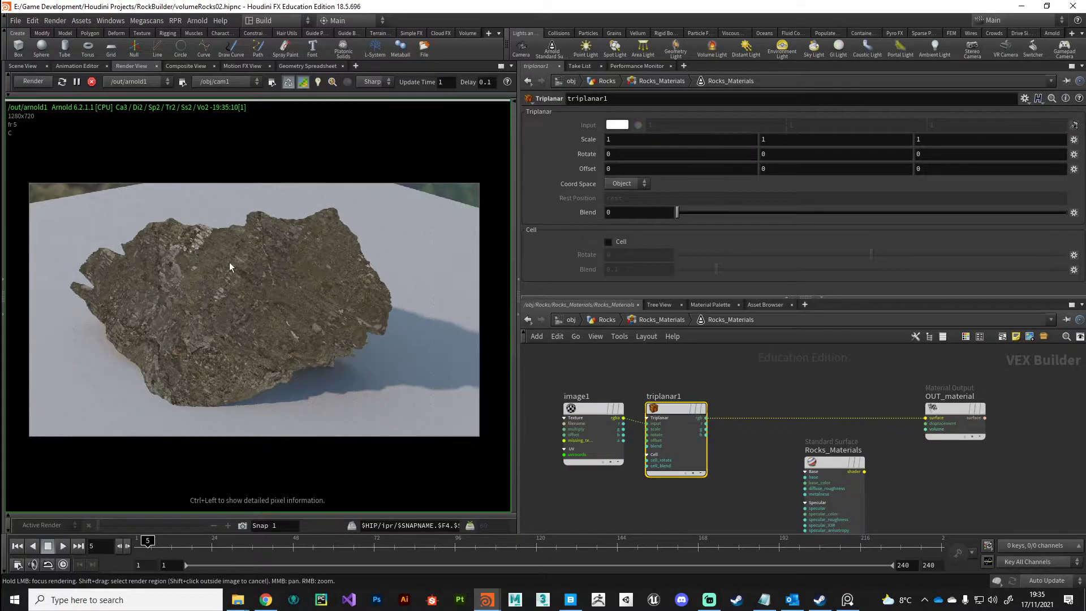
click(620, 142)
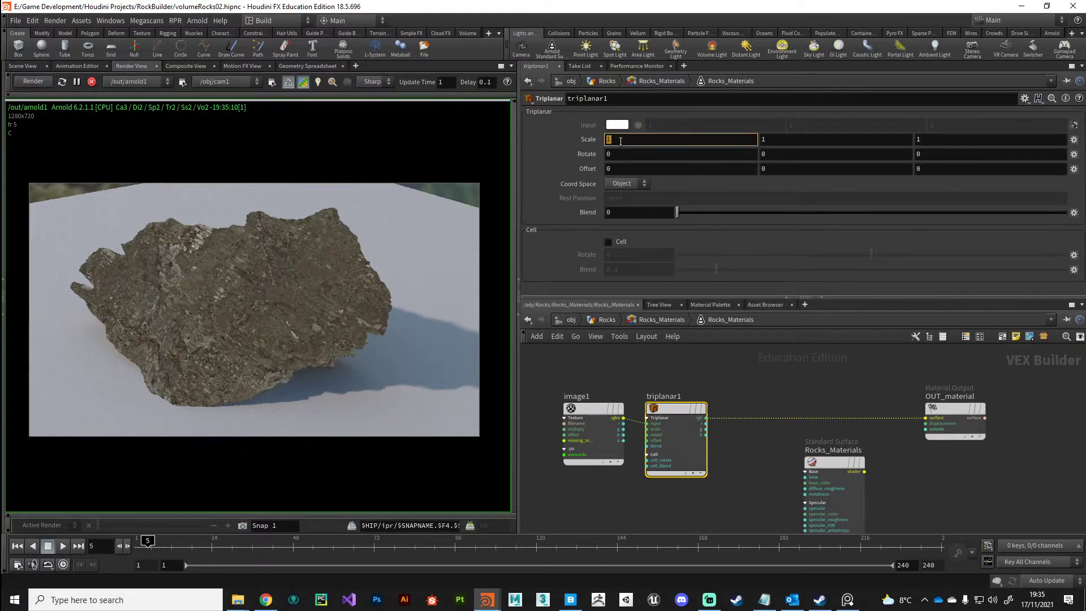
text(.5)
key(Tab)
text(.5)
key(Return)
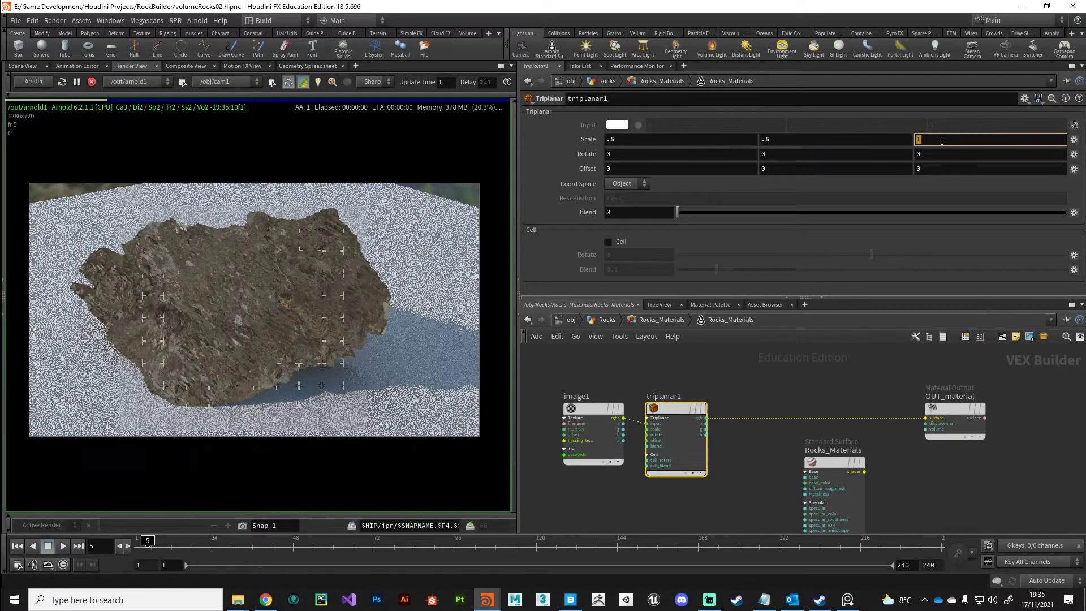
text(.5)
key(Return)
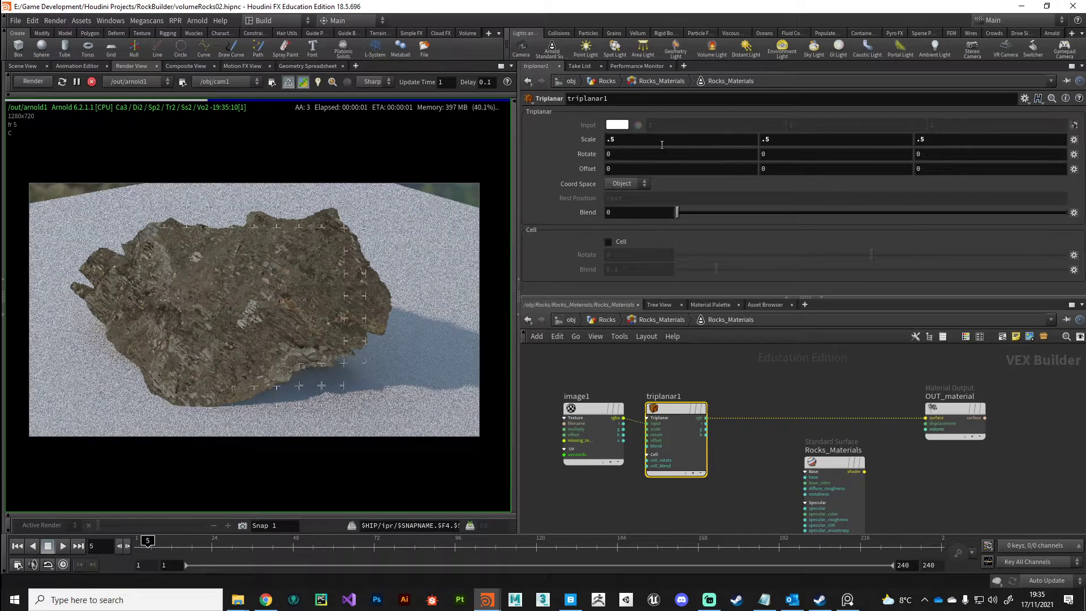
- Set the Triplanar scale to 2 on all three axes and enable its Cell option
double_click(662, 145)
text(2)
key(Return)
click(774, 142)
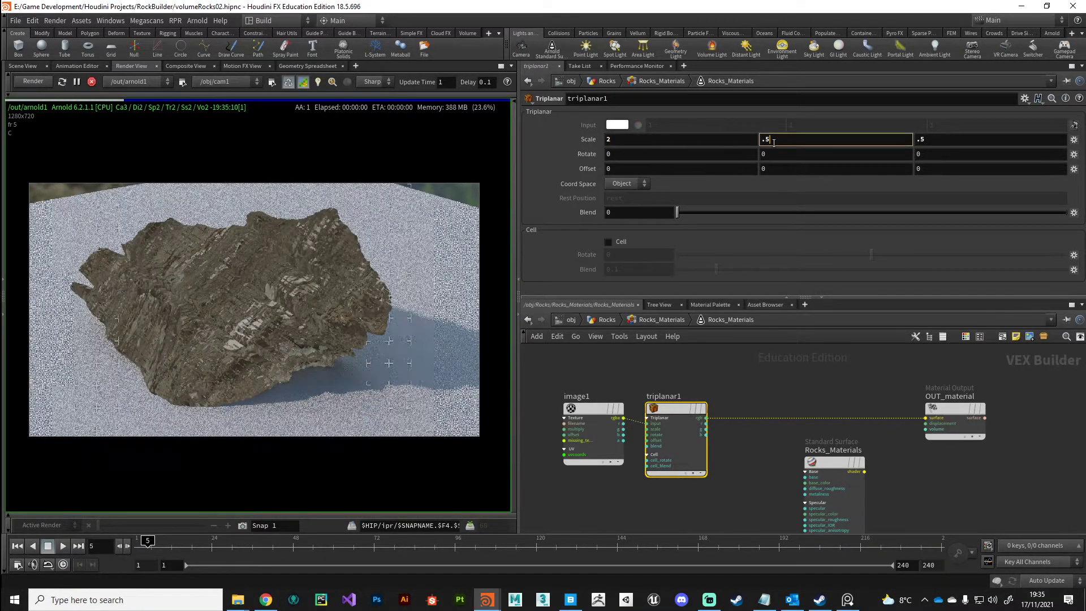
text(2)
key(Return)
click(942, 141)
text(2)
key(Return)
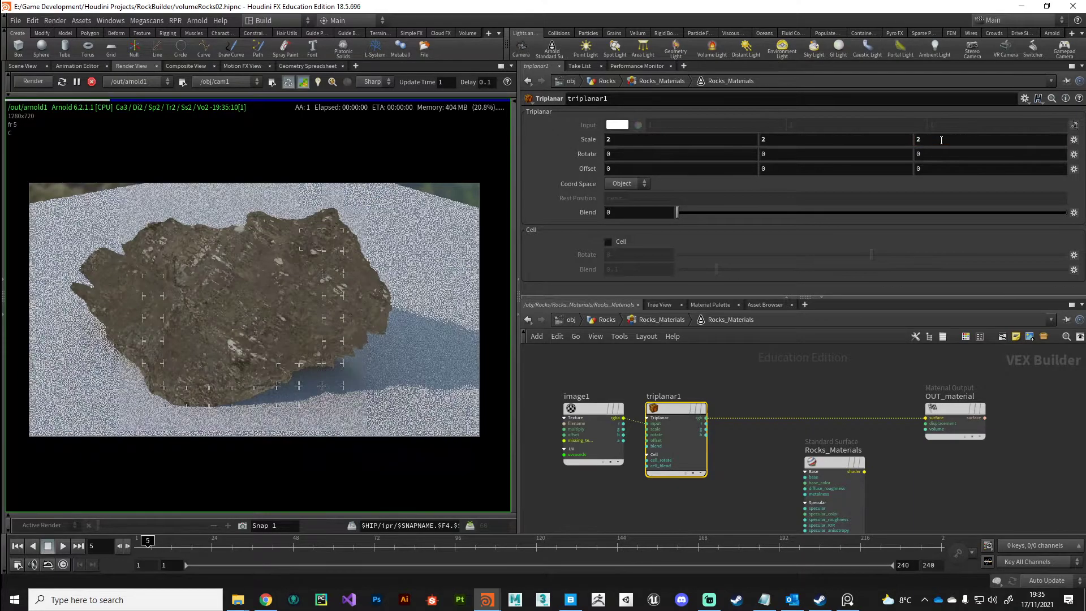
click(610, 244)
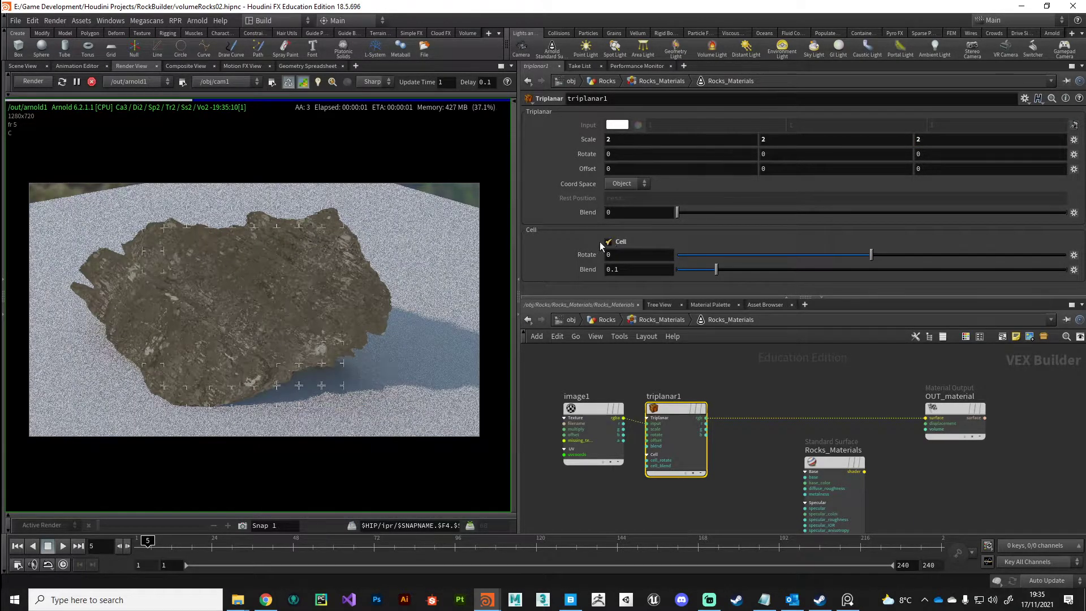
- Examine the rock's rendered surface up close and as a whole for the texture scale, stretching and tiling
scroll(310, 297, up, 6)
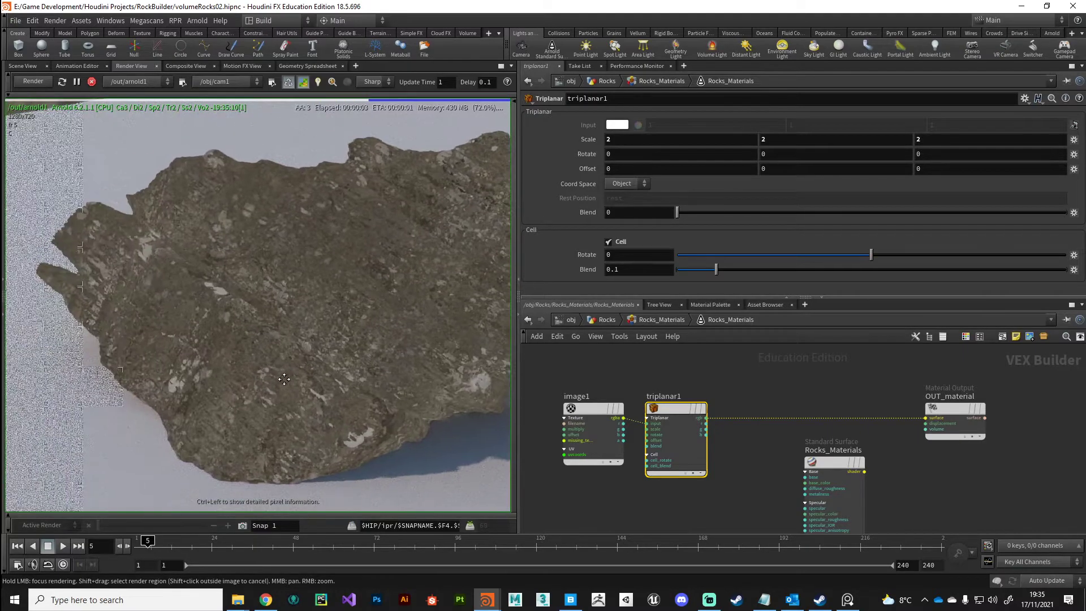
middle_drag(203, 347, 71, 352)
scroll(379, 241, up, 2)
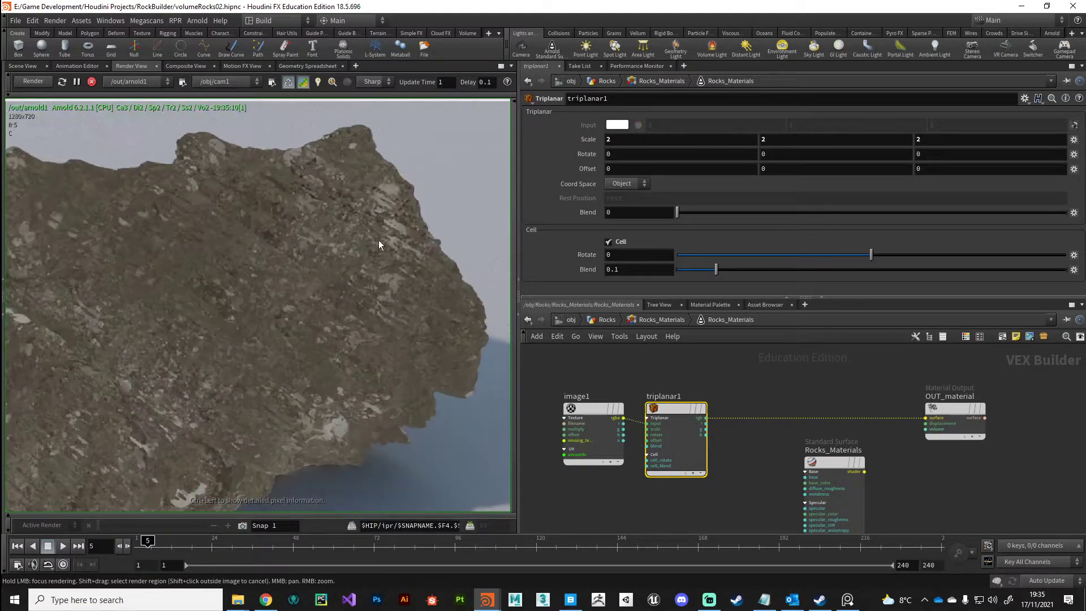
scroll(249, 277, down, 2)
scroll(232, 327, down, 3)
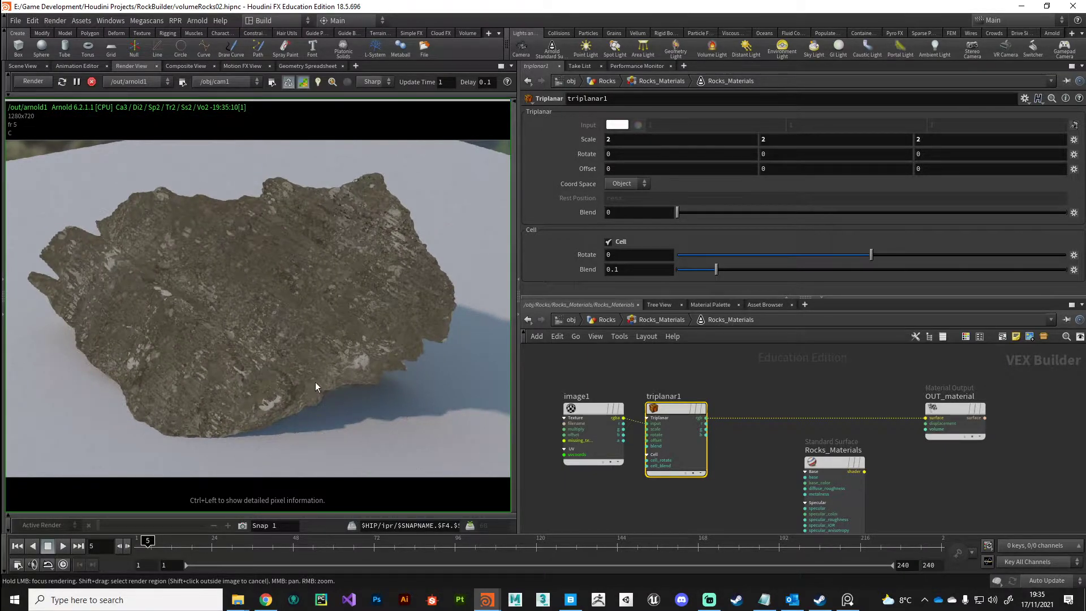
scroll(229, 314, up, 5)
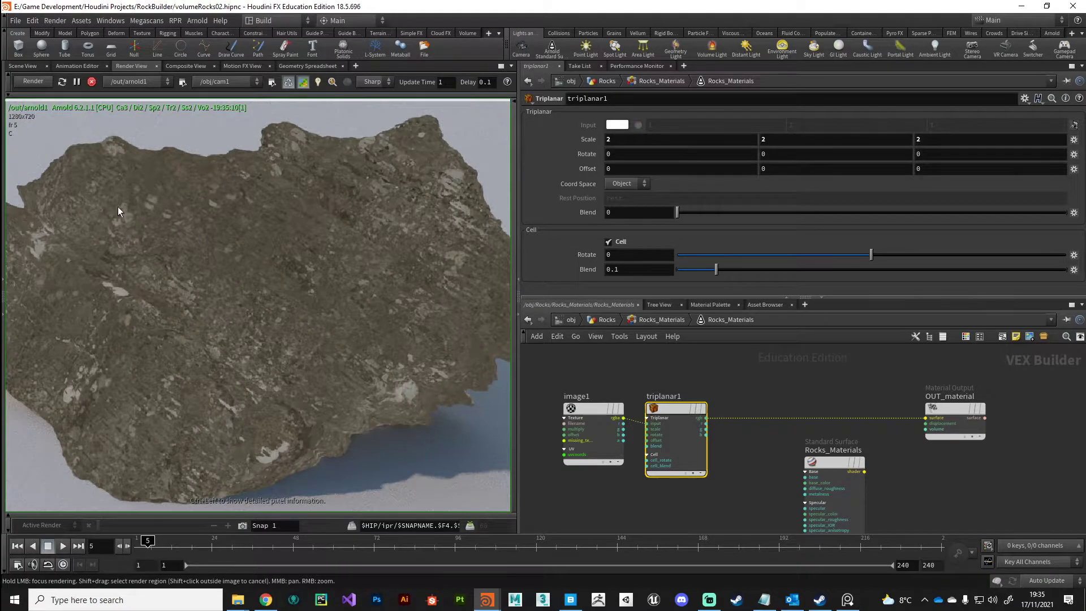
scroll(215, 393, down, 5)
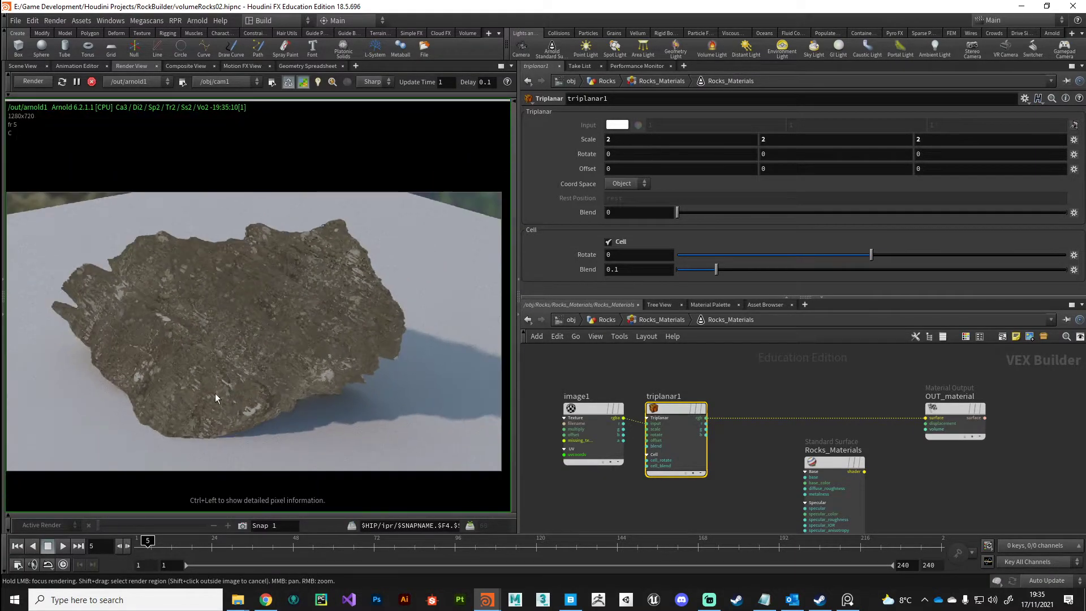
scroll(194, 385, up, 4)
scroll(162, 338, down, 2)
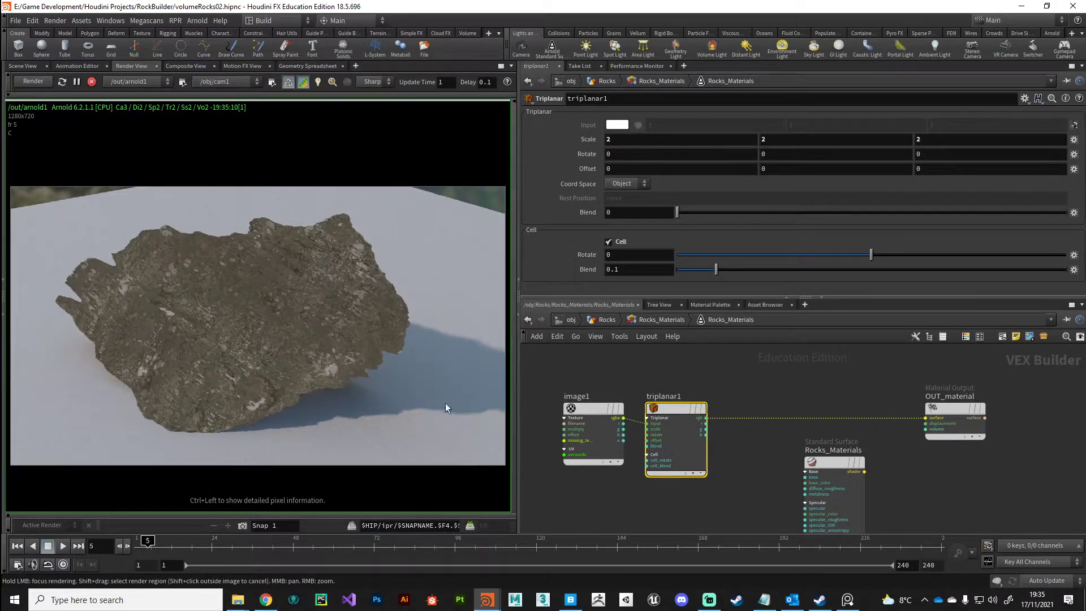
- Spread out the shader network, leaving more space between the image and Triplanar nodes and the Standard Surface and OUT_material nodes
drag(831, 462, 835, 491)
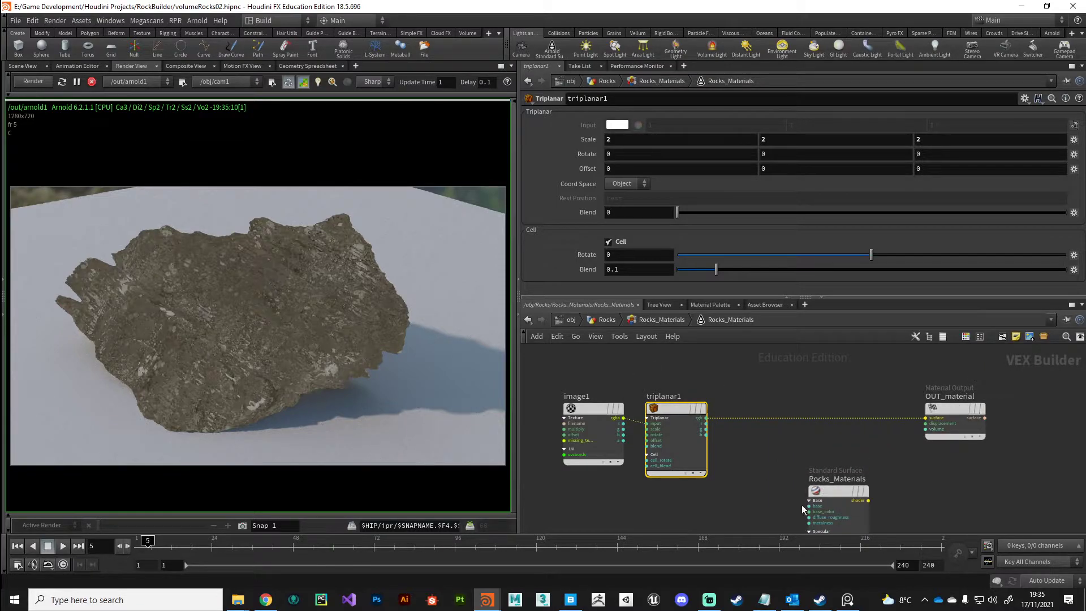
scroll(772, 463, down, 3)
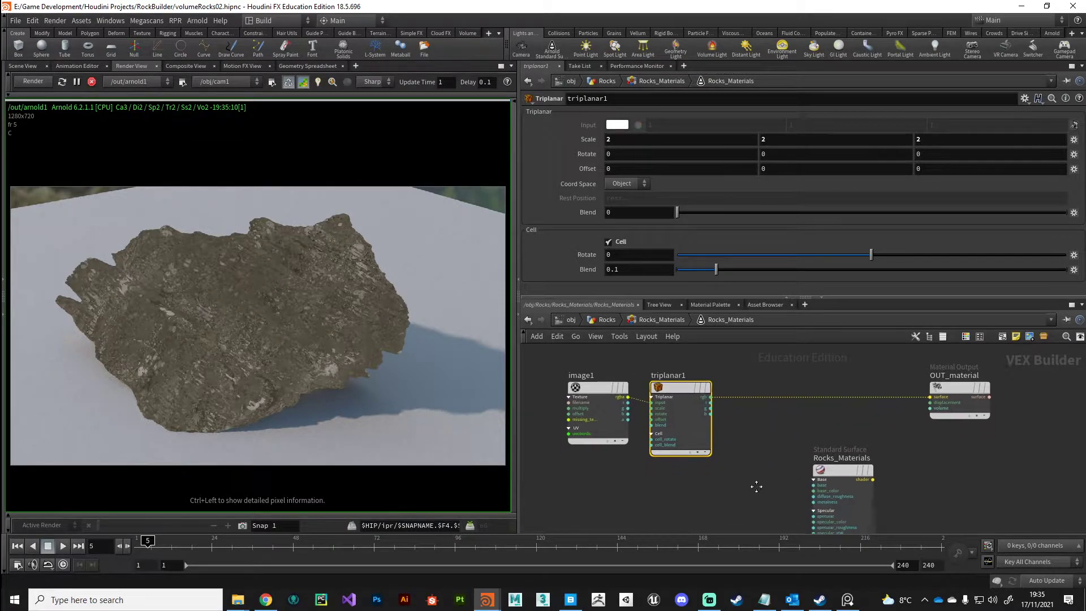
drag(603, 489, 611, 411)
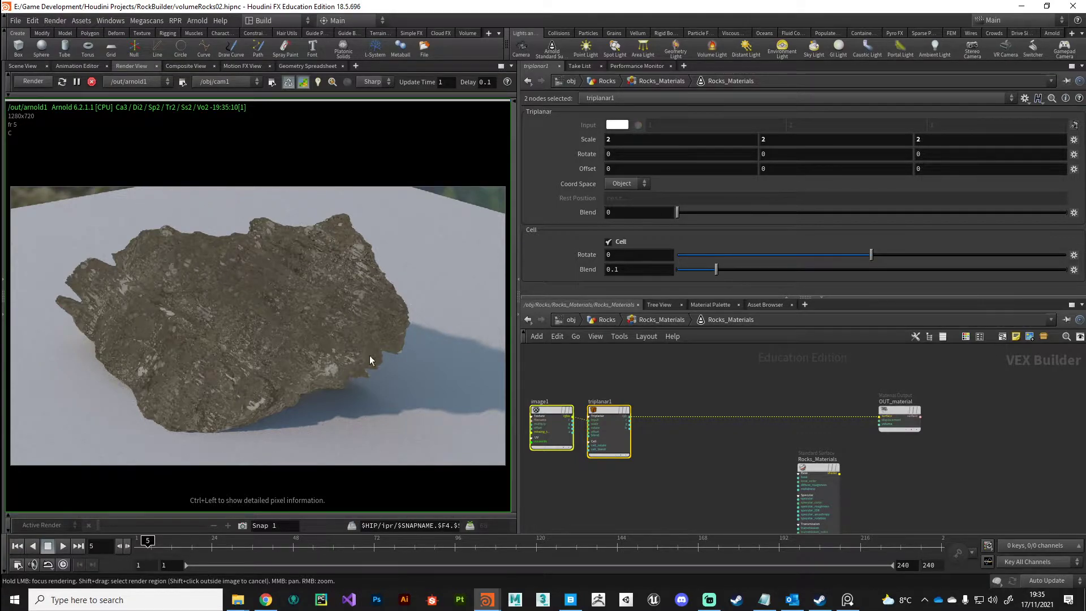
middle_drag(571, 496, 699, 478)
drag(620, 462, 630, 386)
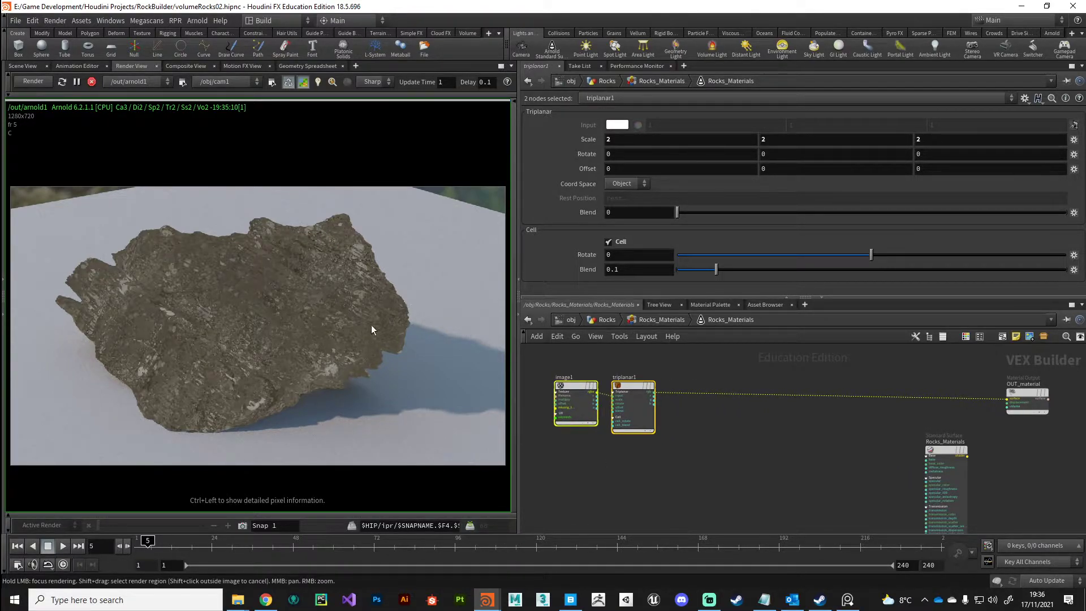
- Return to the Rocks geometry network and move material1 aside to make room below delete_small_parts1
click(652, 317)
click(604, 320)
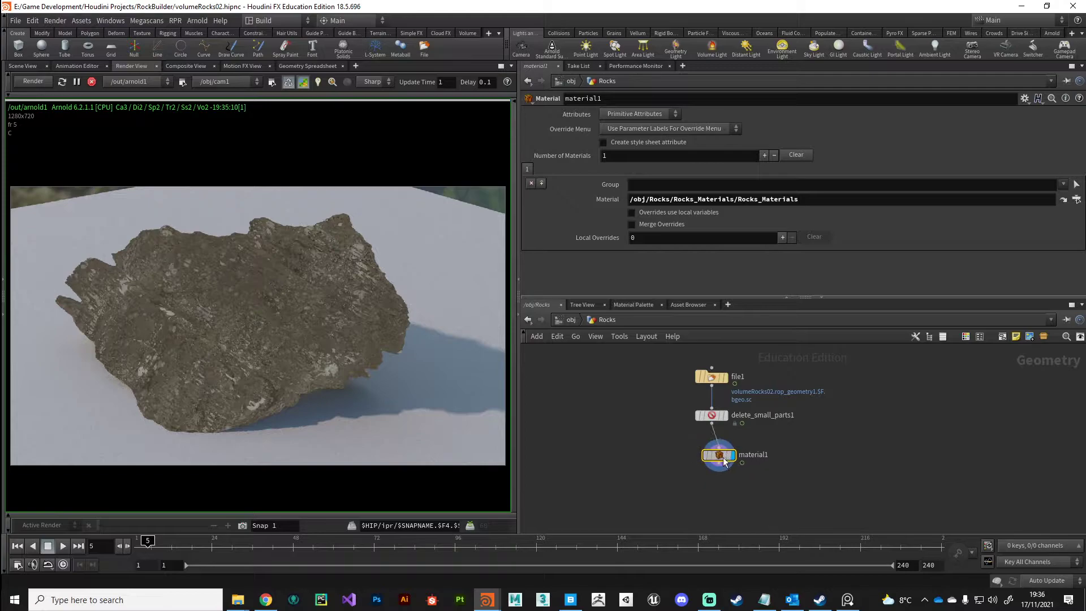
drag(712, 453, 816, 483)
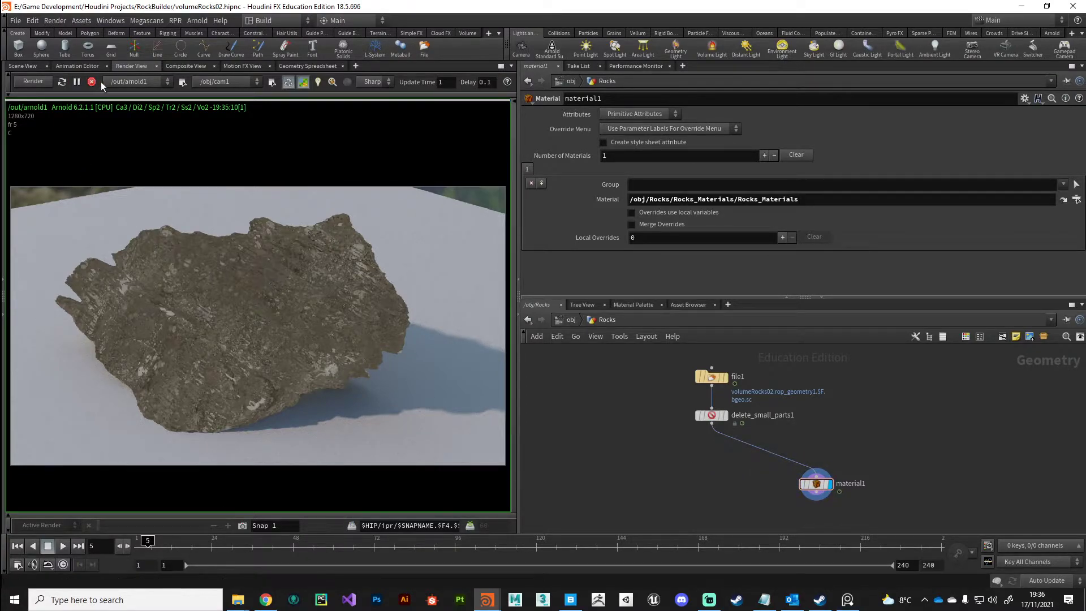
- In the scene view, unlock the camera from the view, then add a Measure node fed by delete_small_parts1 and display it
click(25, 66)
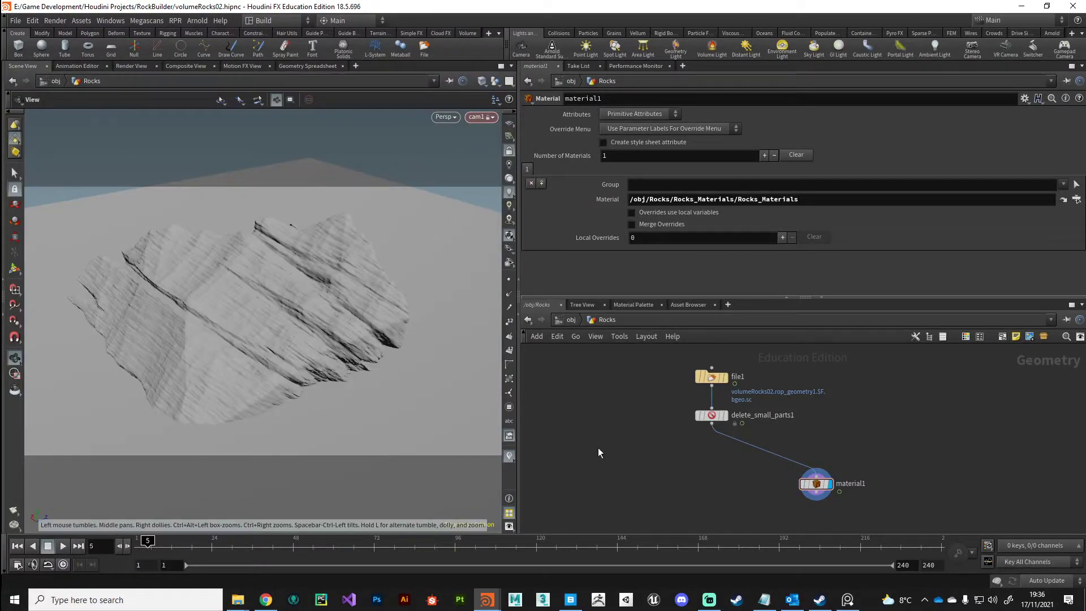
click(509, 151)
key(Tab)
text(mea)
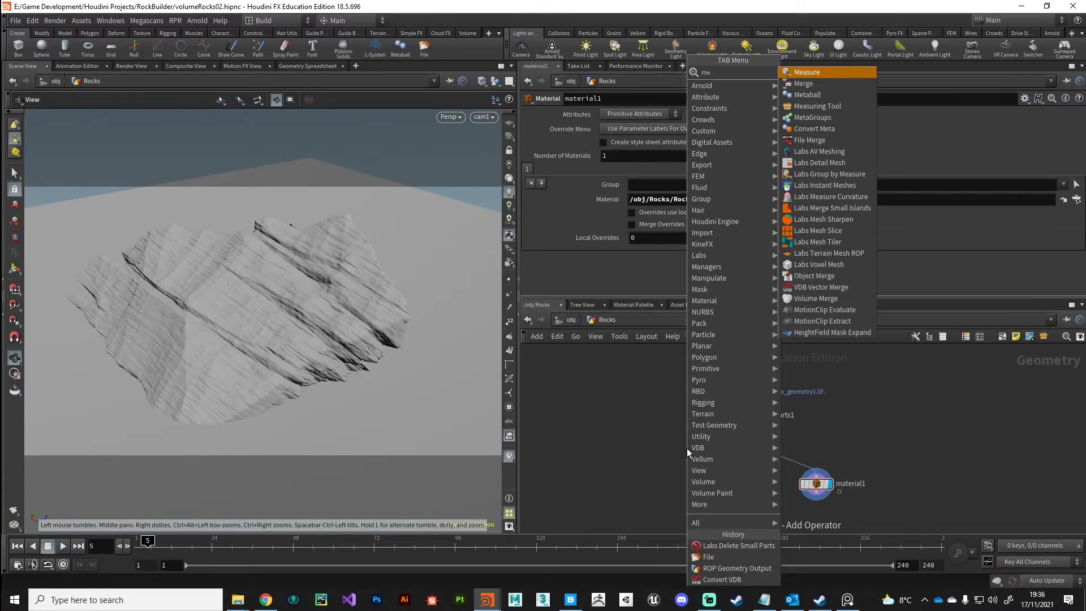
key(Return)
click(676, 457)
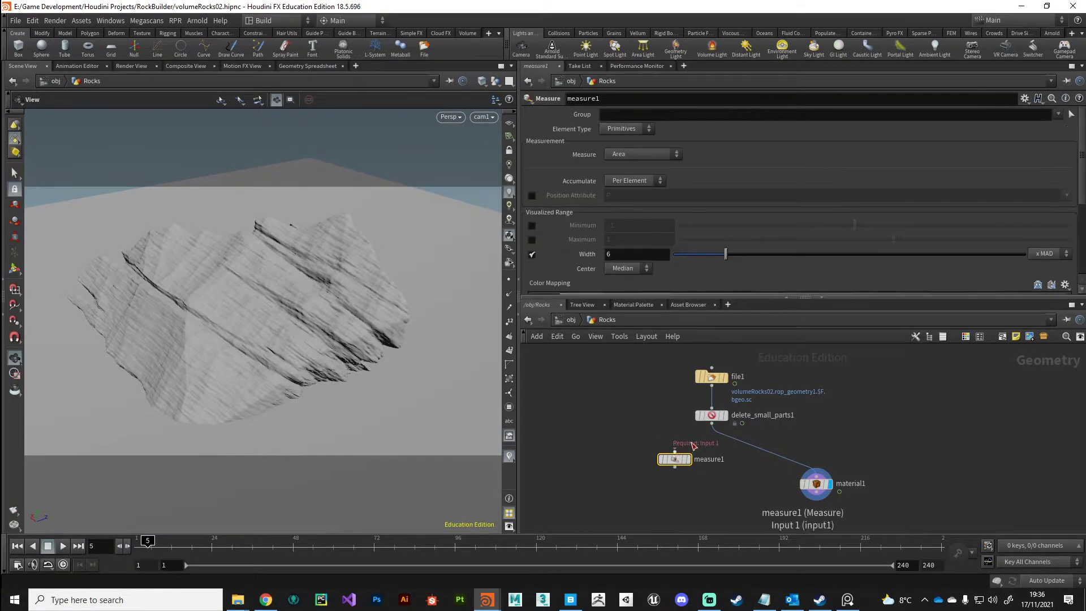
mouse_move(676, 463)
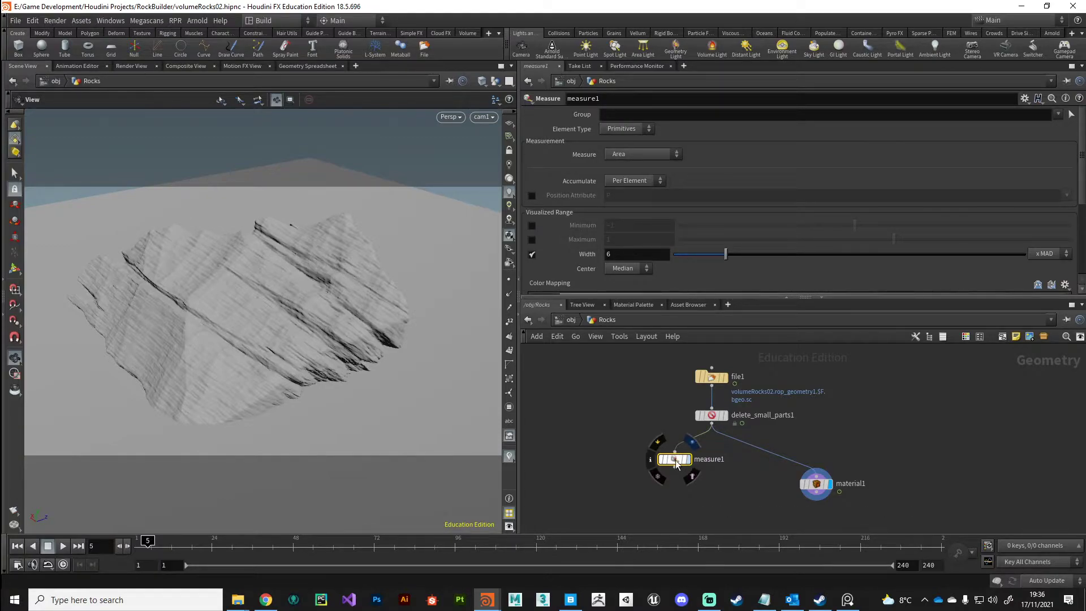
key(r)
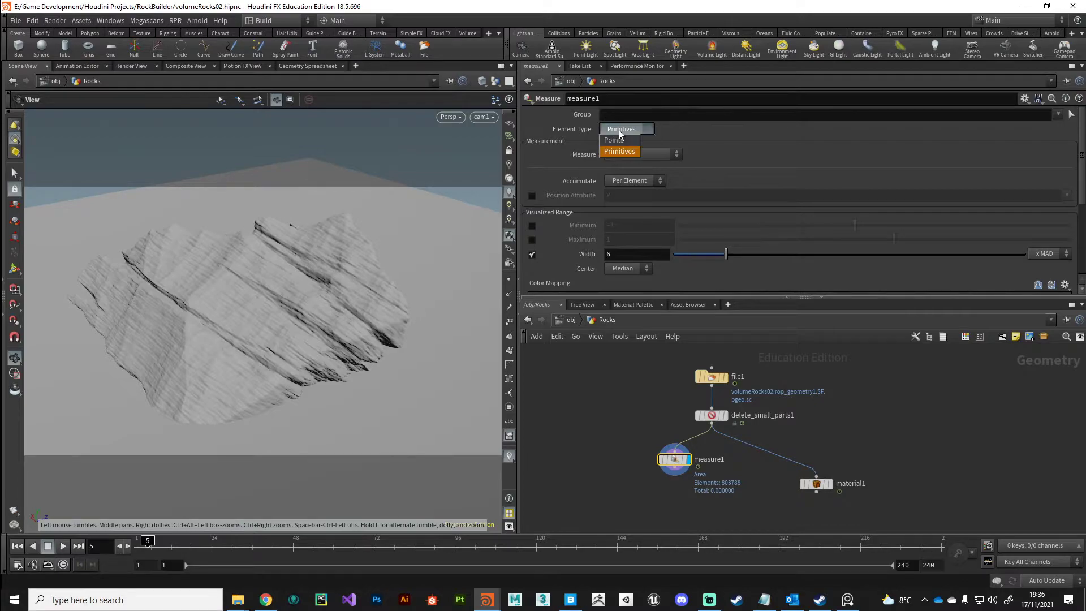
- Set the Measure node to compute Curvature on Points and show its colour visualization on the rock
click(615, 144)
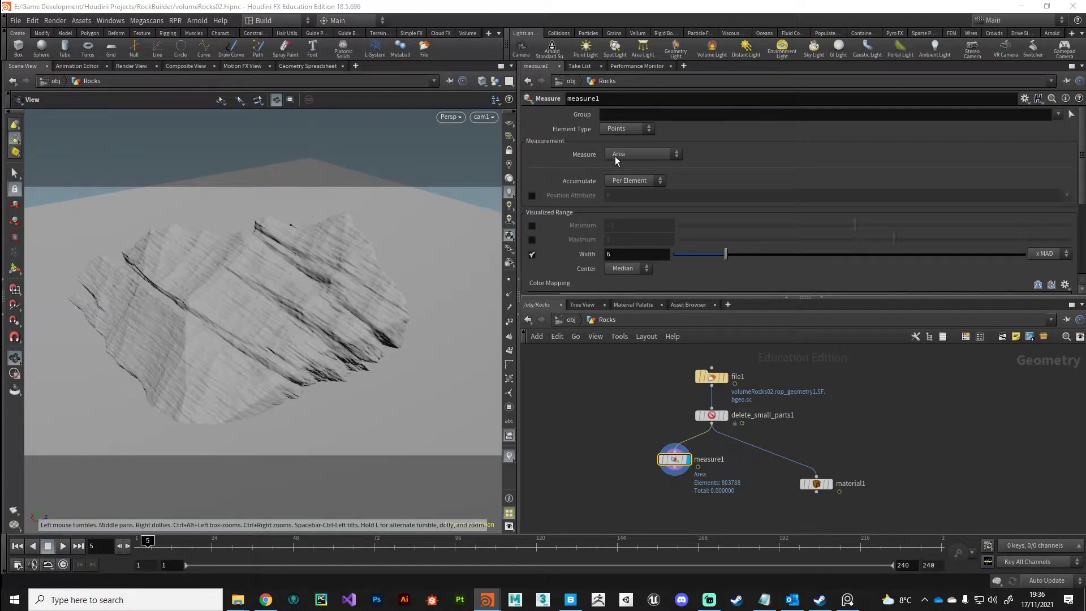
click(616, 156)
click(631, 212)
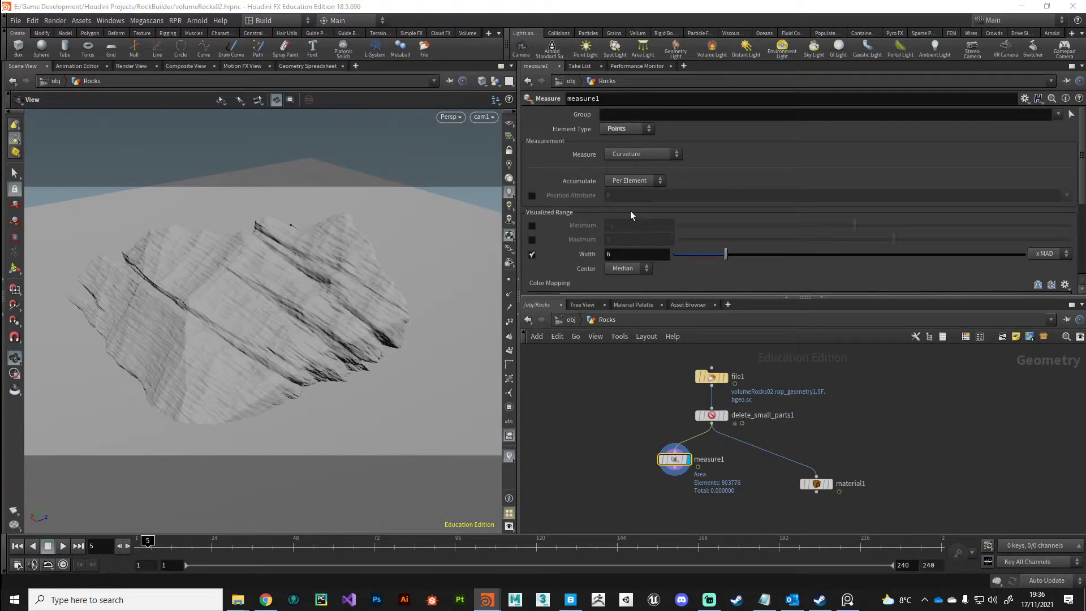
scroll(698, 230, down, 2)
scroll(697, 229, down, 2)
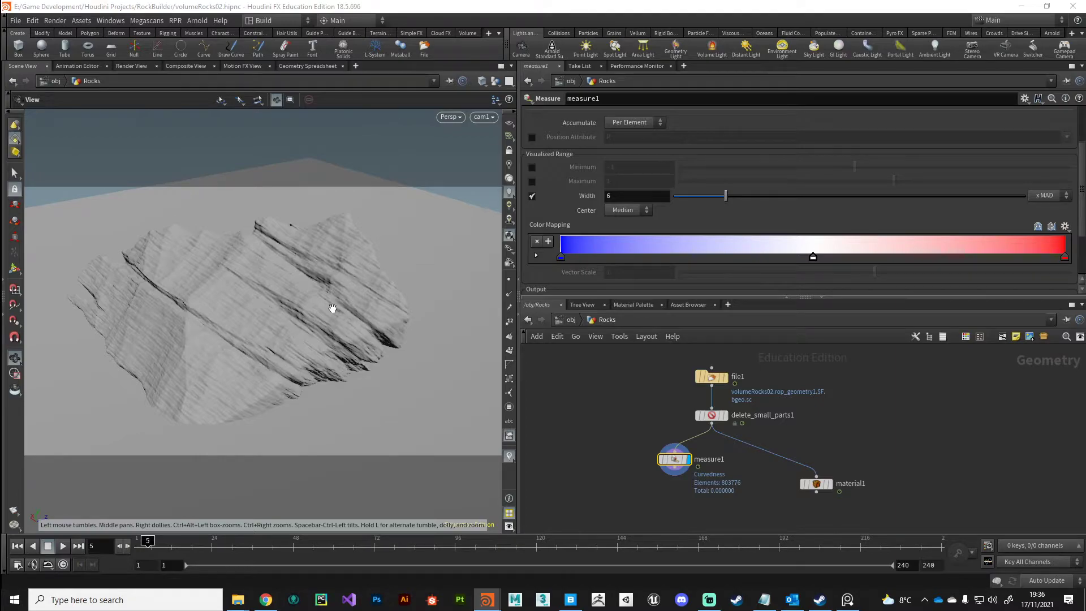
key(Return)
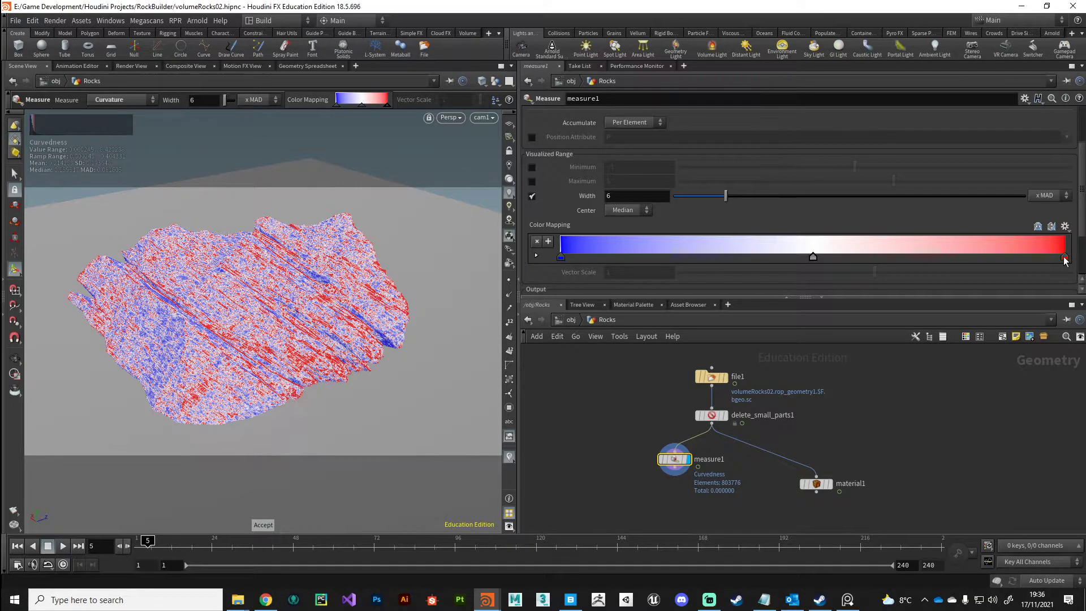
- Turn the curvature color mapping into a black-to-white ramp by removing the red point, moving white to the end and recolouring blue black
drag(1064, 261, 849, 298)
drag(813, 260, 1066, 258)
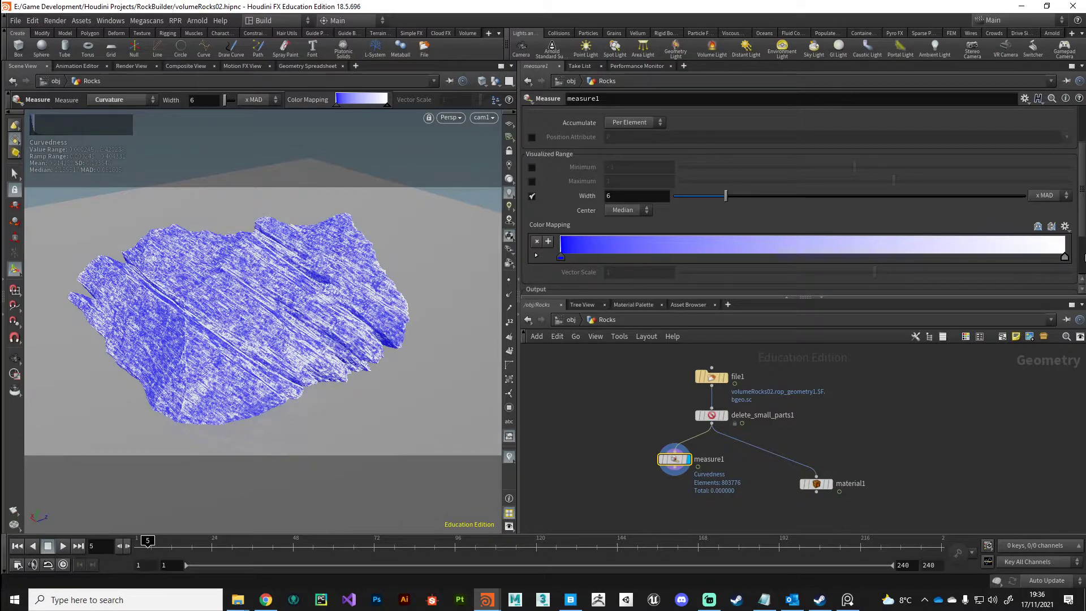
double_click(562, 257)
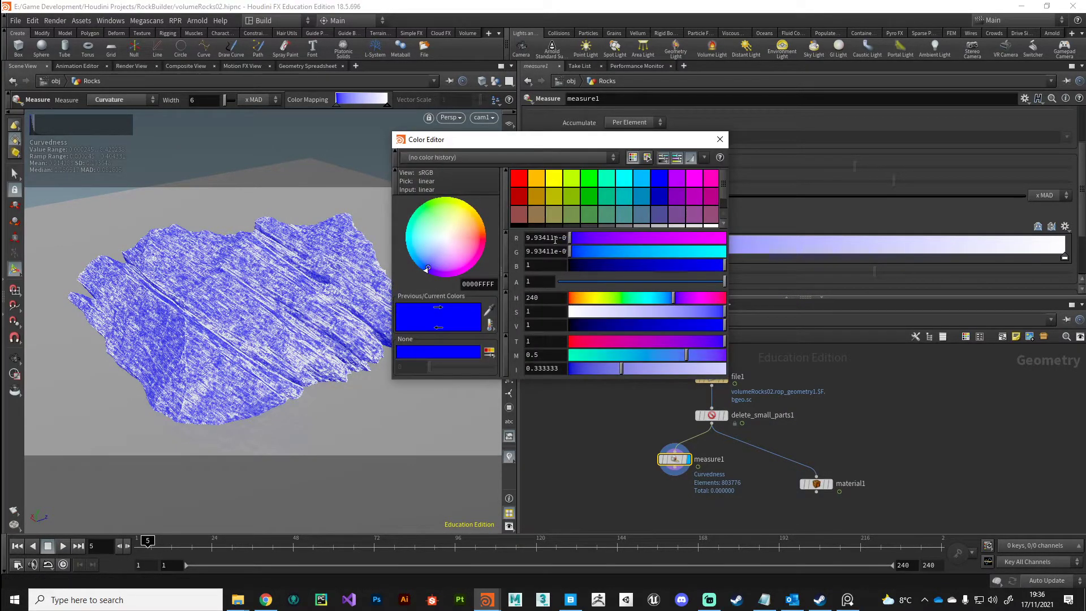
click(519, 225)
click(720, 139)
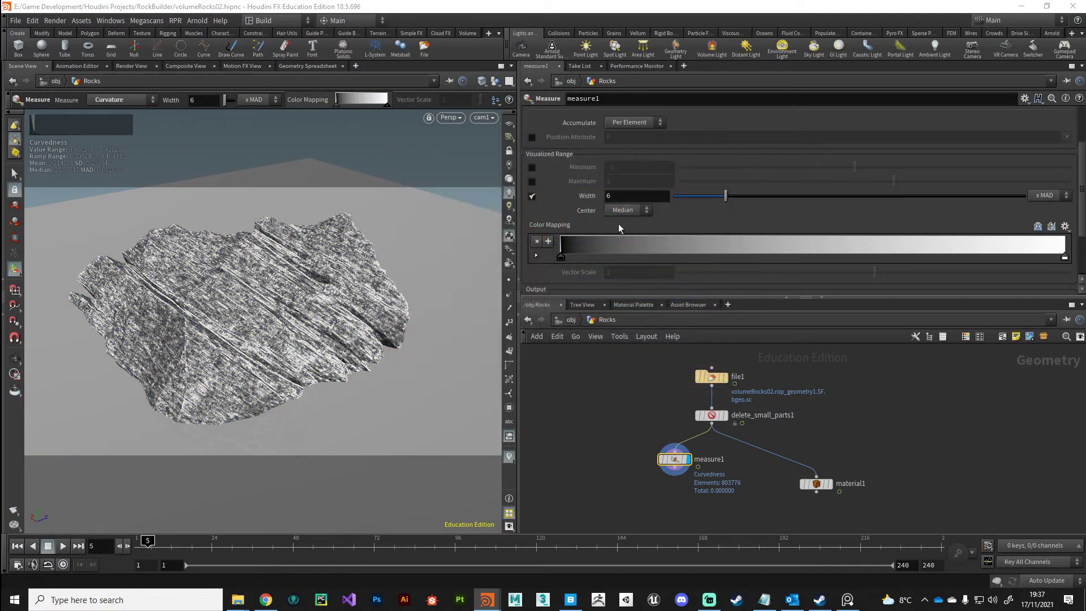
- Shift the ramp's black point inward to about a quarter of its length and set the visualized range width to 13.63
drag(561, 257, 699, 249)
mouse_move(725, 196)
mouse_down()
mouse_move(701, 210)
mouse_move(806, 211)
mouse_move(794, 211)
mouse_up()
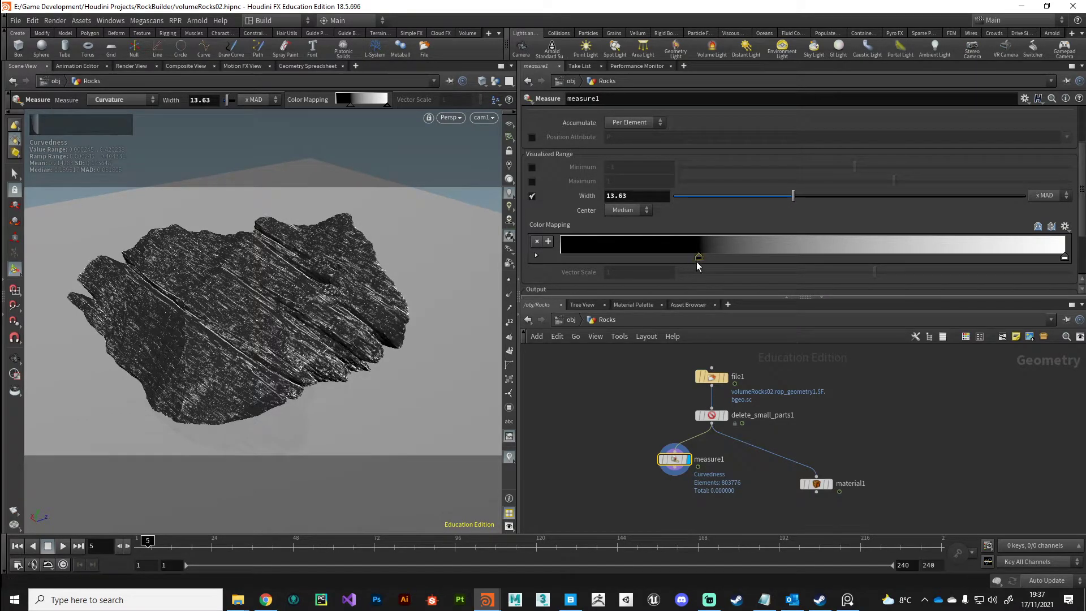
mouse_move(700, 258)
mouse_down()
mouse_move(647, 270)
mouse_move(701, 266)
mouse_up()
alt+drag(247, 346, 343, 407)
key(Return)
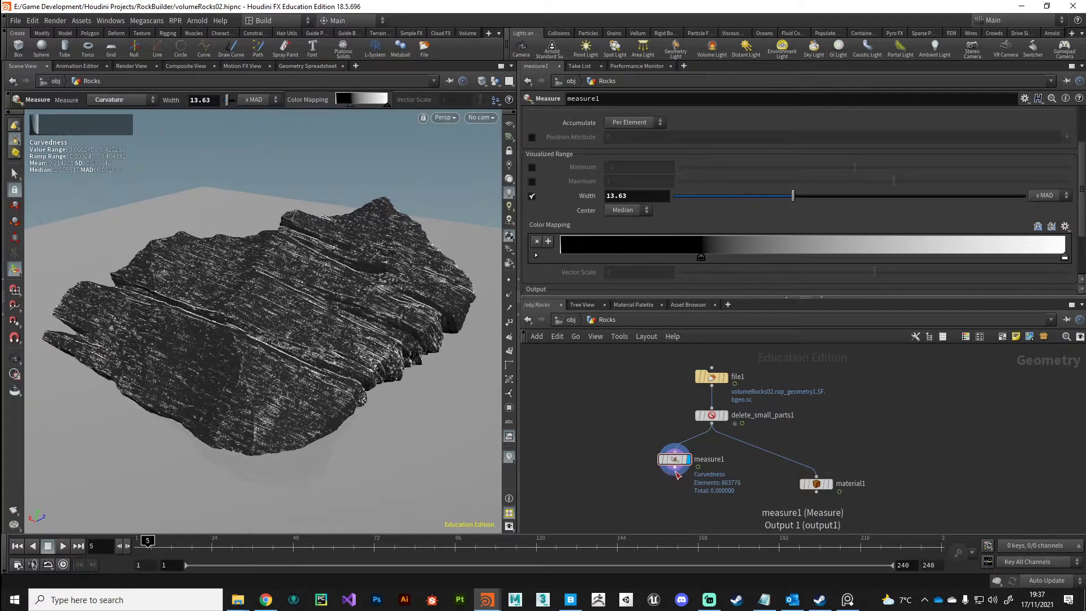
- Connect measure1's output into material1 and display the material1 node
drag(675, 461, 670, 455)
click(671, 461)
click(791, 482)
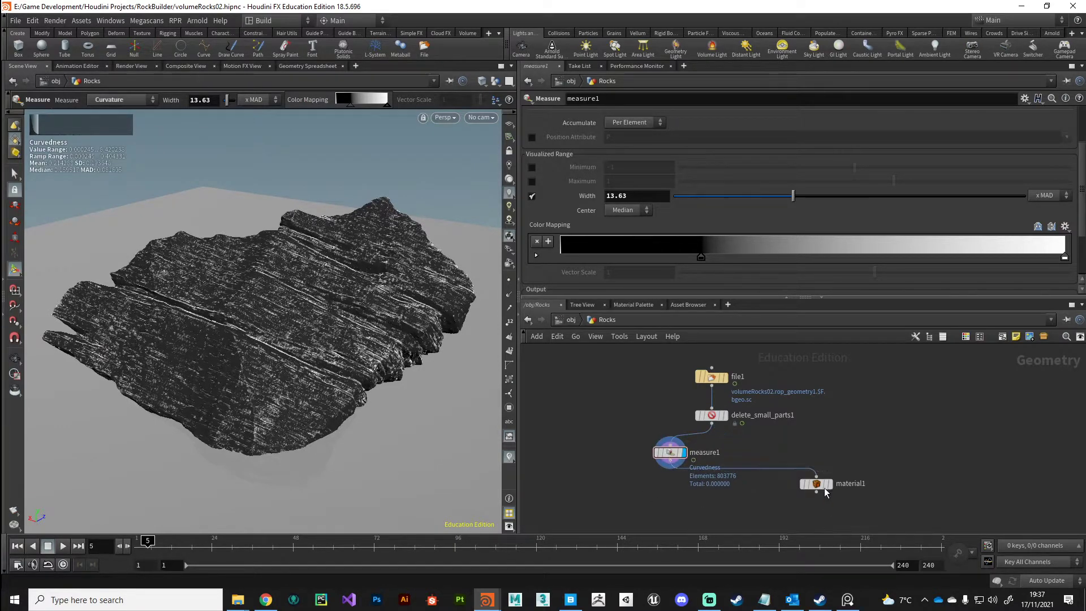
click(830, 484)
click(817, 485)
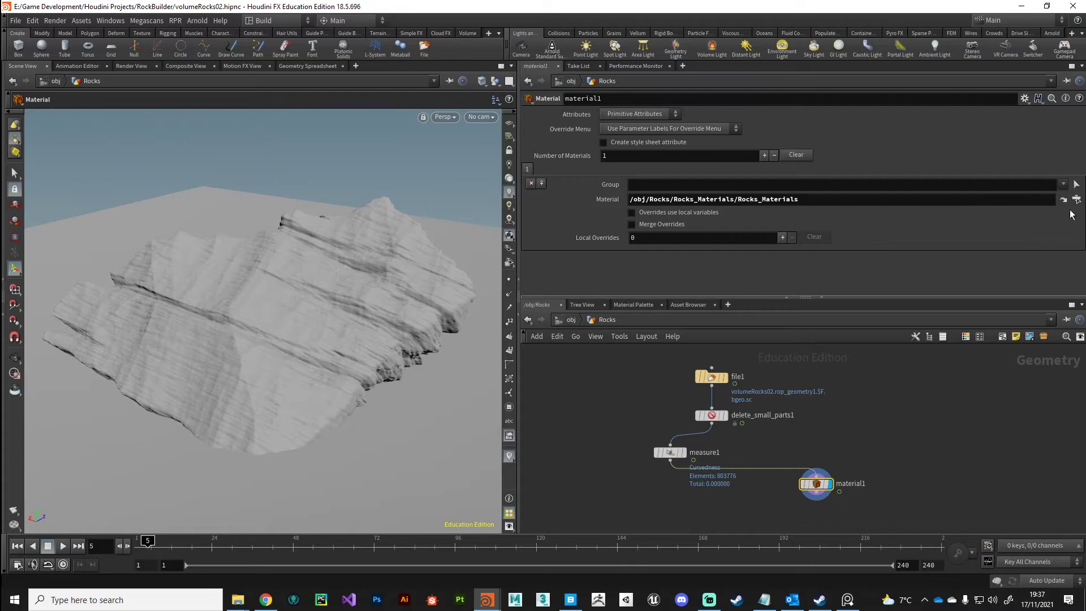
- Open the Rocks_Materials network from material1 and add a User Data Float node below image1
click(1064, 200)
double_click(814, 433)
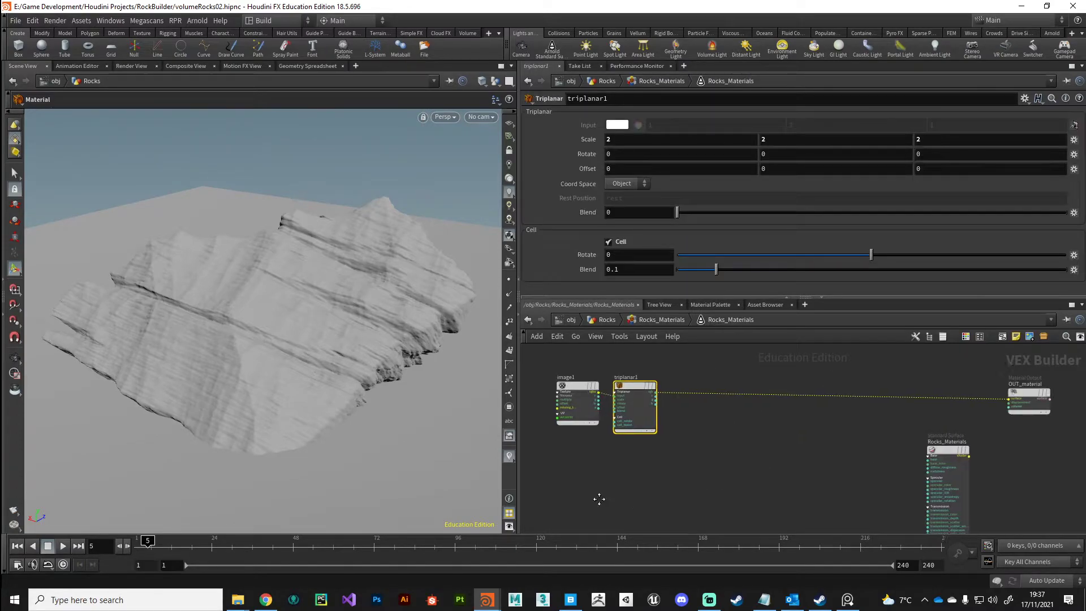
middle_drag(599, 499, 653, 473)
key(Tab)
text(usewr)
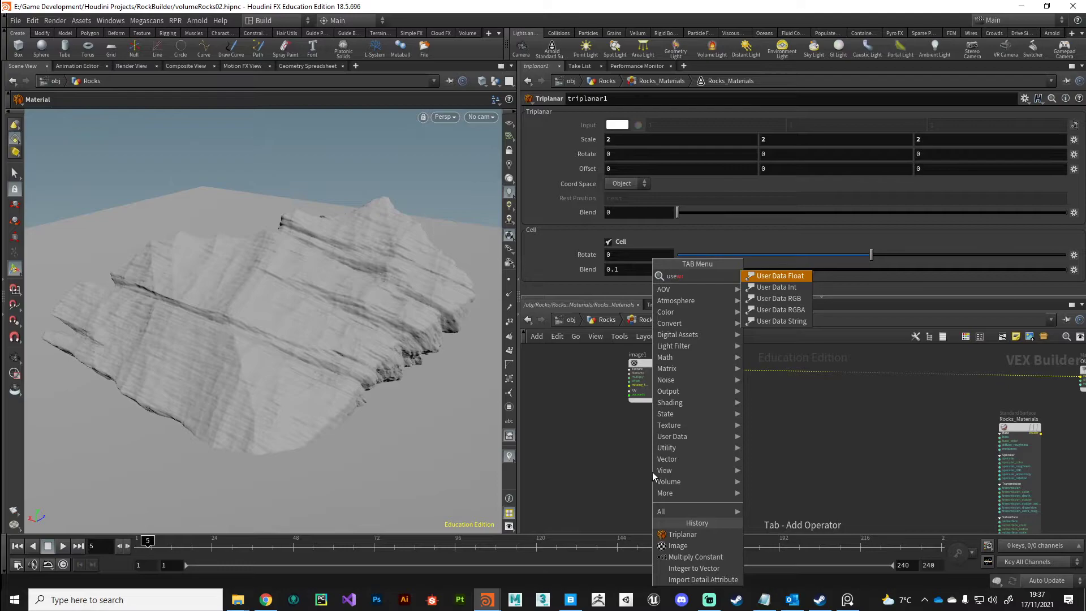
key(Return)
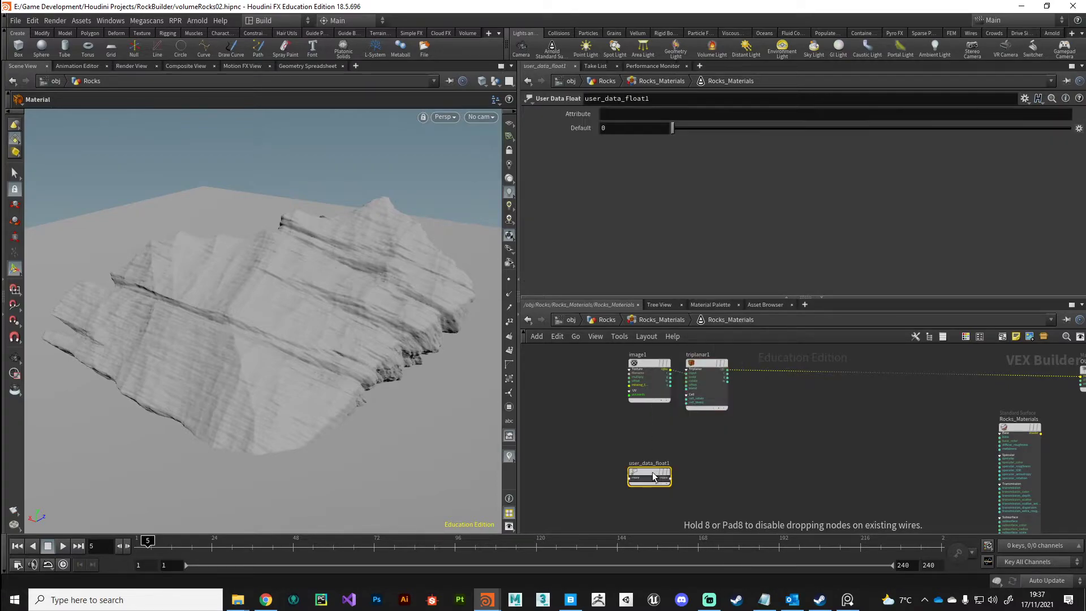
click(648, 475)
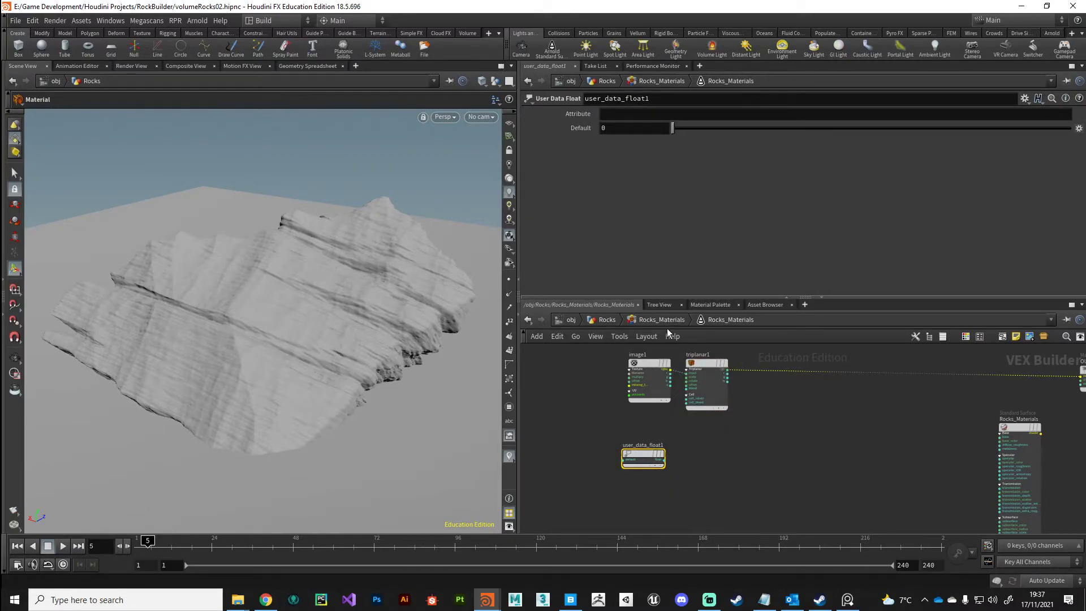
- Return to the Rocks geometry network and enable baking measure1's visualized range into its curvature output
click(603, 318)
click(674, 453)
click(671, 456)
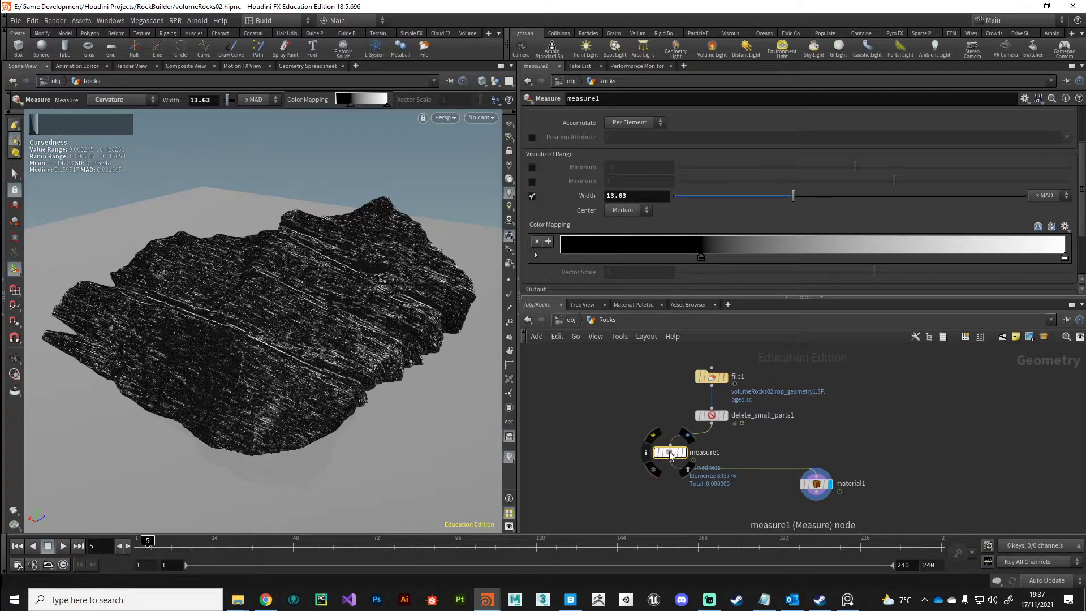
middle_click(665, 453)
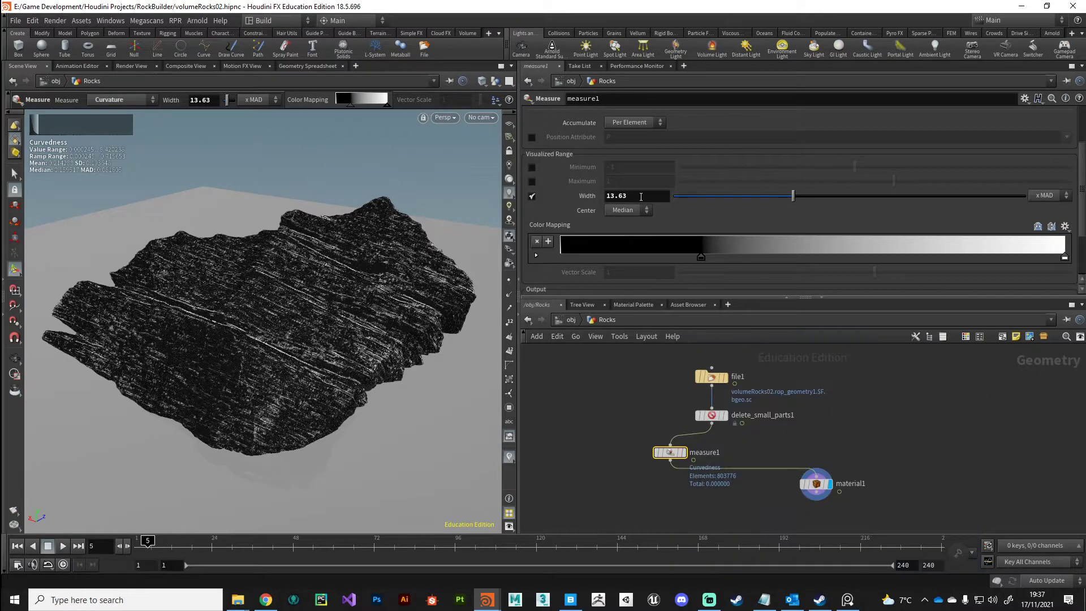
scroll(589, 232, down, 3)
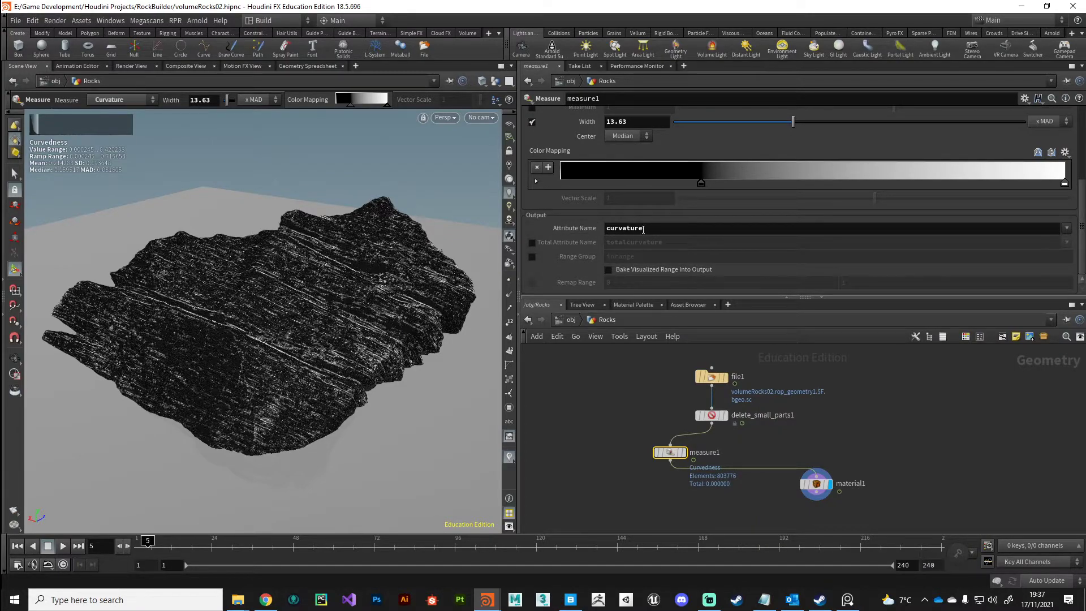
click(609, 271)
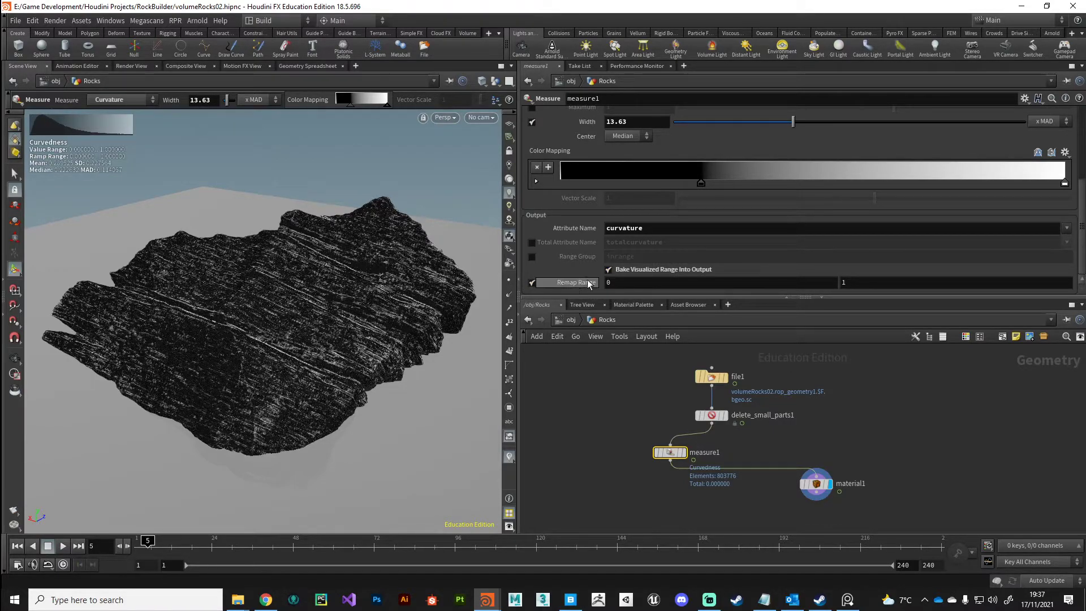
- Reopen the Rocks_Materials network from material1 and set user_data_float1's attribute to curvature
click(823, 493)
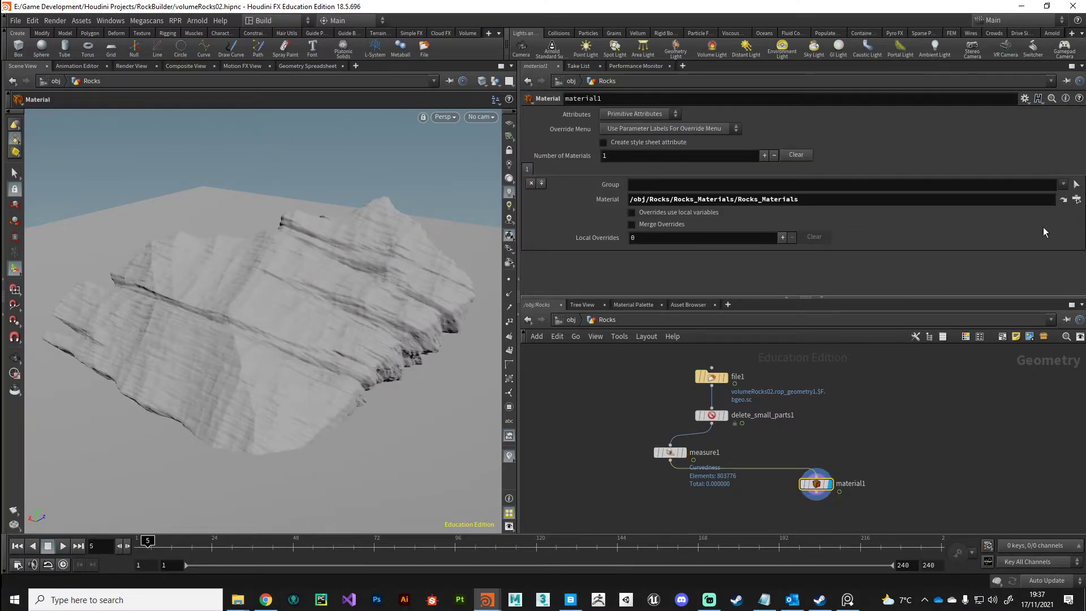
click(1064, 201)
double_click(776, 430)
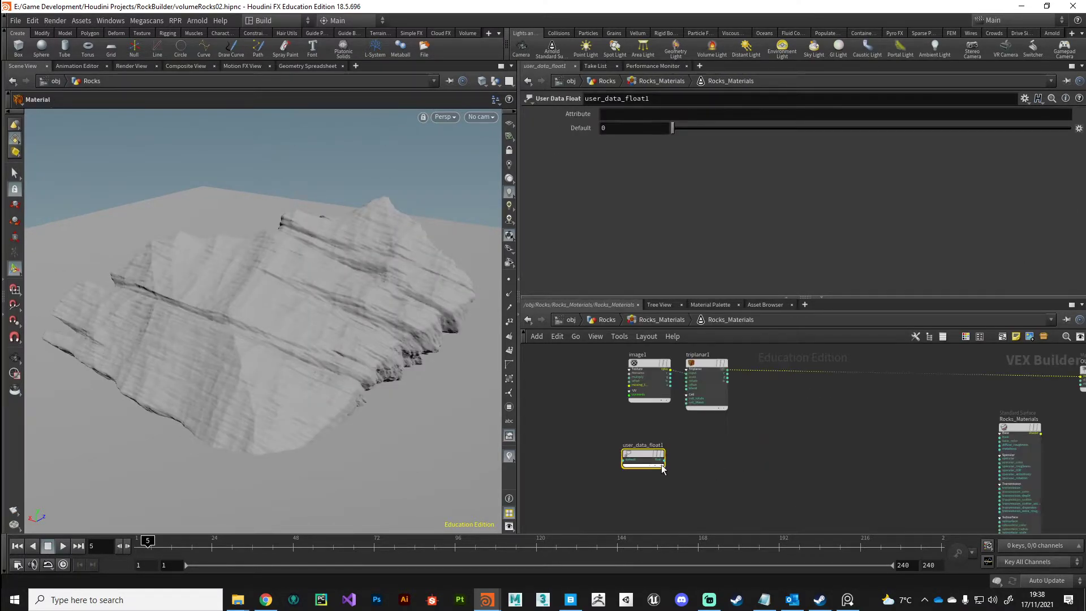
click(632, 120)
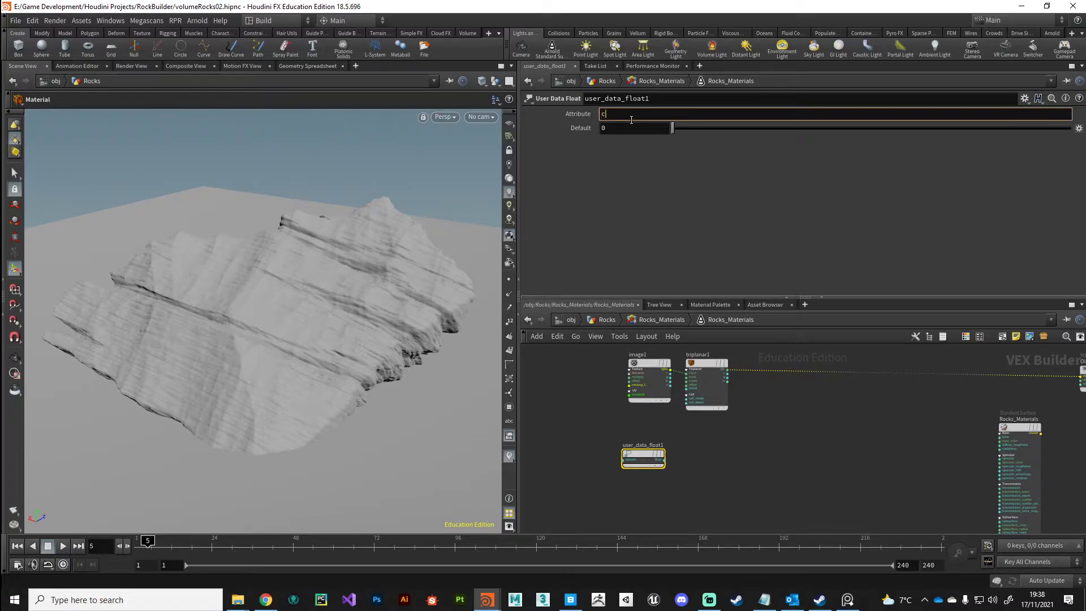
text(curvature)
key(Return)
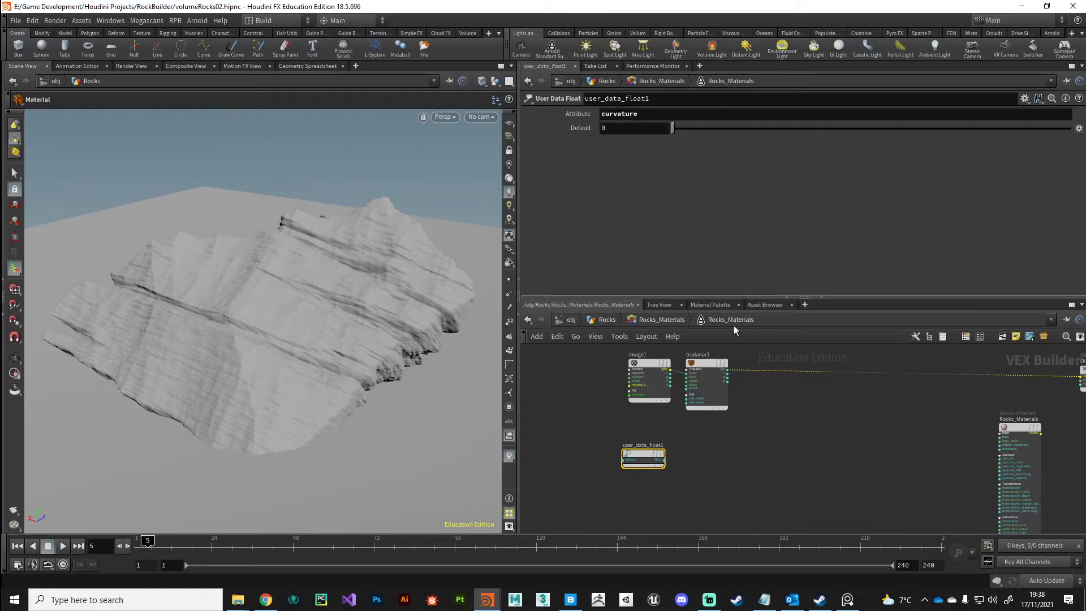
- Add a Mix RGBA node and connect user_data_float1's float output to its mix input
key(Tab)
text(mix)
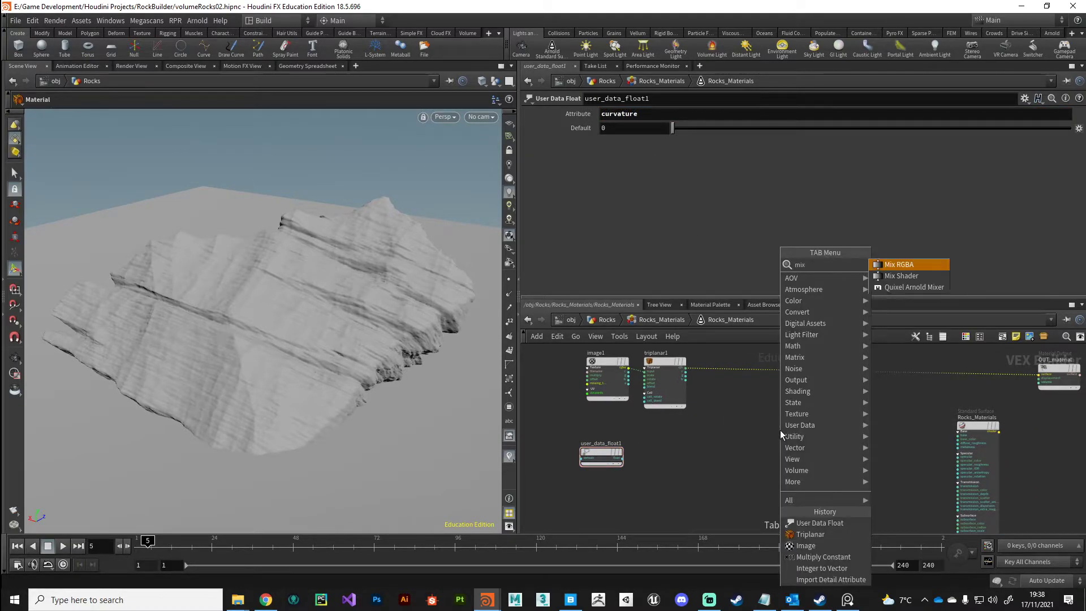
key(Return)
click(804, 427)
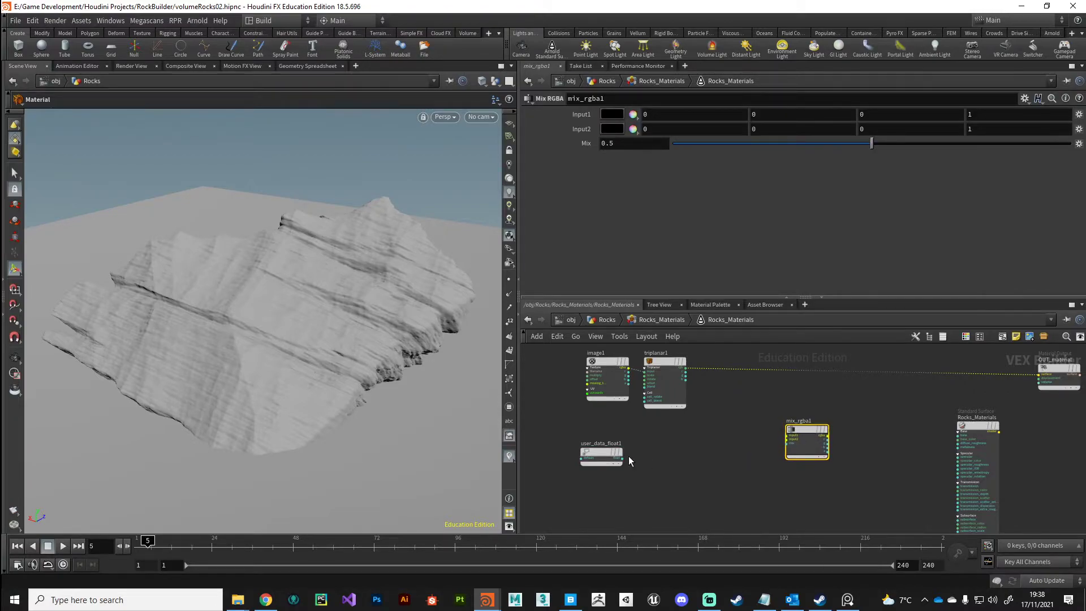
scroll(631, 461, up, 3)
click(618, 460)
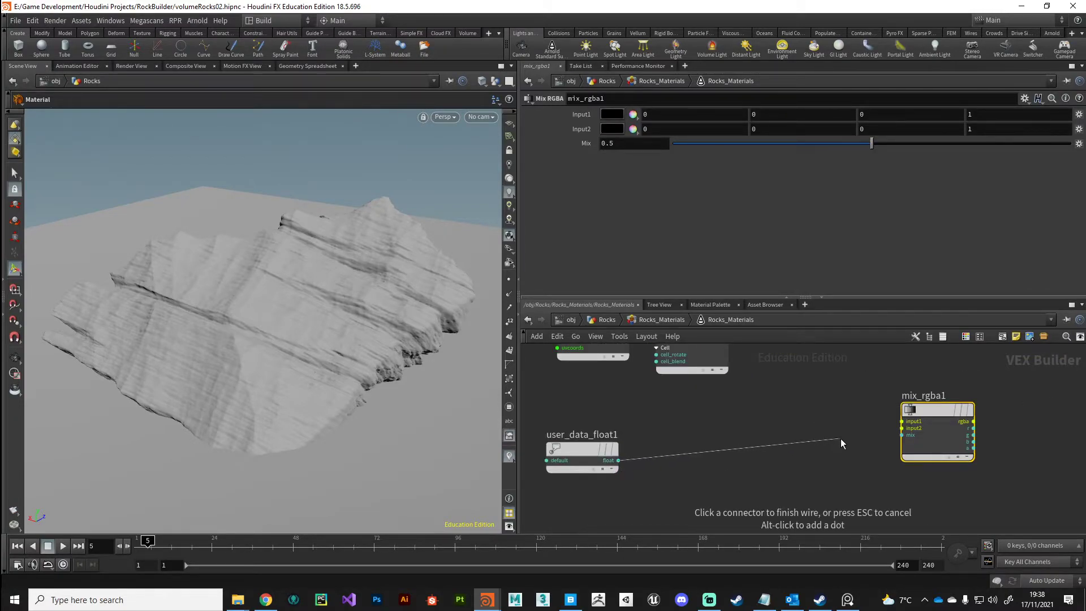
click(878, 439)
scroll(736, 440, down, 1)
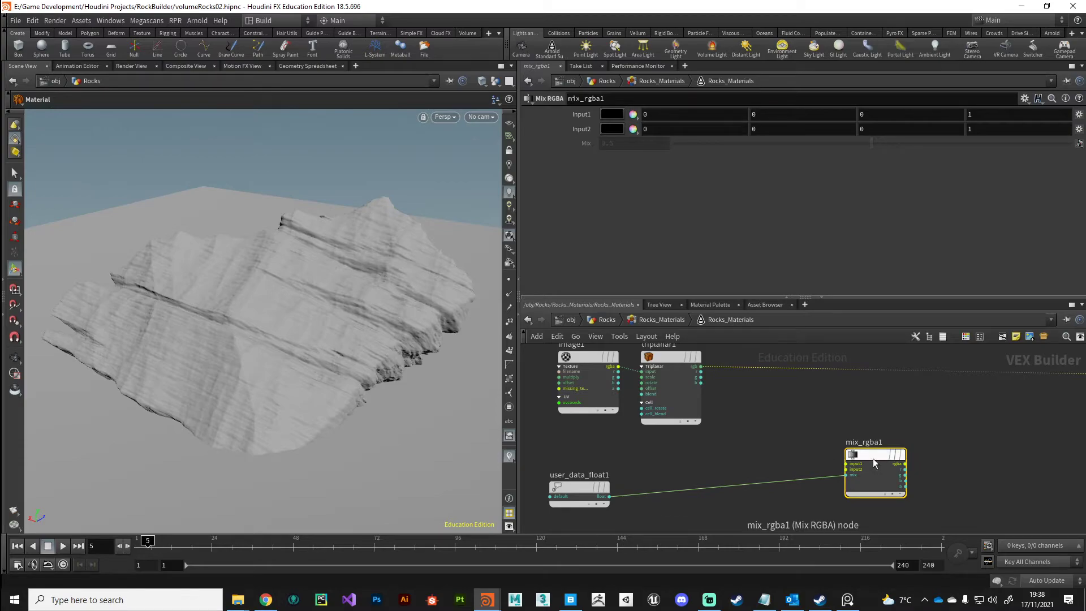
drag(874, 459, 883, 480)
- Add a Color Correct node, expand its connectors and feed triplanar1's colour output into its input
key(Tab)
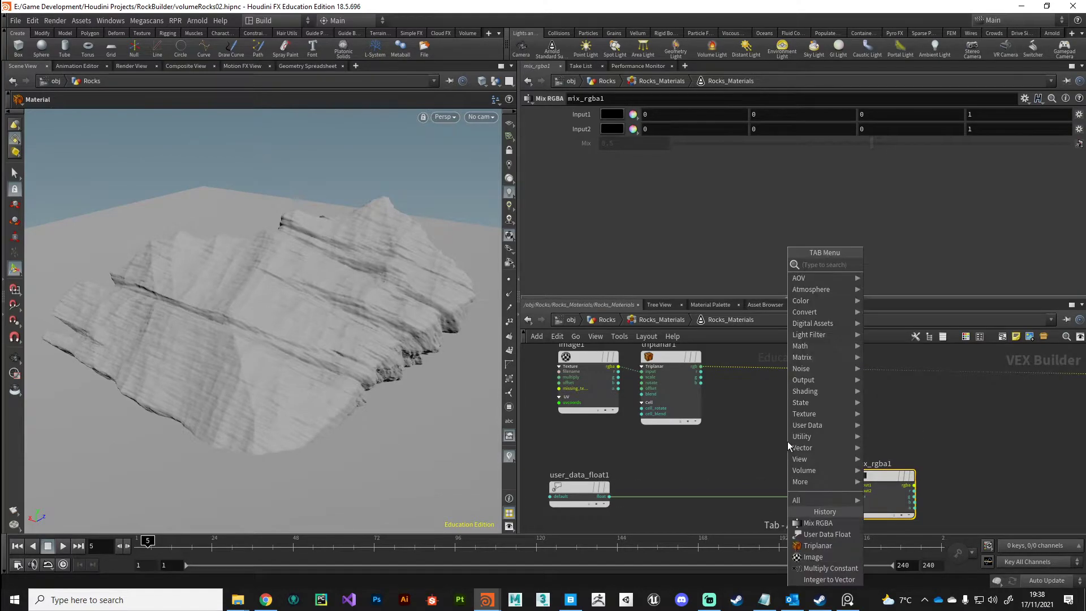
text(color)
key(Down)
key(Return)
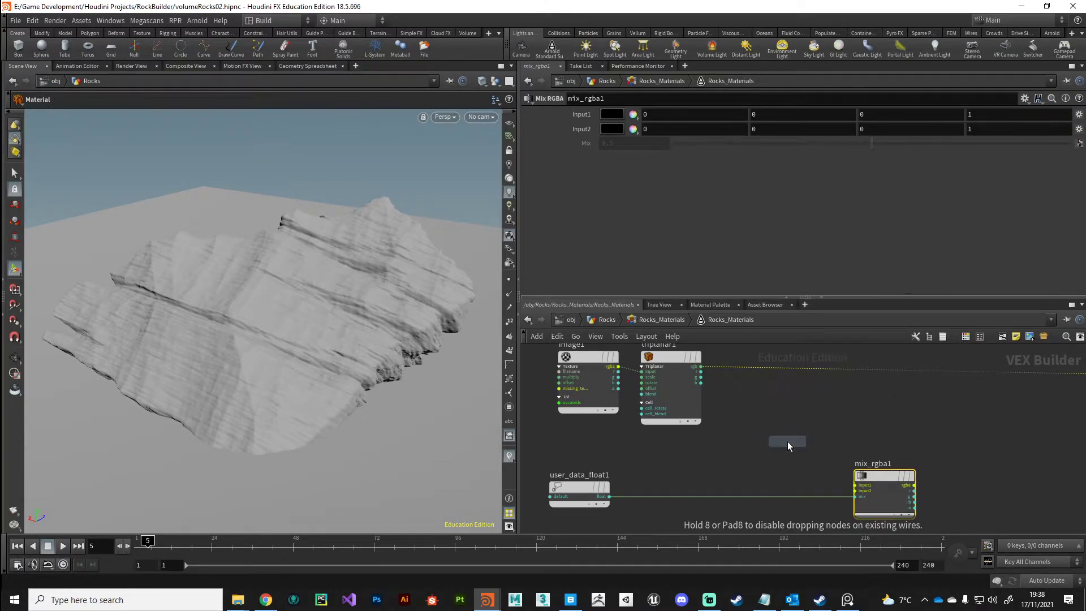
click(787, 441)
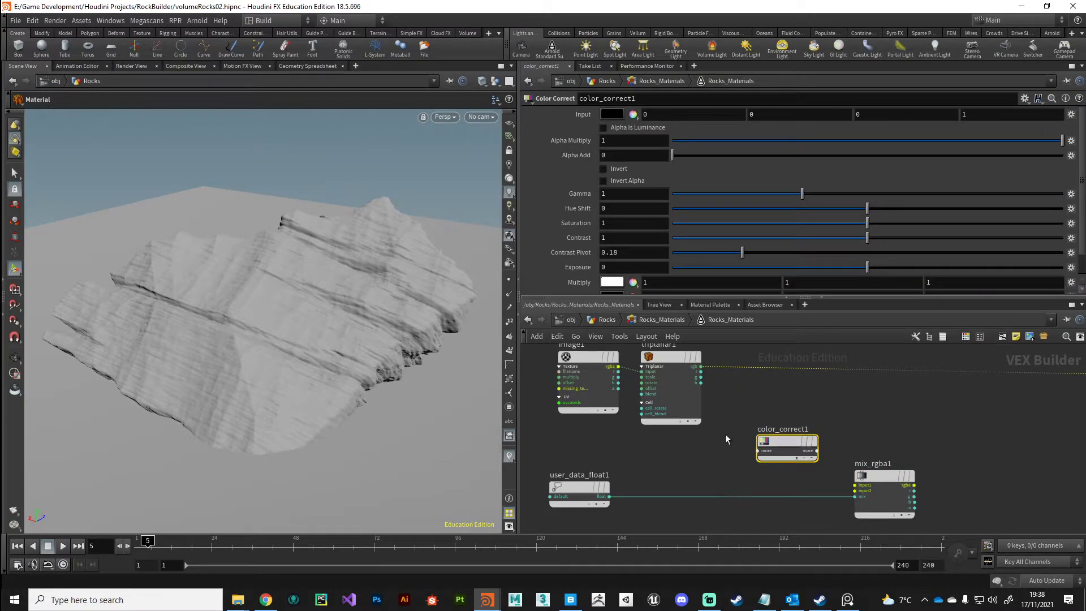
click(797, 459)
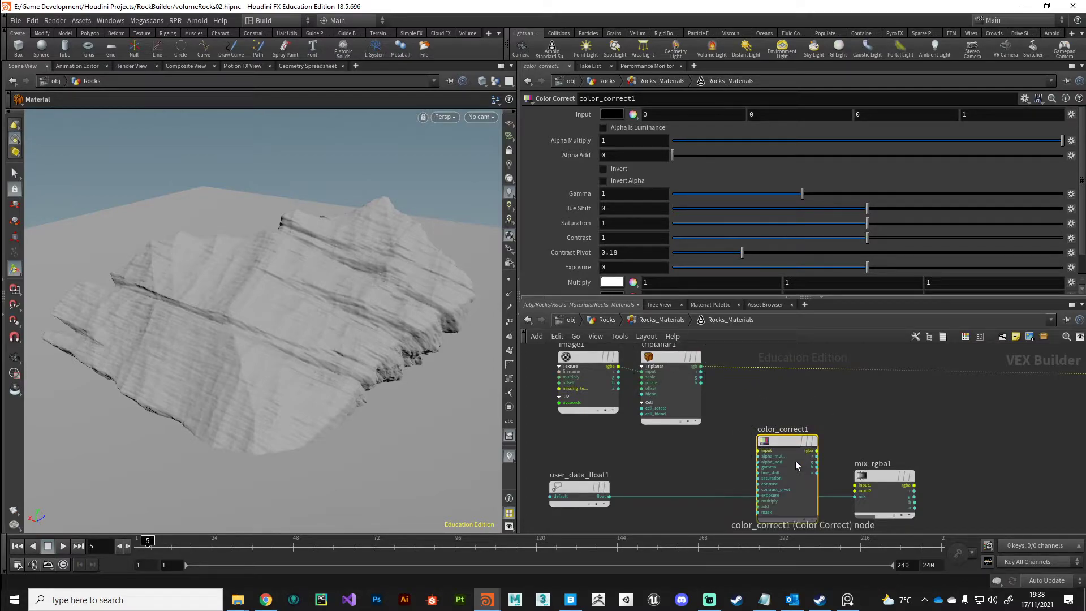
click(701, 367)
click(750, 463)
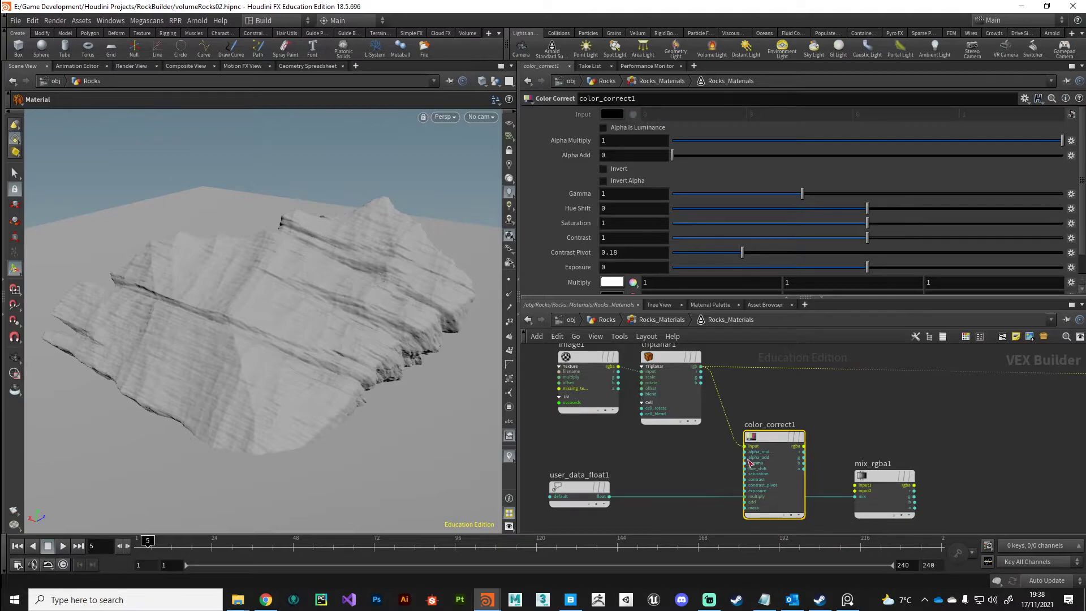
drag(775, 441, 753, 440)
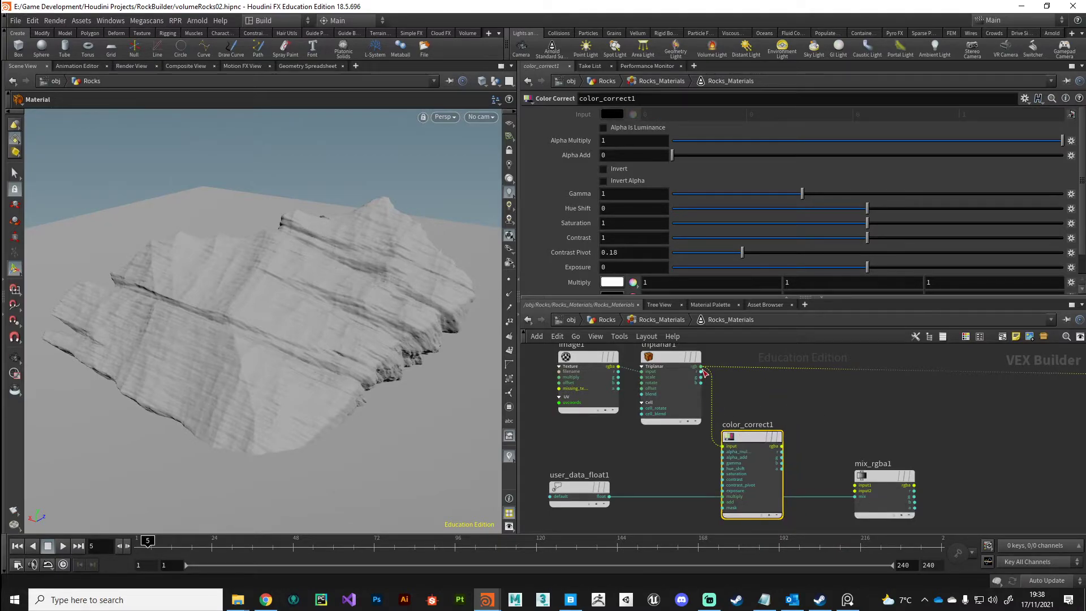
- Connect color_correct1's rgba output to mix_rgba1's input2 and triplanar1's colour output to input1
click(782, 446)
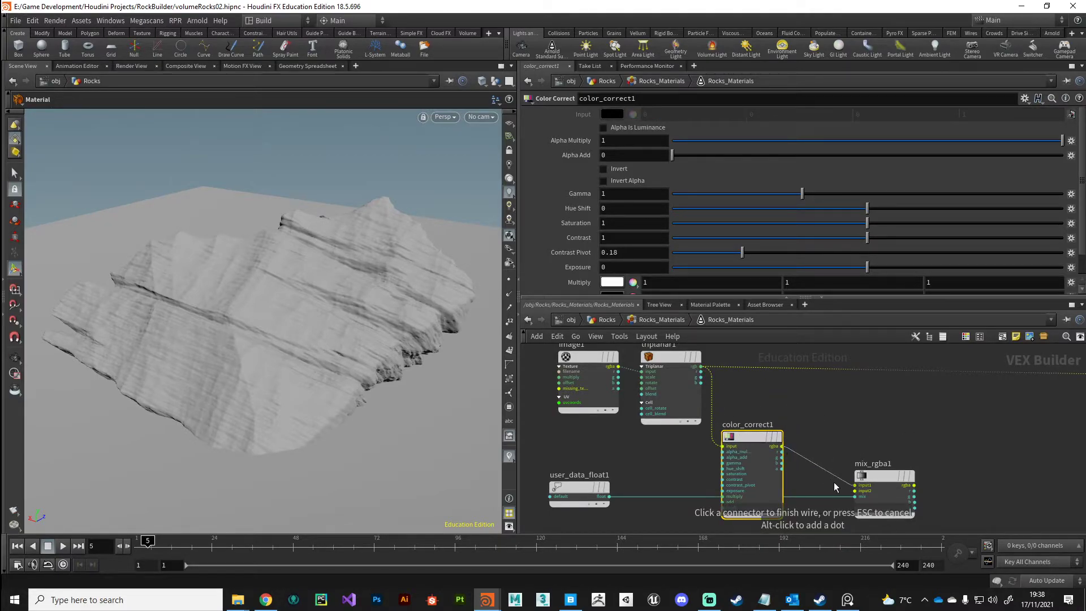
click(855, 490)
drag(880, 476, 893, 475)
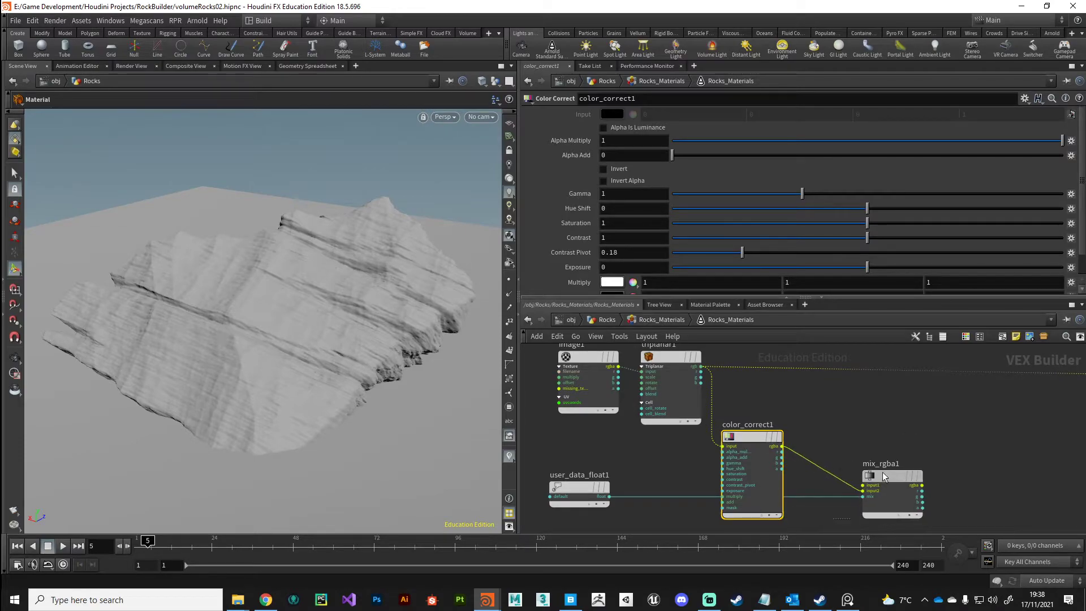
click(701, 368)
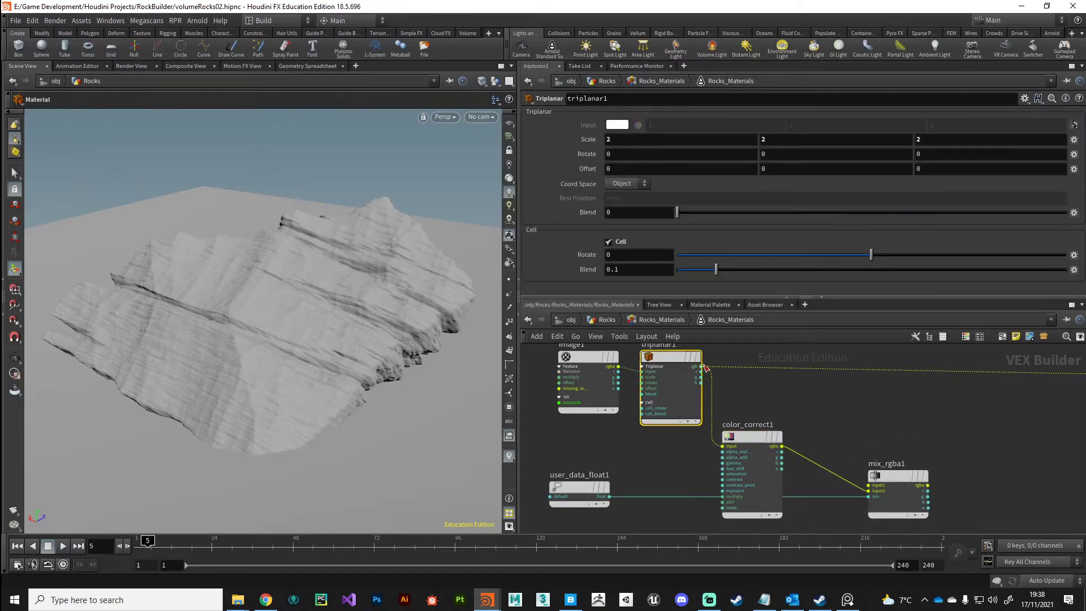
click(806, 408)
click(701, 366)
middle_drag(858, 470, 673, 464)
- Connect mix_rgba1's rgba output to the surface input of OUT_material, replacing the direct triplanar link
click(744, 479)
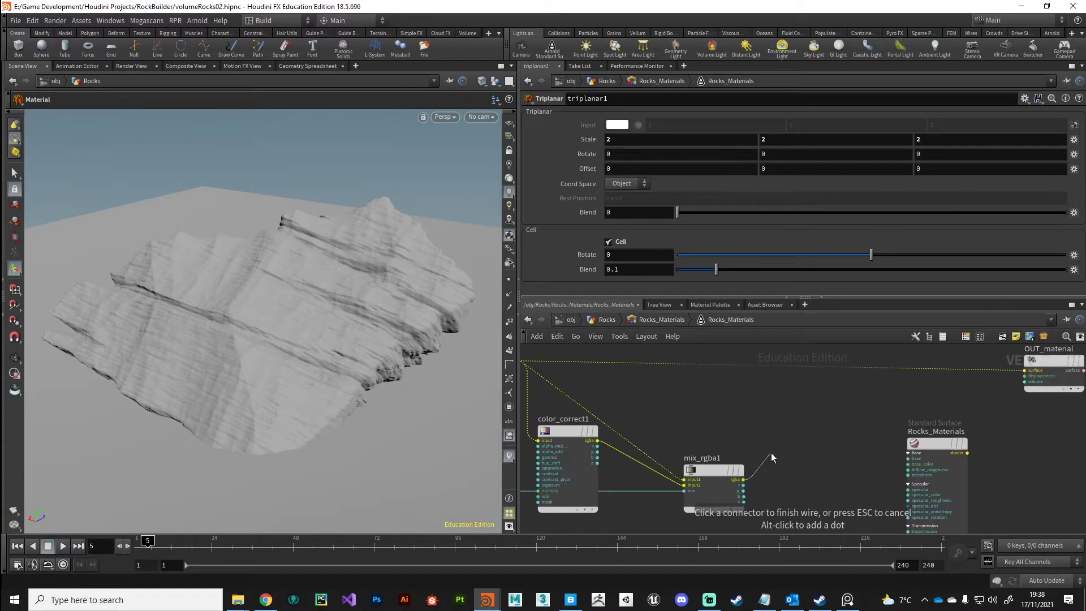
middle_drag(816, 410, 698, 460)
click(892, 421)
middle_drag(662, 427, 808, 396)
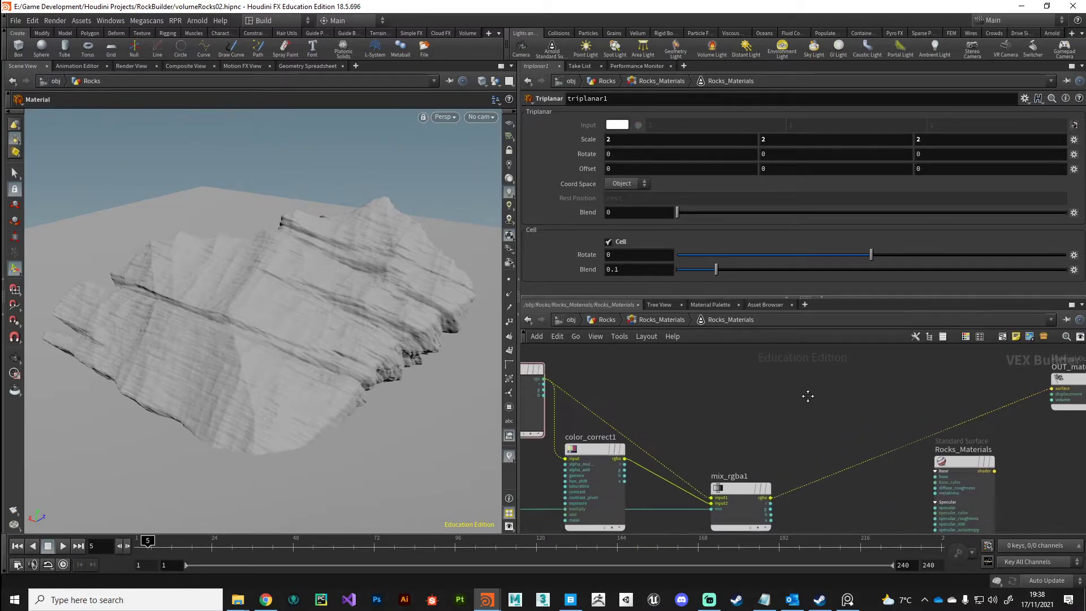
- Tidy the shader network by moving user_data_float1 directly beneath color_correct1
scroll(808, 396, down, 3)
click(658, 438)
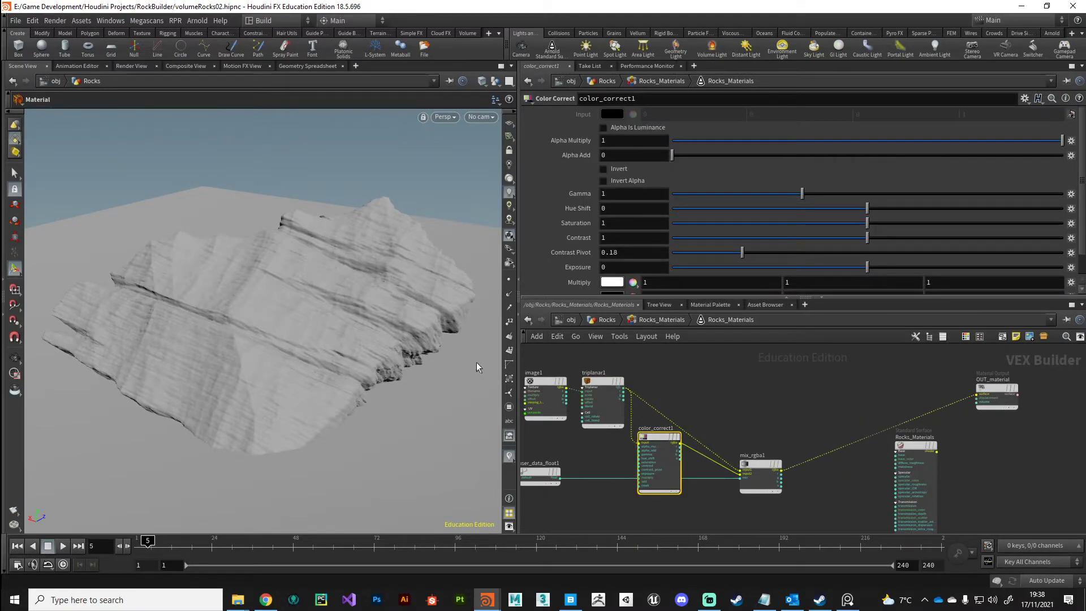
middle_drag(551, 457, 616, 443)
drag(607, 460, 723, 505)
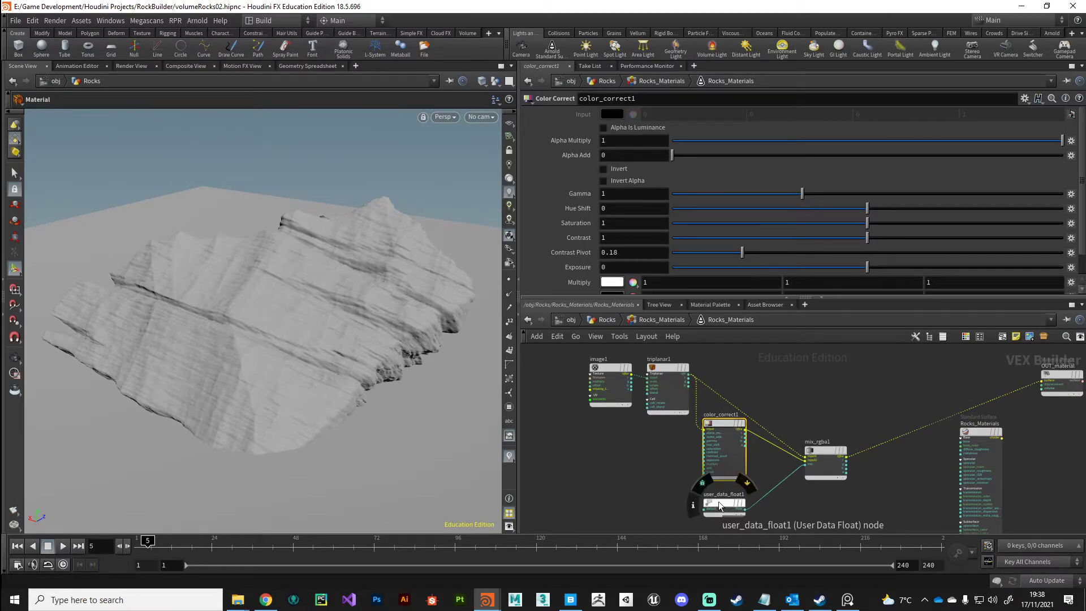
- Set color_correct1's gamma to 3 and start the Arnold render of the rock in the render view
click(134, 66)
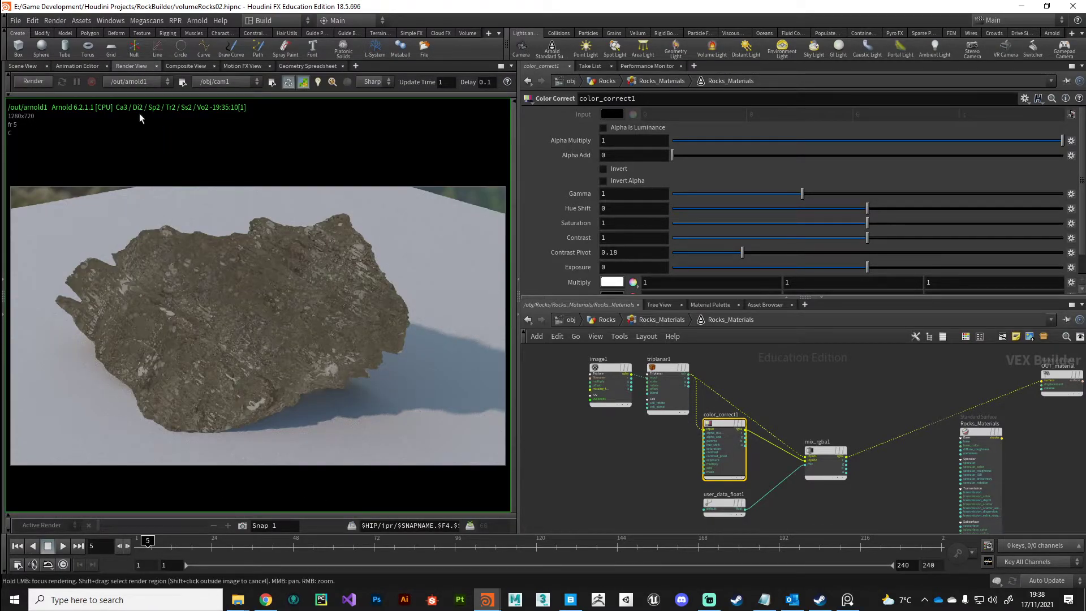
drag(720, 428, 718, 430)
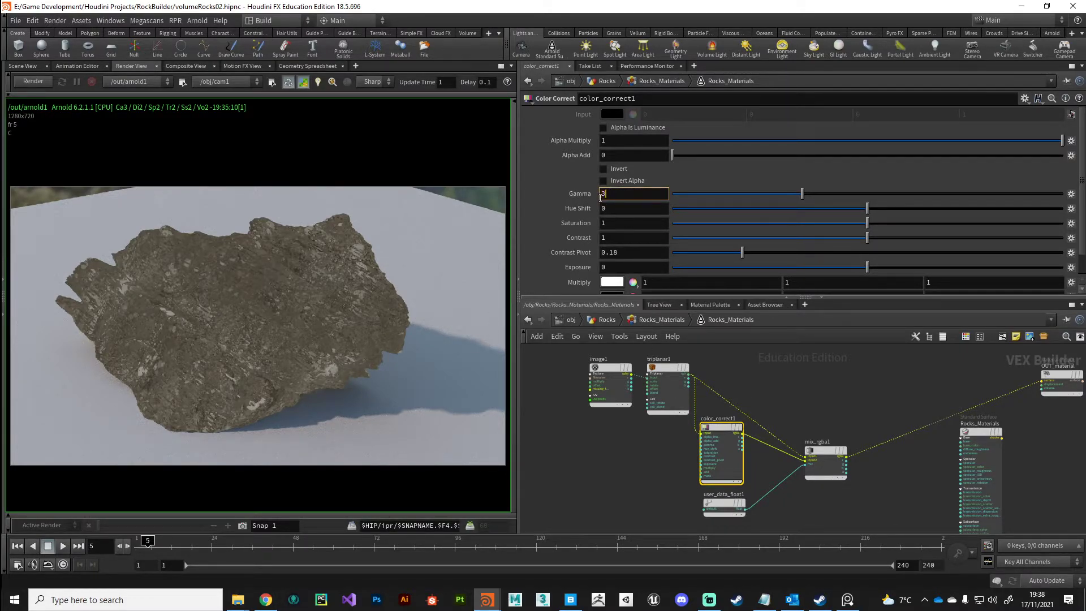
click(35, 82)
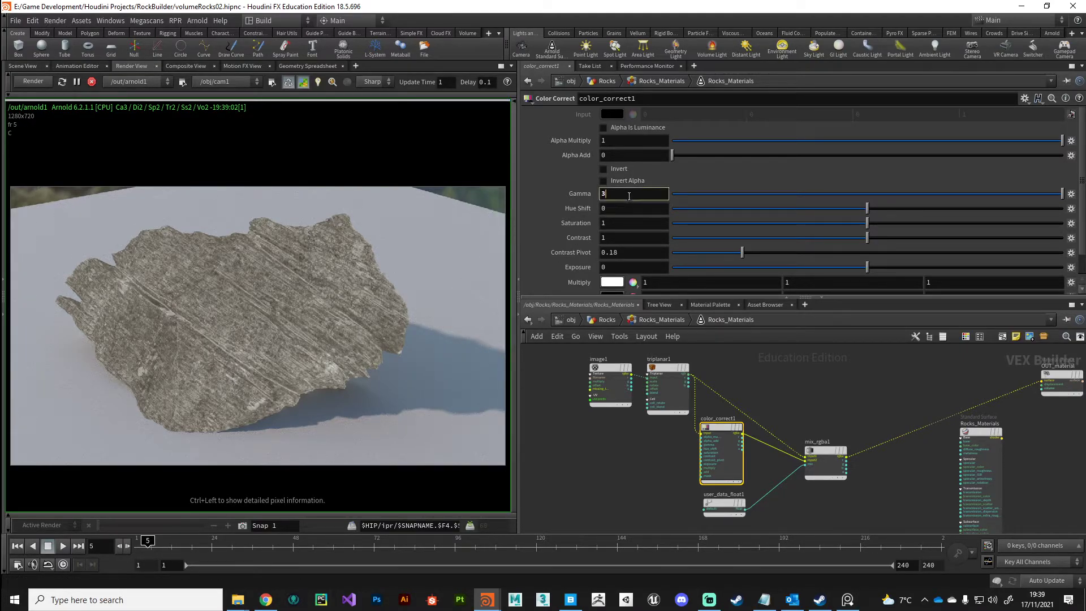
- Try lower gamma values on color_correct1, return gamma to 1 and set its contrast to 1.1
key(Return)
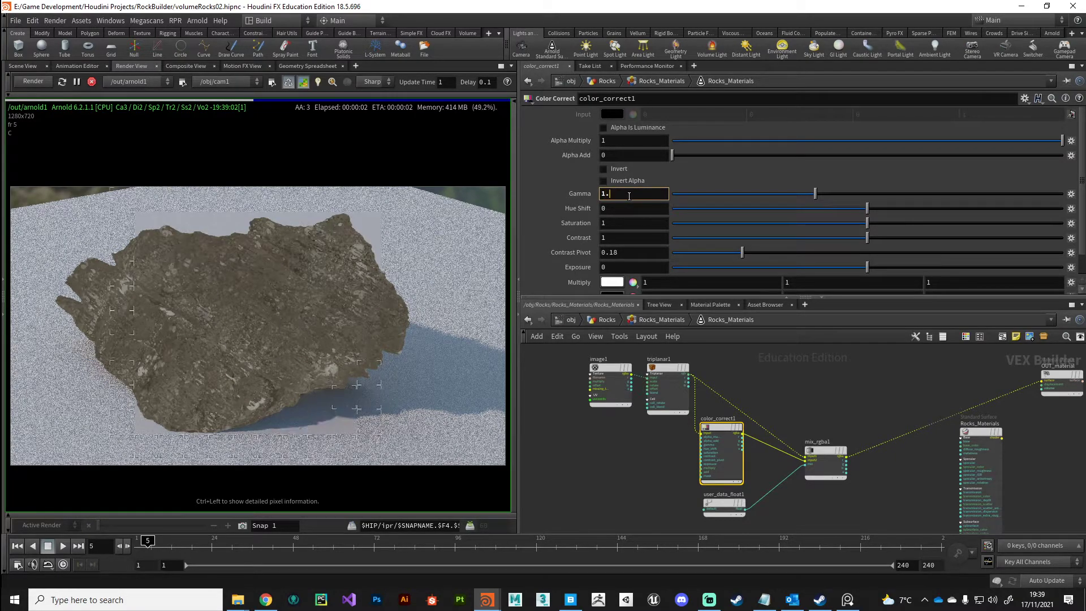
key(BackSpace)
key(Return)
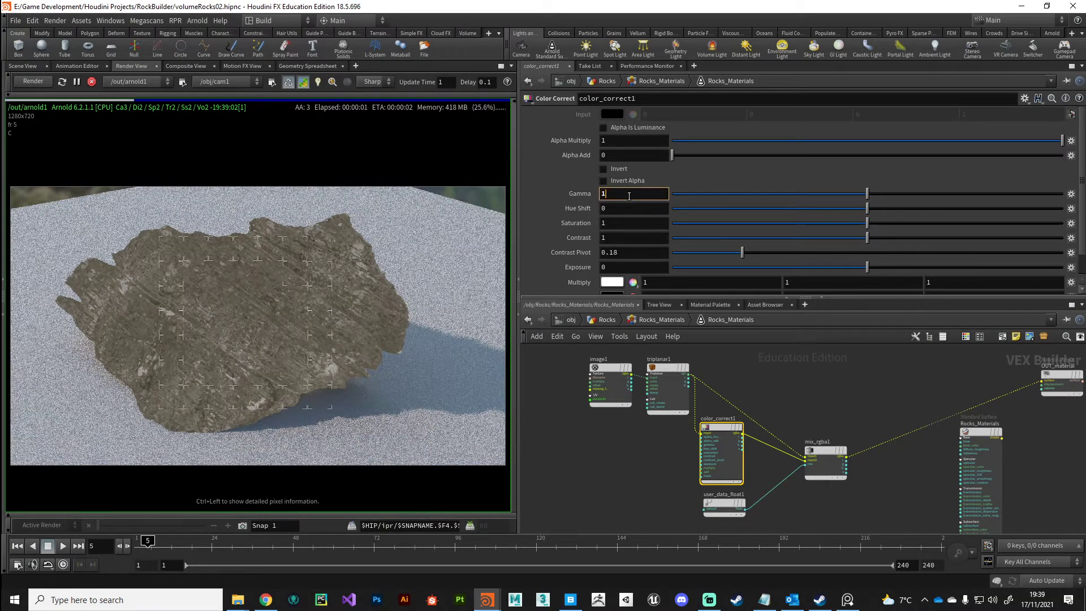
key(Return)
click(622, 240)
text(.1)
key(Return)
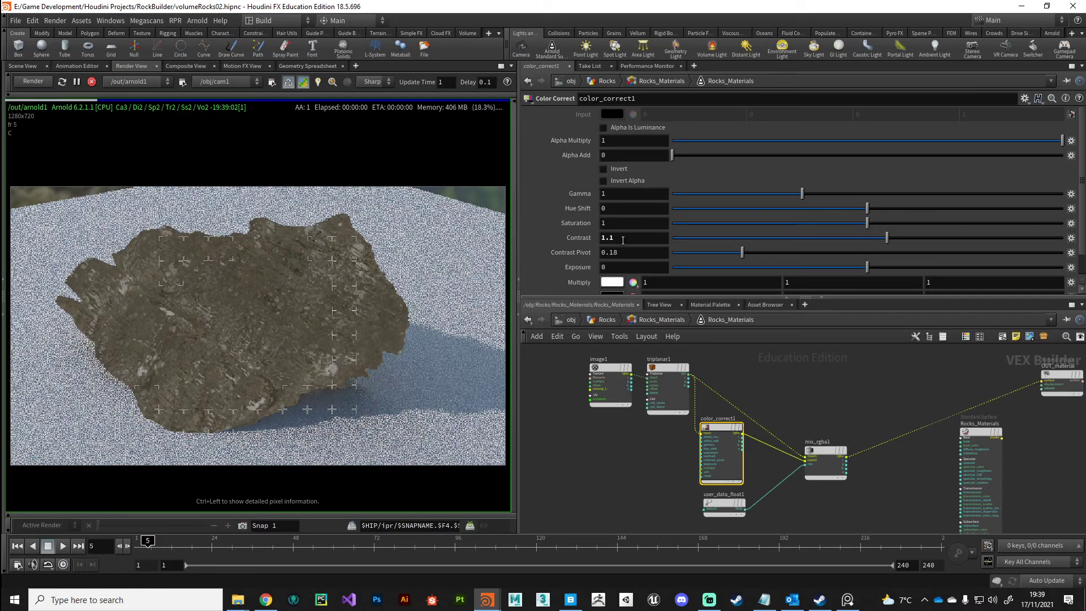
- Try a contrast of 2 on color_correct1 and undo it
text(2)
key(Return)
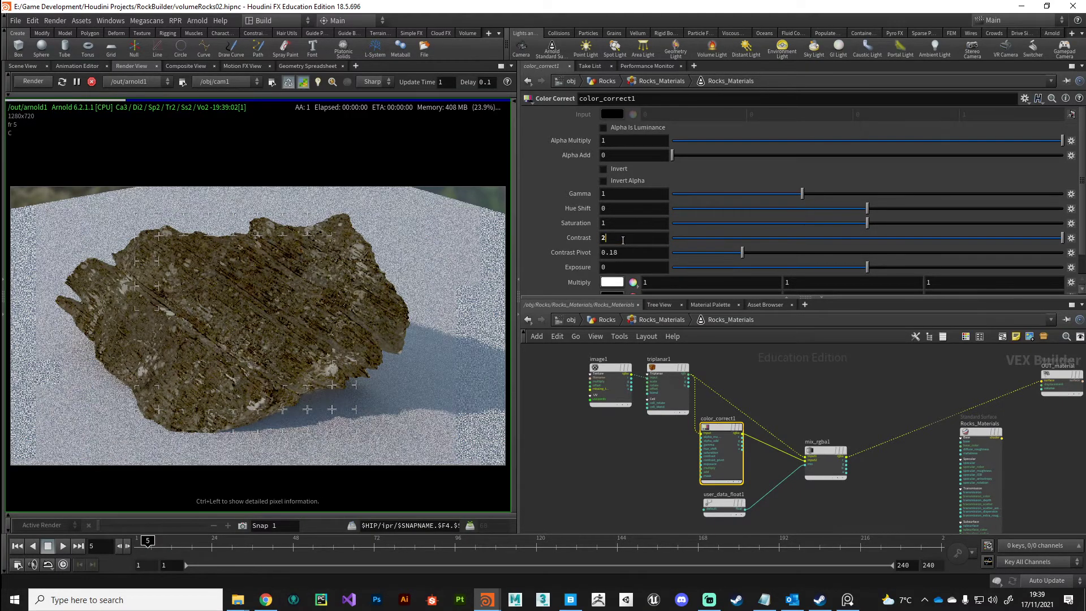
key(ctrl+z)
- Set color_correct1's gamma to 1.5 and inspect the rendered rock up close
click(611, 194)
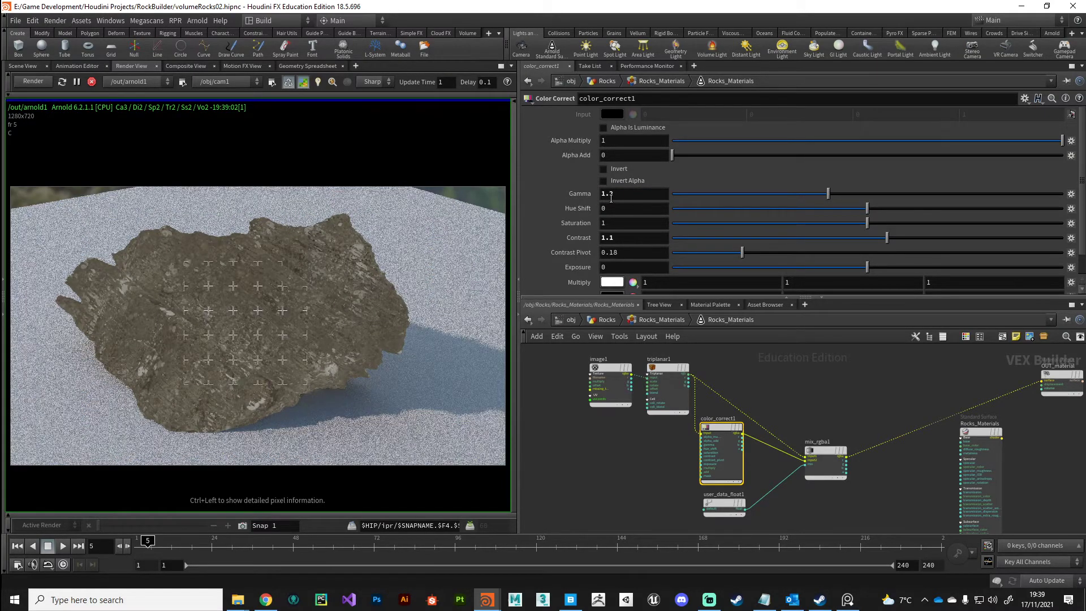
double_click(612, 196)
text(1.)
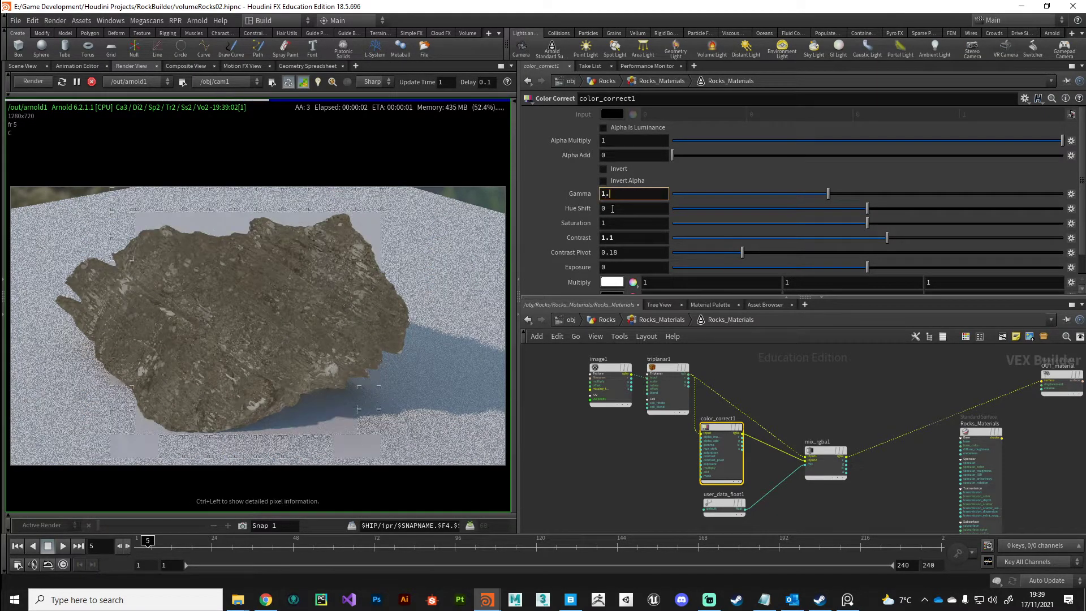
text(5)
key(Return)
scroll(235, 362, up, 3)
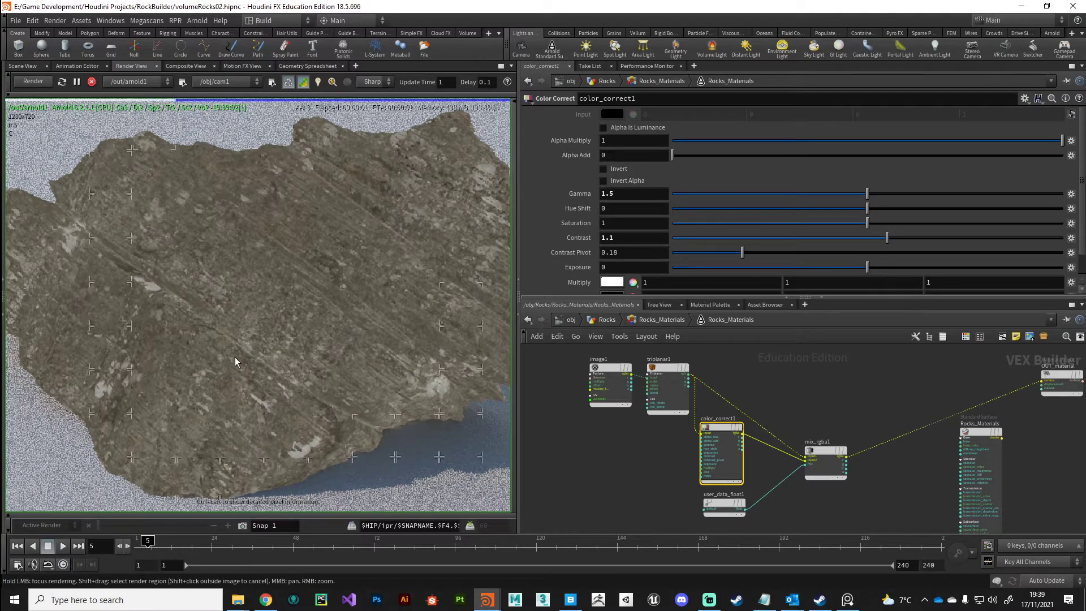
- Shift color_correct1 slightly in the network, reset its contrast to 1 and check the rock in the render
mouse_move(721, 430)
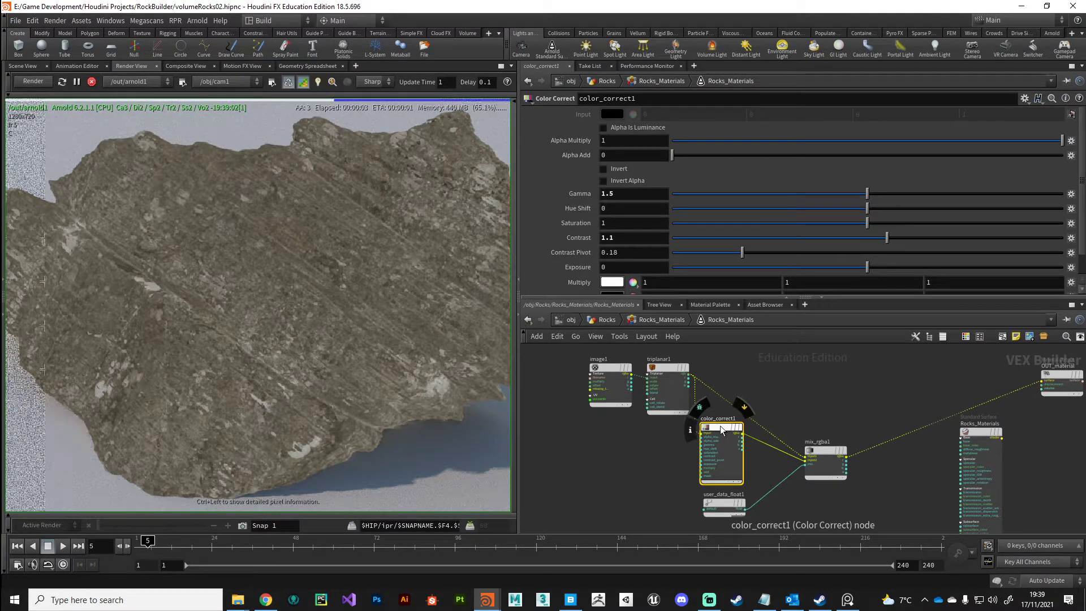
drag(722, 430, 714, 435)
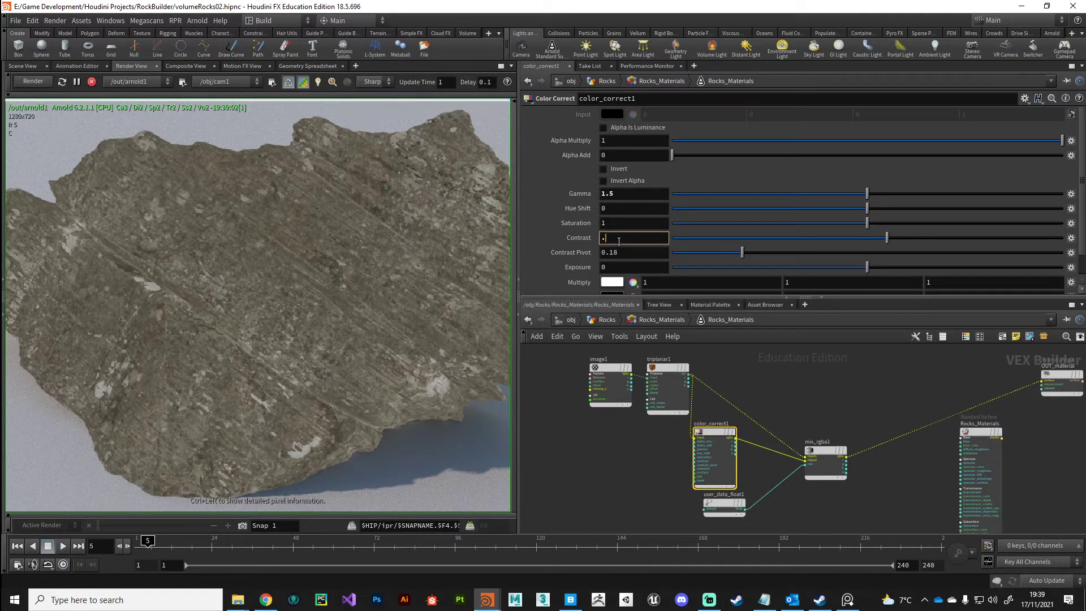
text(1)
key(Return)
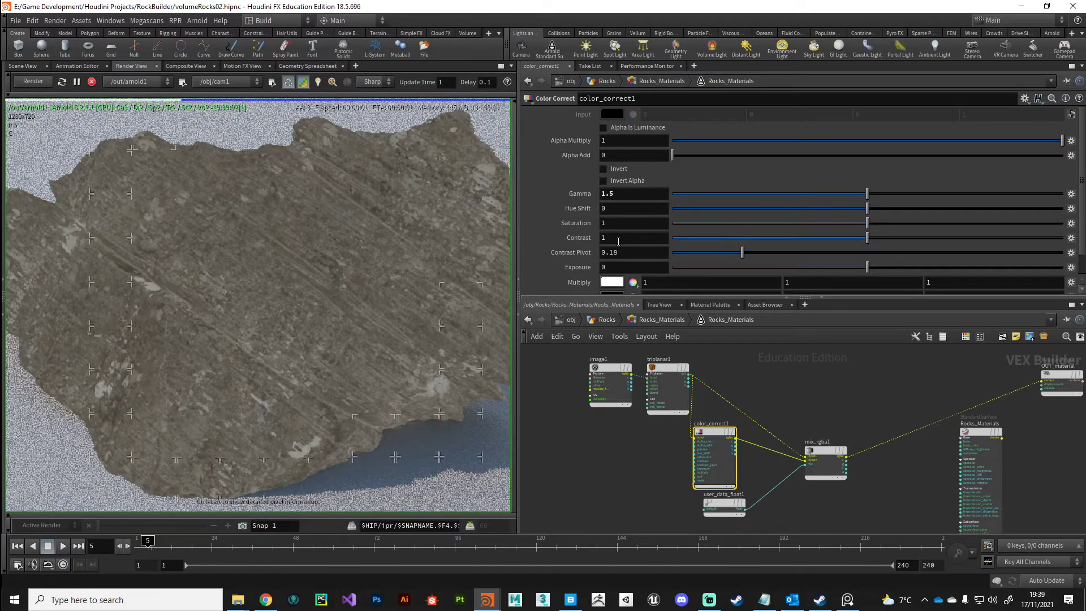
scroll(223, 296, down, 2)
scroll(237, 300, up, 2)
scroll(276, 311, down, 2)
scroll(261, 319, up, 1)
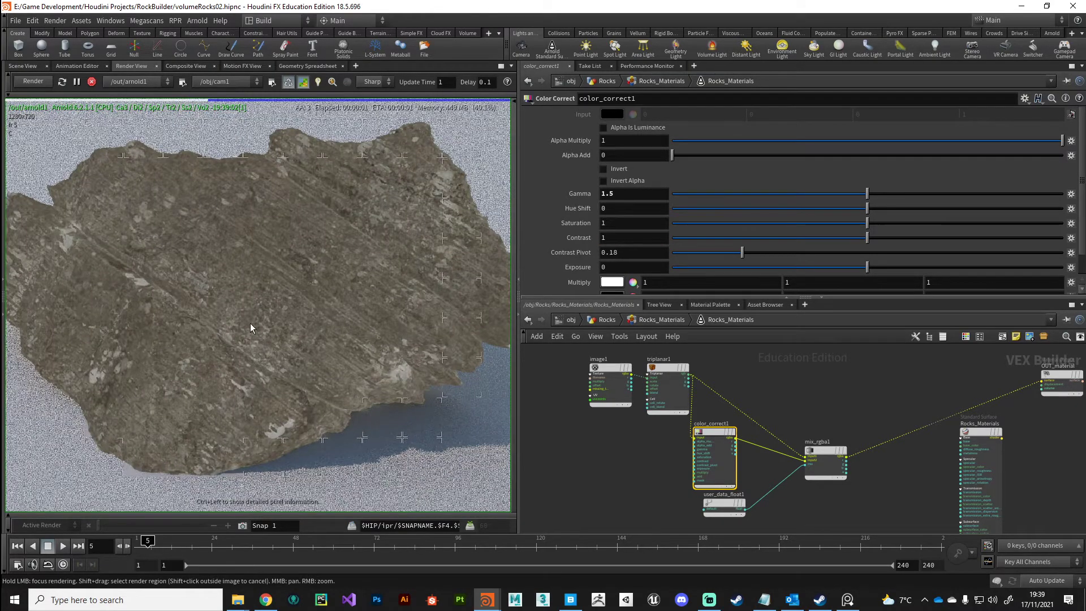
- Compare gamma values of 2 and 1 on color_correct1, returning the gamma to 1.5
click(632, 193)
text(2)
key(Return)
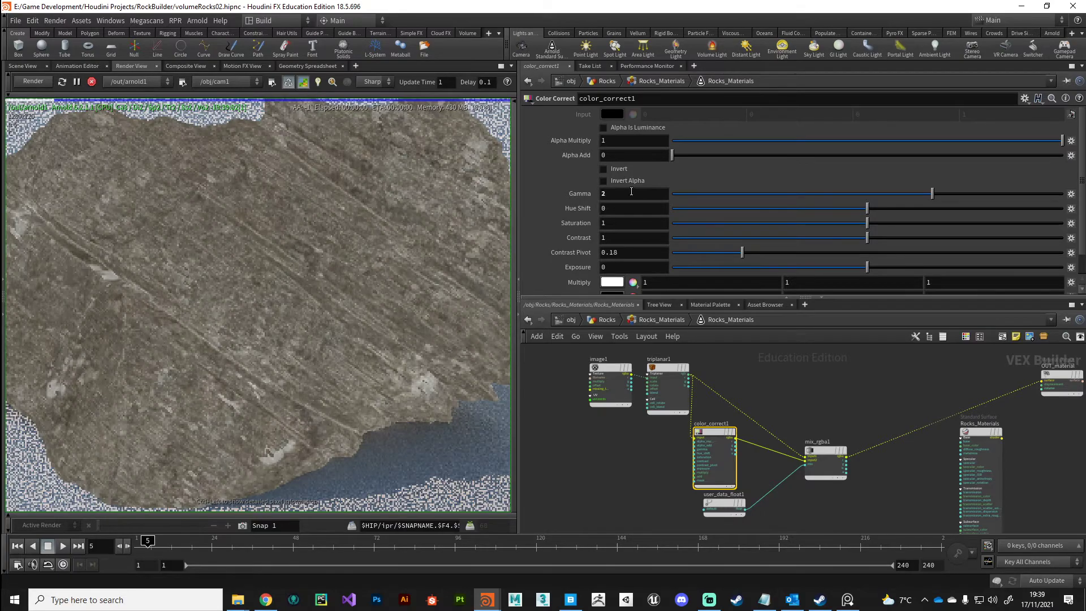
click(614, 196)
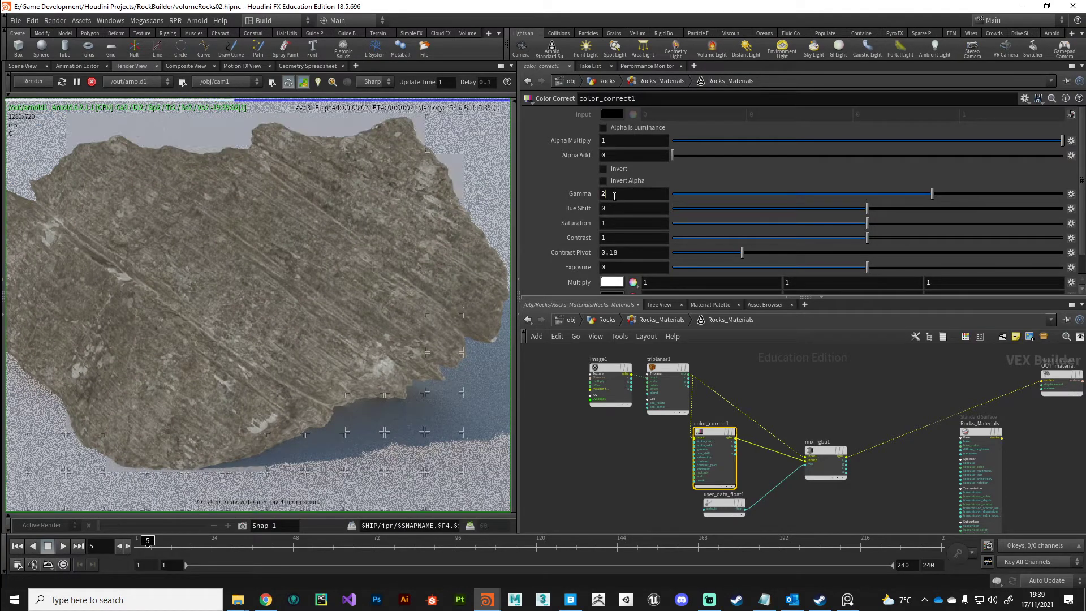
text(1)
key(Return)
double_click(613, 196)
text(1)
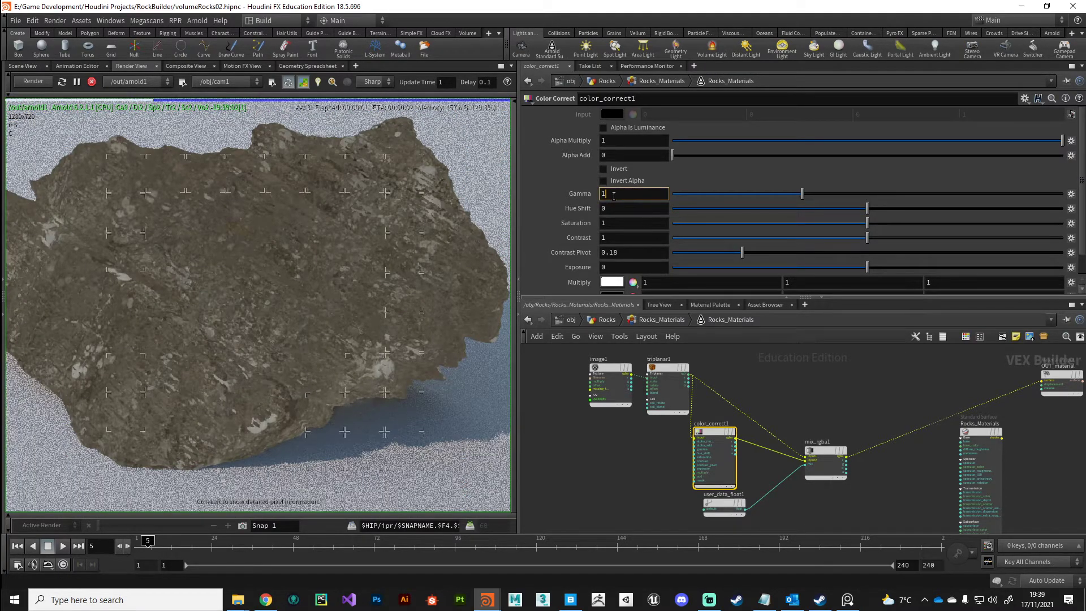
text(.5)
key(Return)
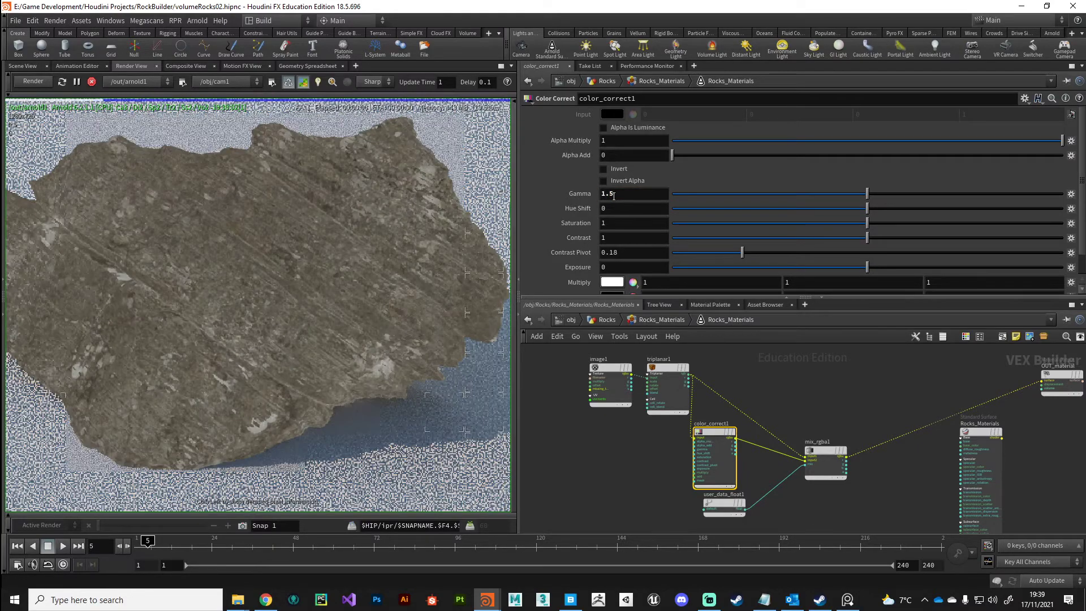
- Swap mix_rgba1's colour sources so color_correct1 feeds input1 and triplanar1's output feeds input2
scroll(238, 372, down, 3)
scroll(758, 473, up, 5)
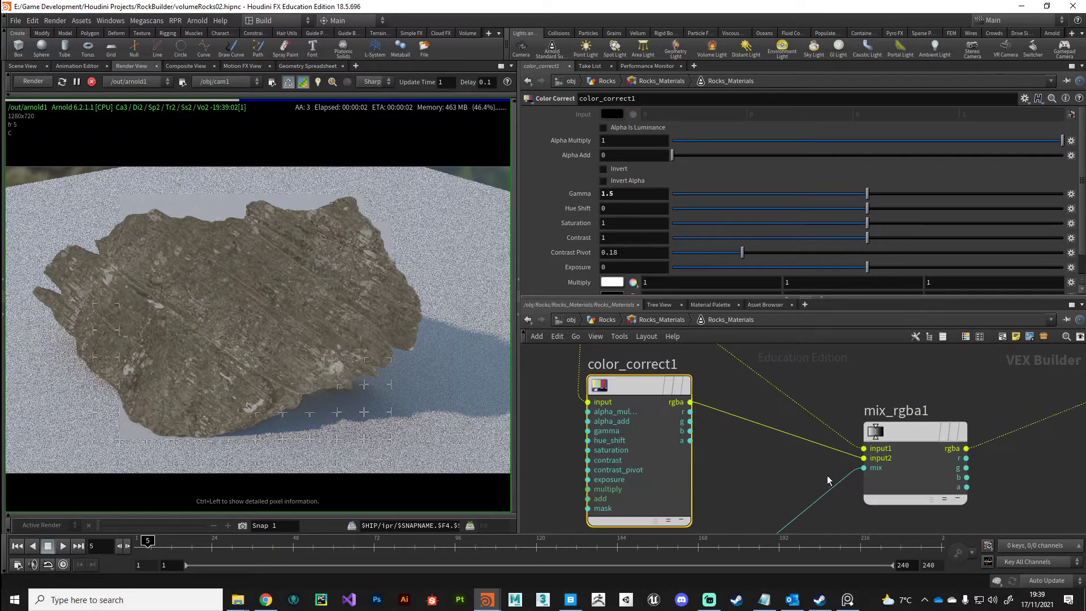
drag(797, 453, 804, 445)
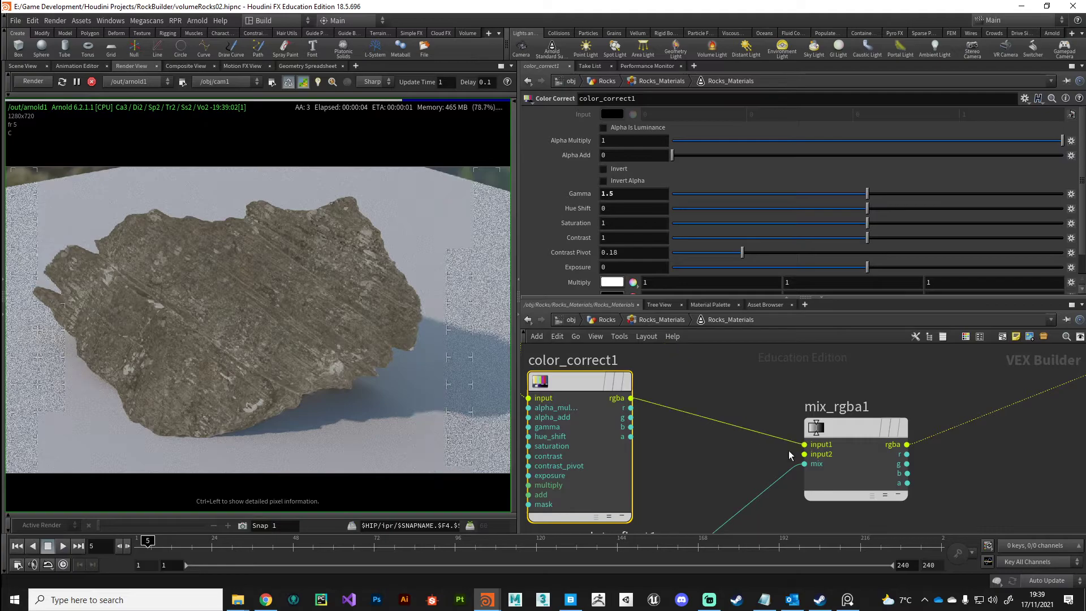
middle_drag(658, 416, 677, 456)
scroll(677, 456, down, 2)
middle_drag(710, 345, 677, 375)
click(589, 374)
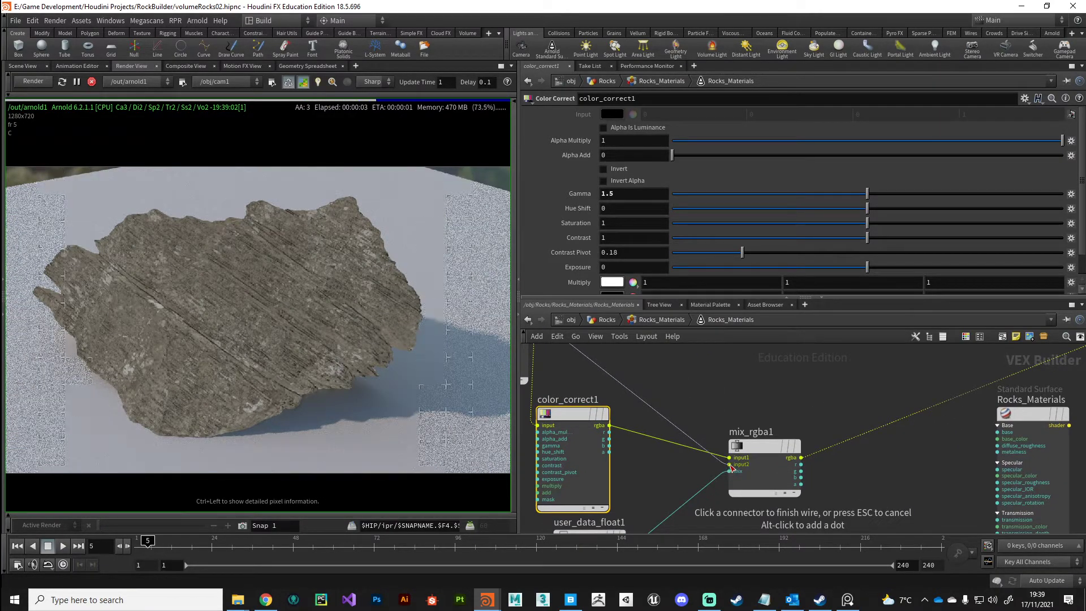
click(730, 464)
- Set color_correct1's saturation to 2 and inspect the rock's colour in the render
double_click(623, 223)
text(2)
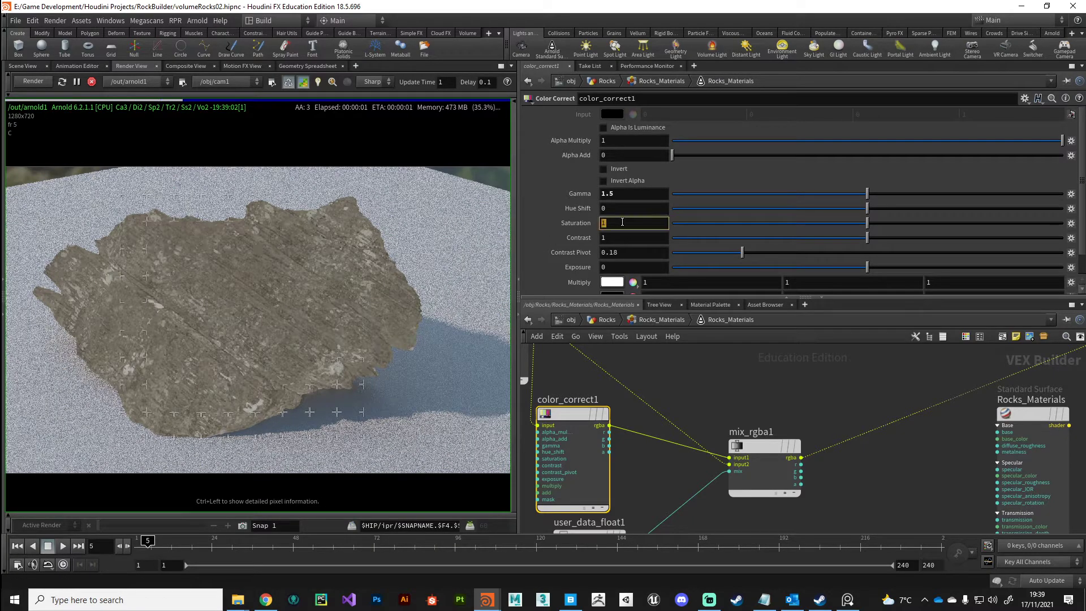
key(Return)
scroll(283, 286, up, 3)
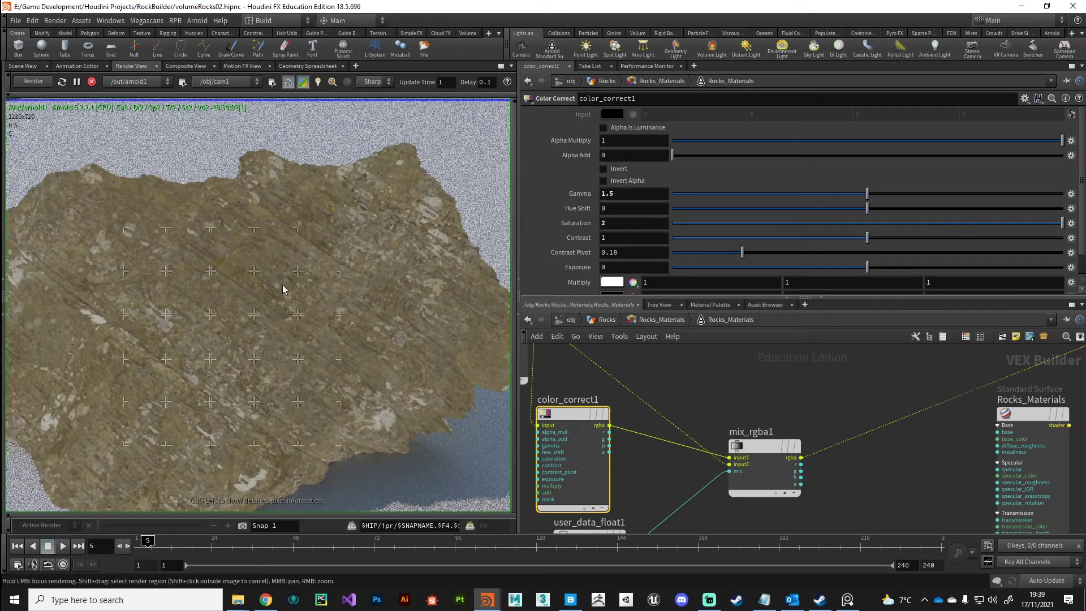
- Set color_correct1's gamma to 2 and try a higher contrast before returning the contrast to 1
click(613, 198)
text(2)
key(Return)
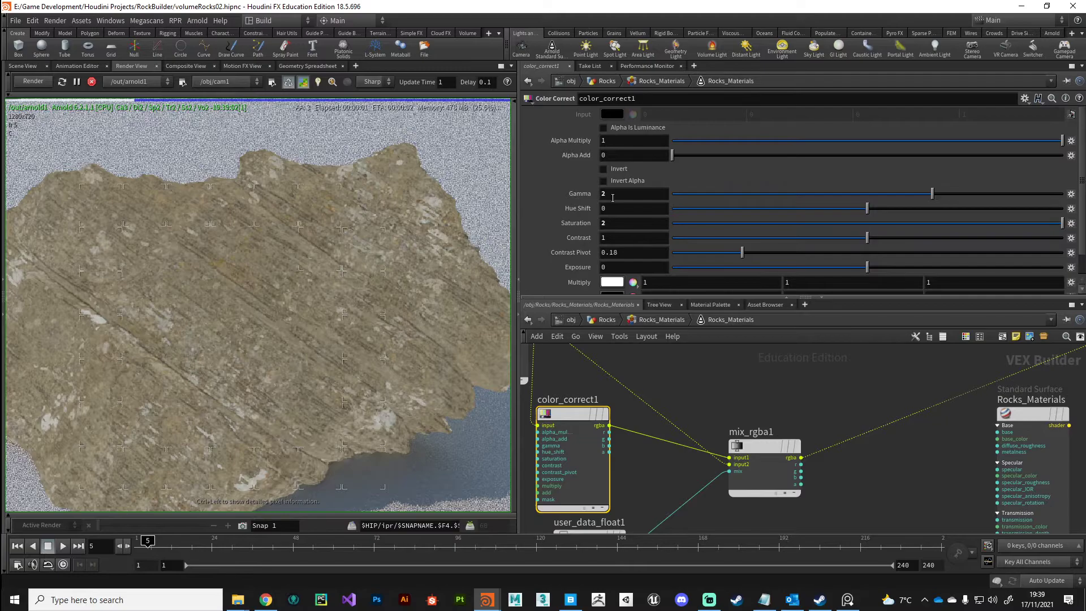
text(1.5)
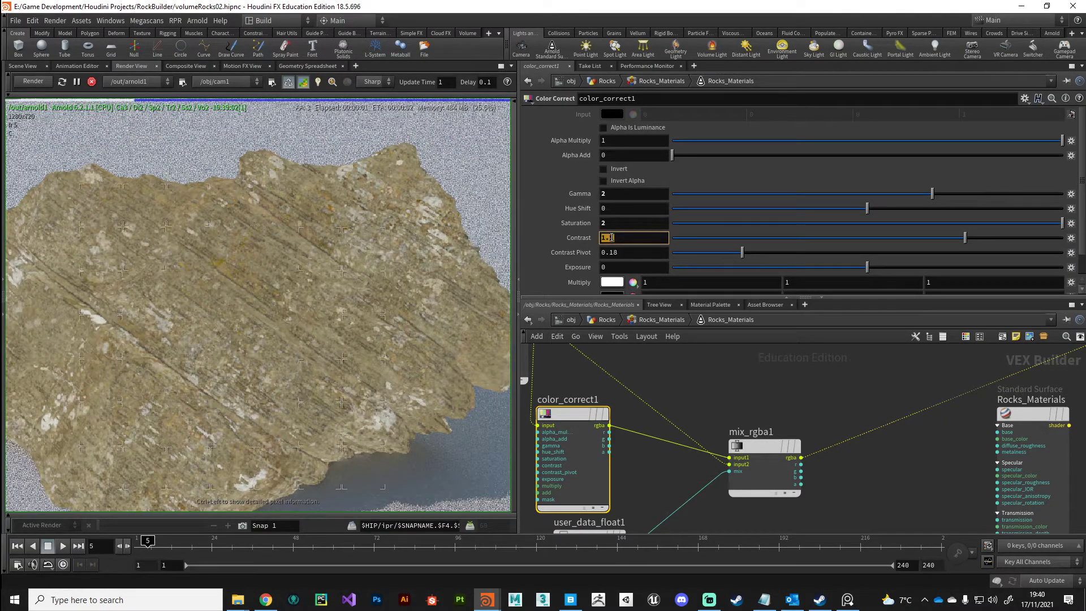
key(Return)
- Reverse the mix_rgba1 wiring so color_correct1 feeds input2 and triplanar1's output feeds input1
scroll(725, 458, up, 3)
drag(724, 458, 731, 471)
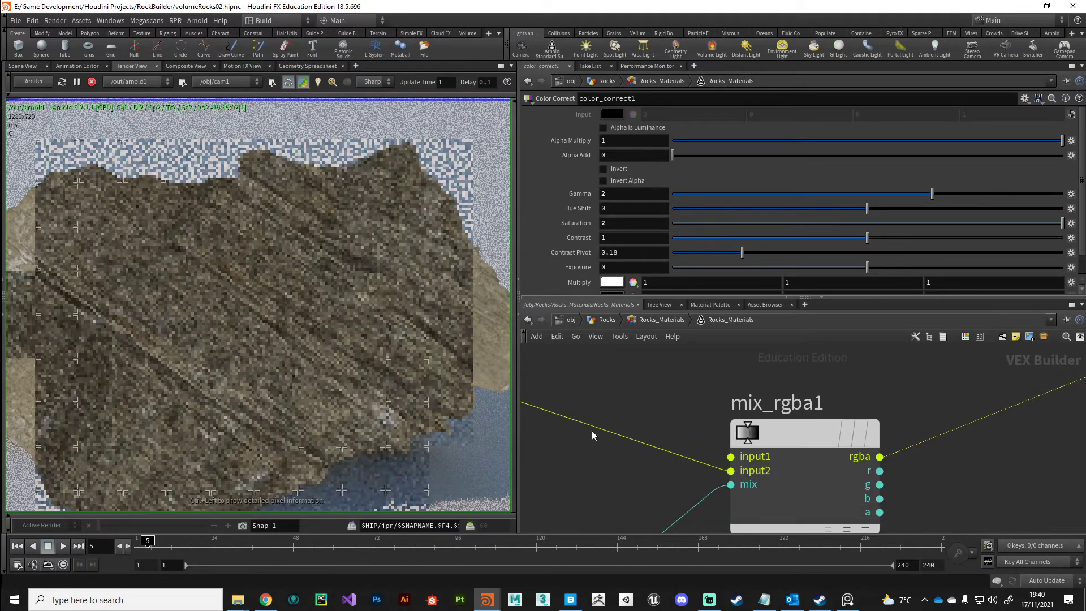
scroll(566, 396, down, 3)
middle_drag(566, 396, 662, 437)
middle_drag(614, 408, 649, 454)
scroll(649, 454, down, 2)
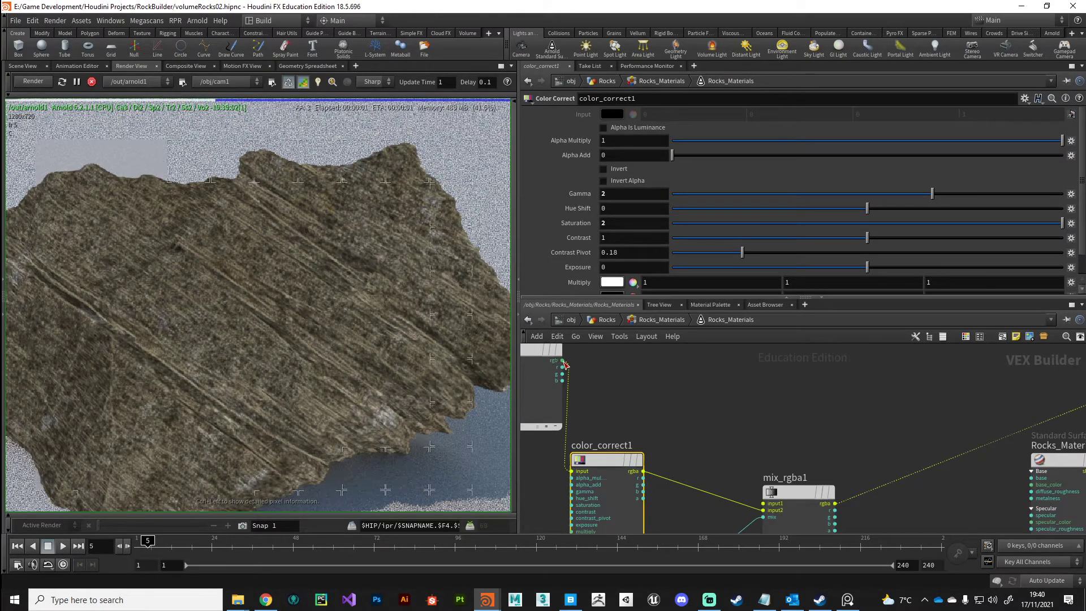
click(563, 362)
click(763, 503)
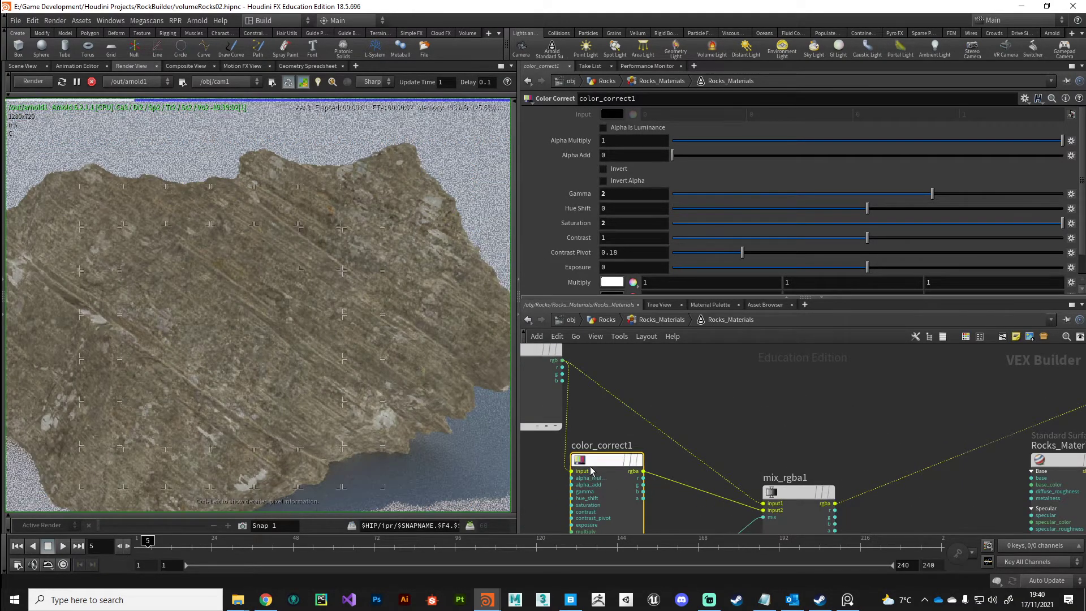
- Try a saturation of 1 on color_correct1 and return it to 2
double_click(616, 196)
double_click(619, 227)
text(1)
key(Return)
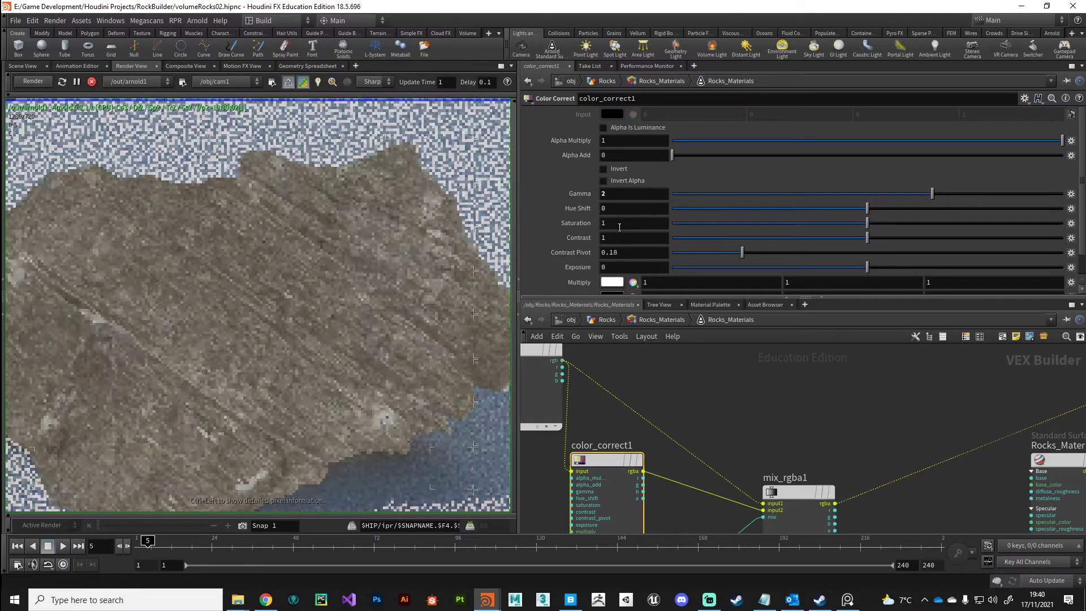
click(620, 226)
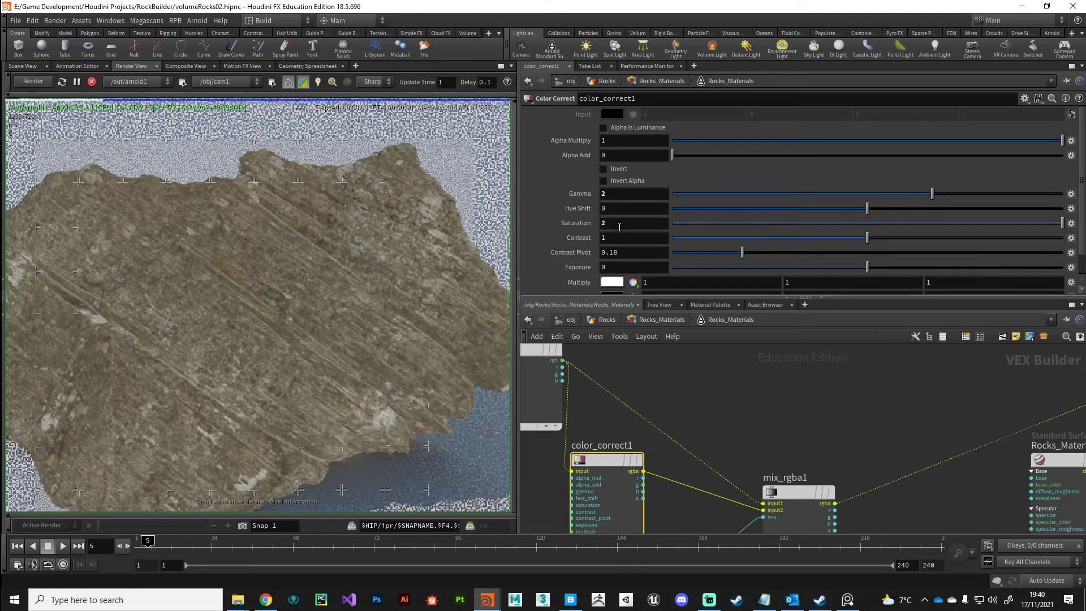
- Try a gamma of 0.8 on color_correct1, settle on 1.5 and view the whole rock
click(618, 196)
text(1)
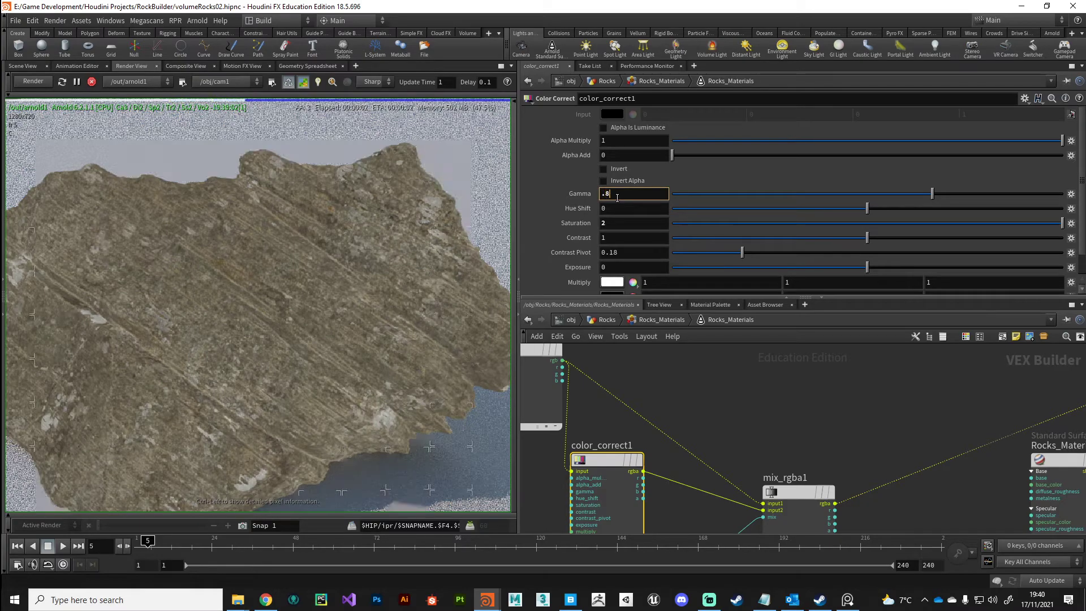
key(Return)
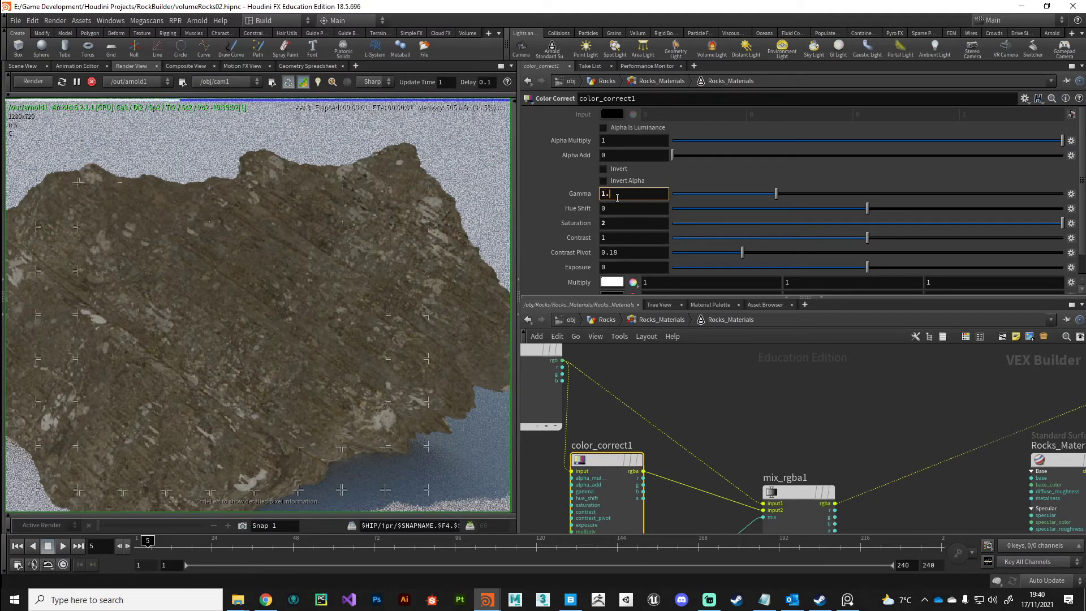
text(.5)
key(Return)
scroll(327, 393, down, 2)
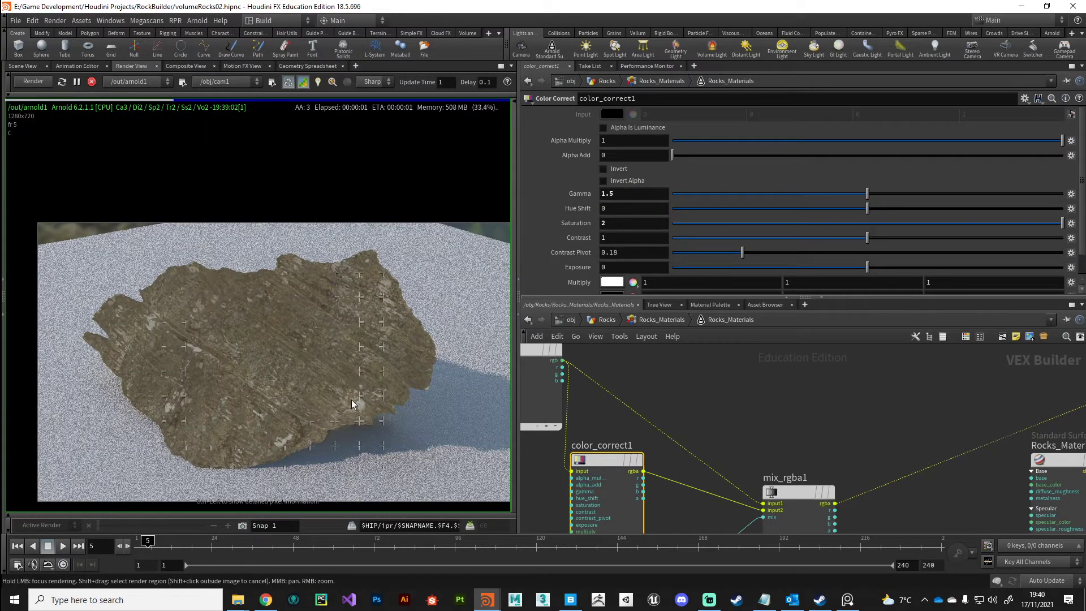
- Insert a Ramp Float node on the wire between user_data_float1 and mix_rgba1's mix input
middle_drag(669, 491, 686, 372)
drag(640, 470, 564, 484)
scroll(220, 349, up, 2)
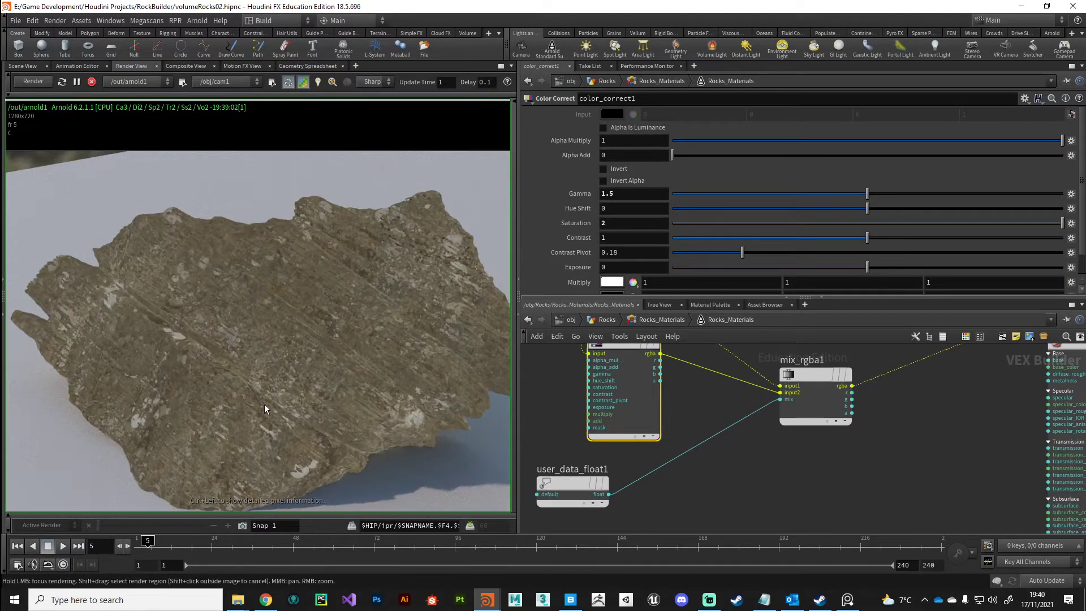
key(Tab)
text(ramp)
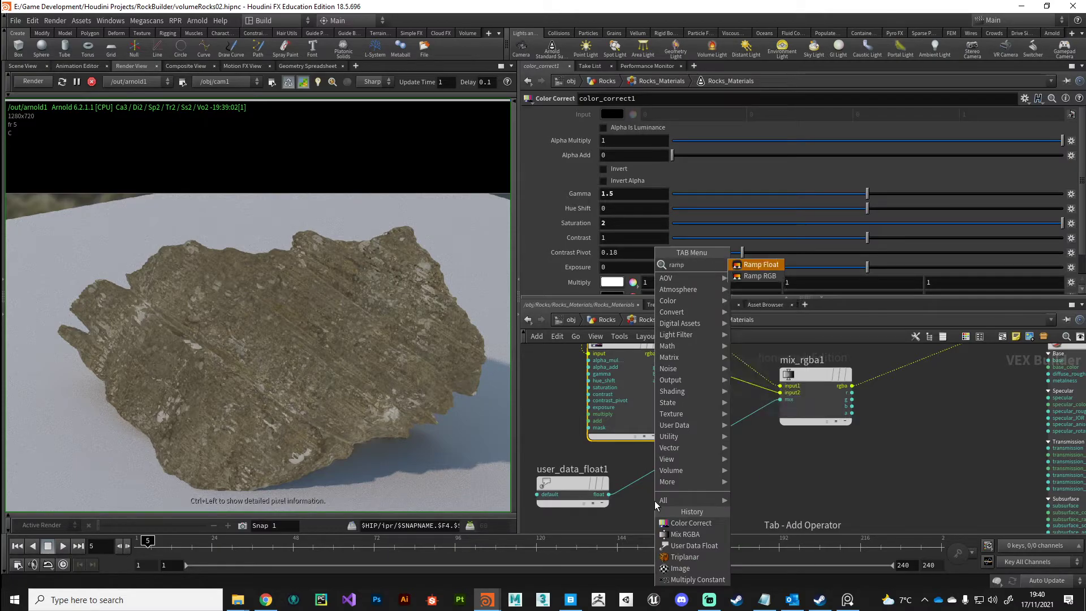
key(Return)
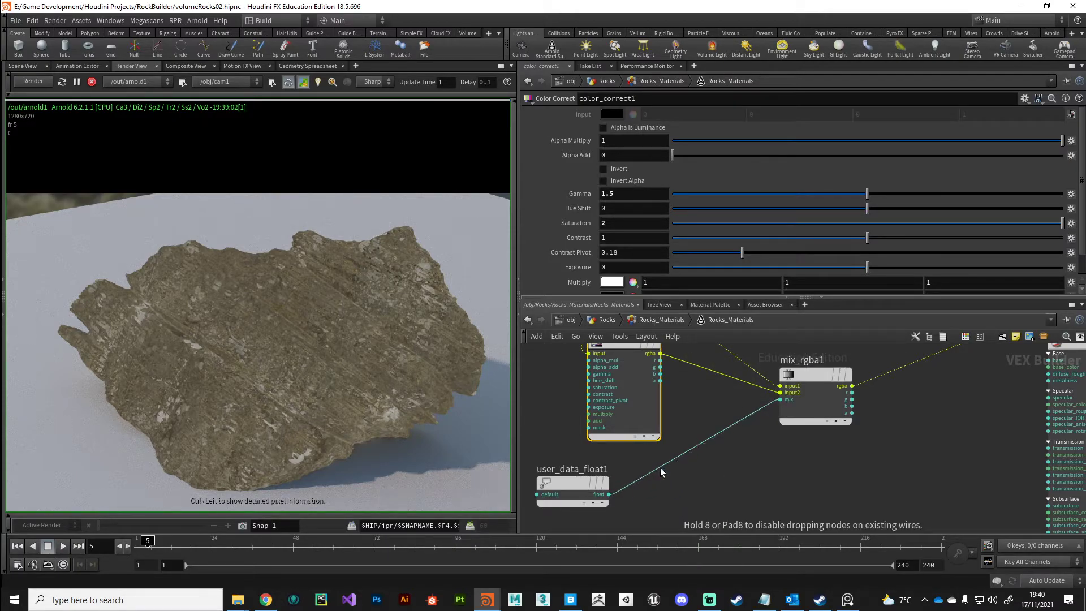
click(690, 481)
drag(690, 478, 676, 478)
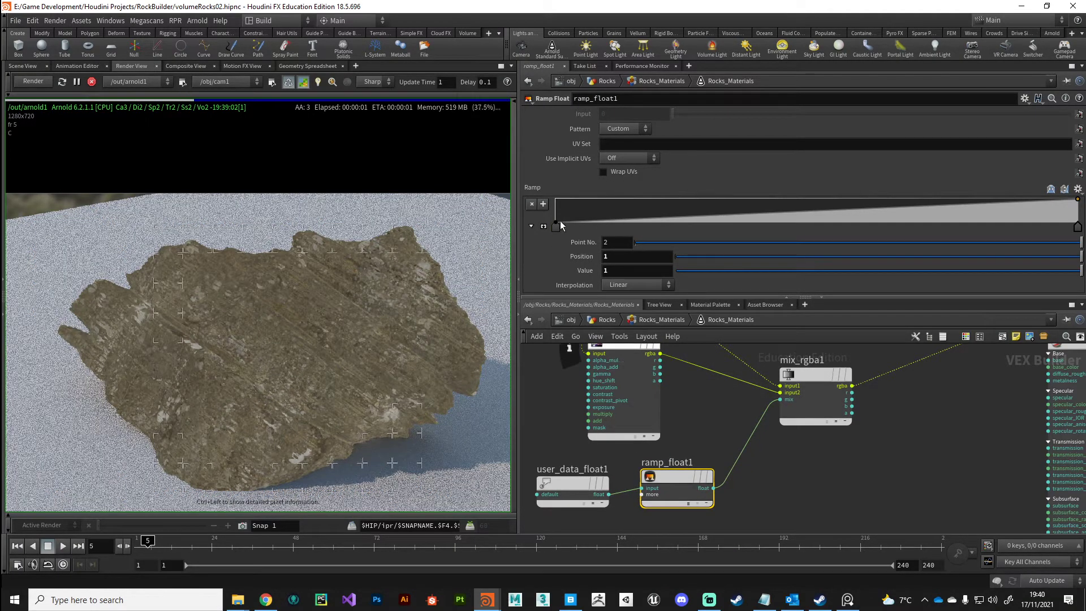
- Reshape ramp_float1 into a steep transition by pulling its zero point inward and placing a value-1 point at about 0.148
drag(556, 230, 633, 199)
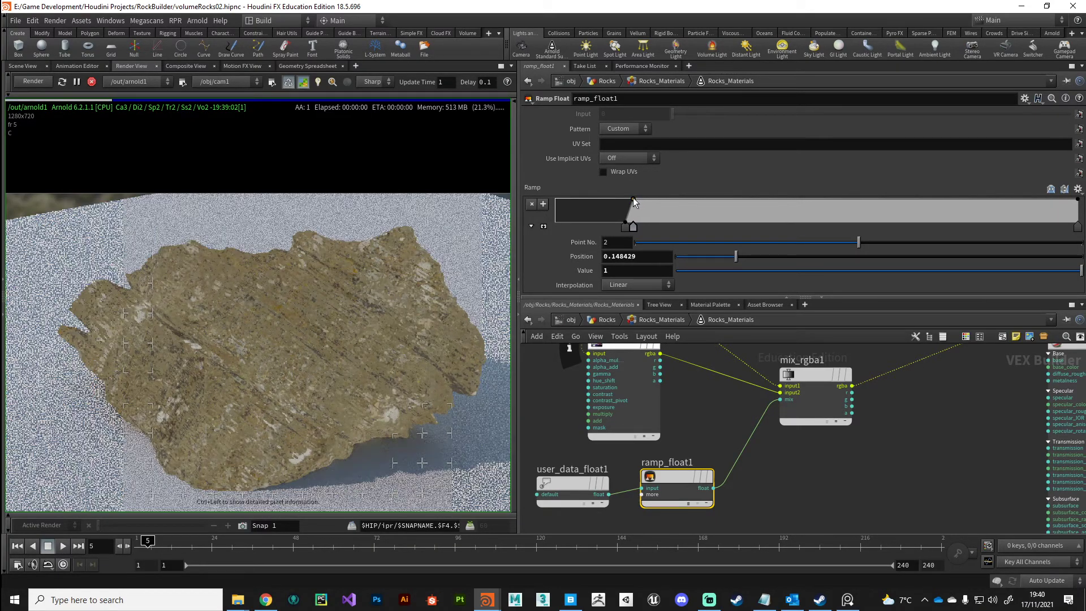
scroll(271, 385, up, 3)
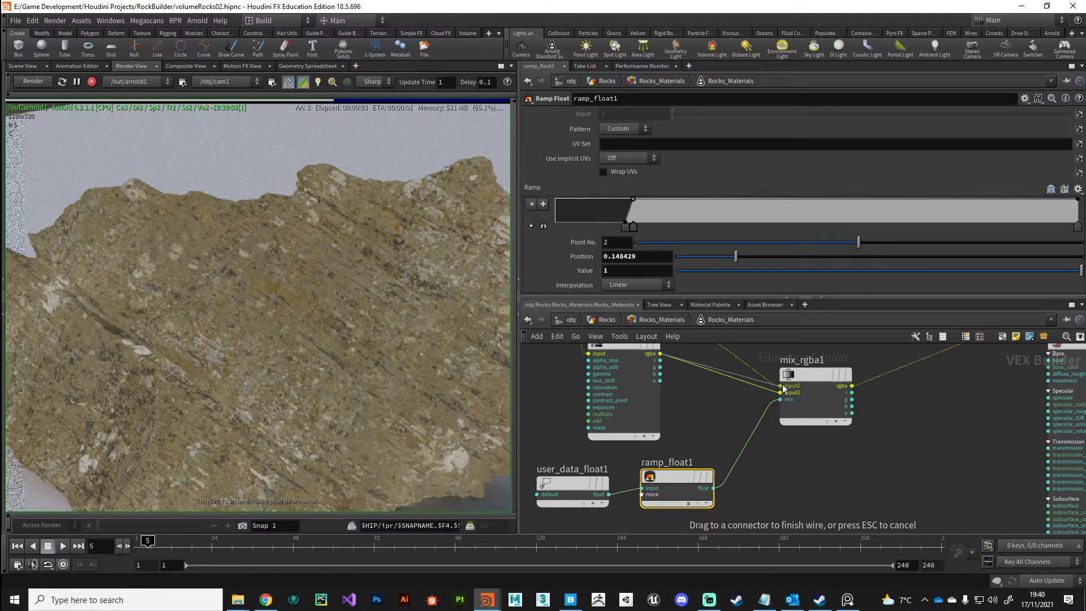
- Rewire mix_rgba1 with color_correct1 in input1 and triplanar1's output in input2, inverting the curvature blend
scroll(694, 386, down, 3)
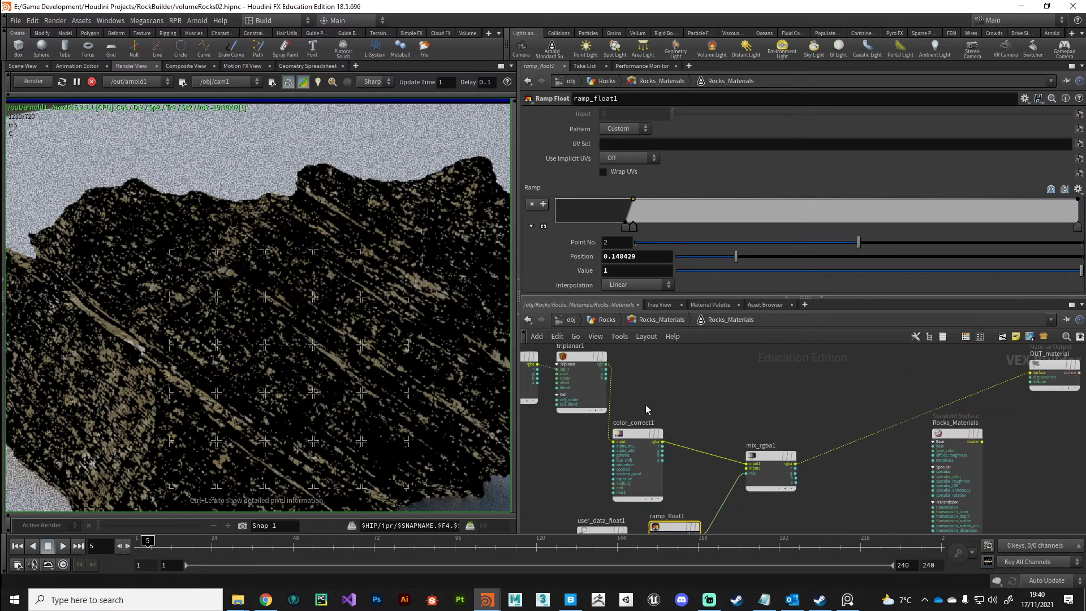
click(606, 365)
click(748, 468)
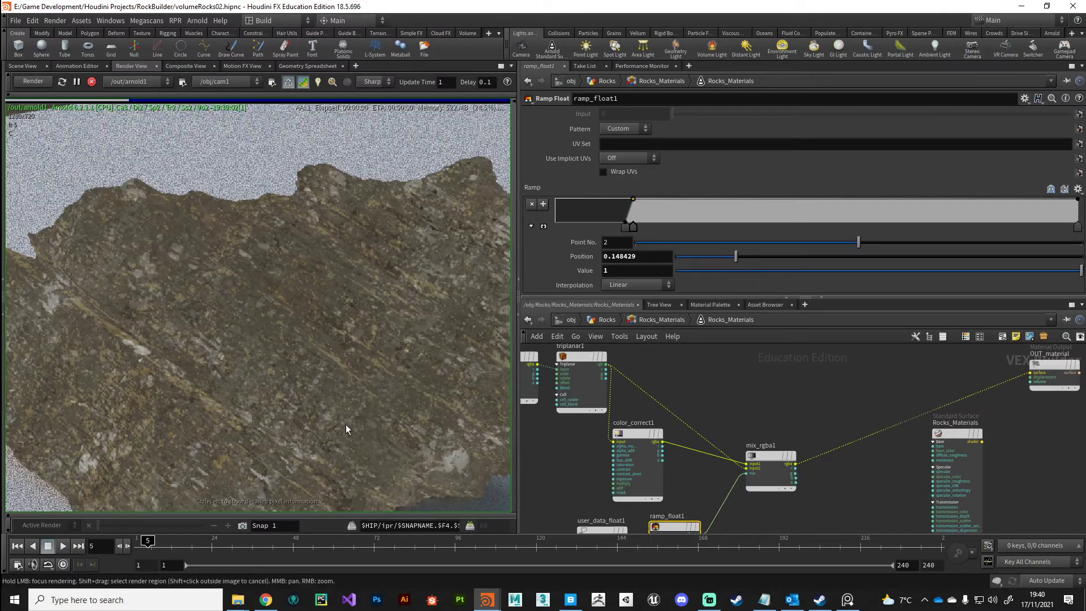
- Try shifting ramp_float1's steep transition further along, with the zero point at about 0.264 and the value-1 point just after it
scroll(321, 404, up, 4)
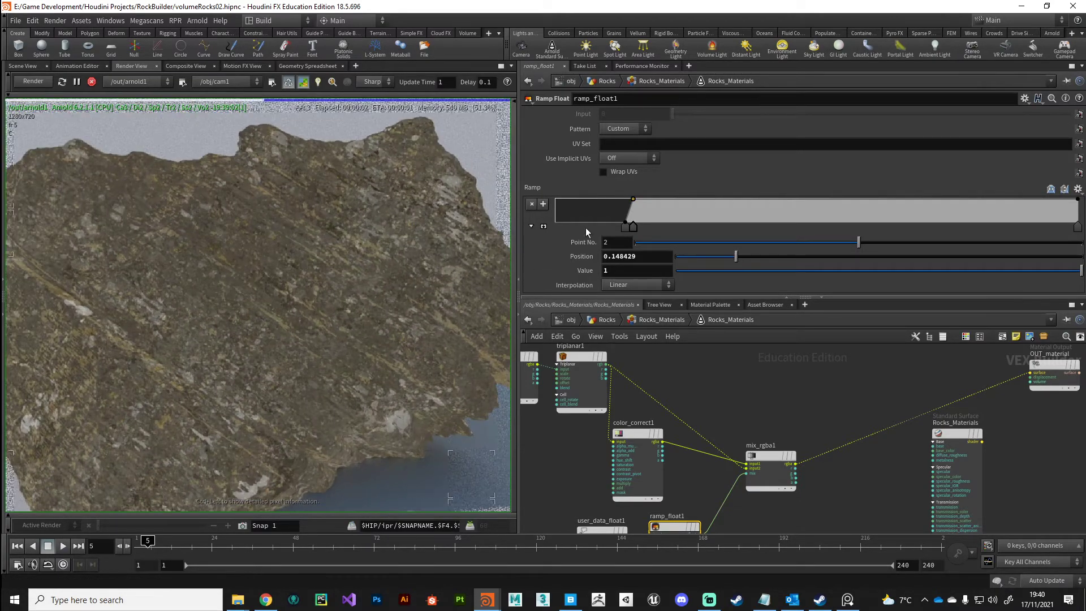
drag(745, 217, 717, 209)
drag(625, 227, 694, 234)
scroll(209, 386, down, 4)
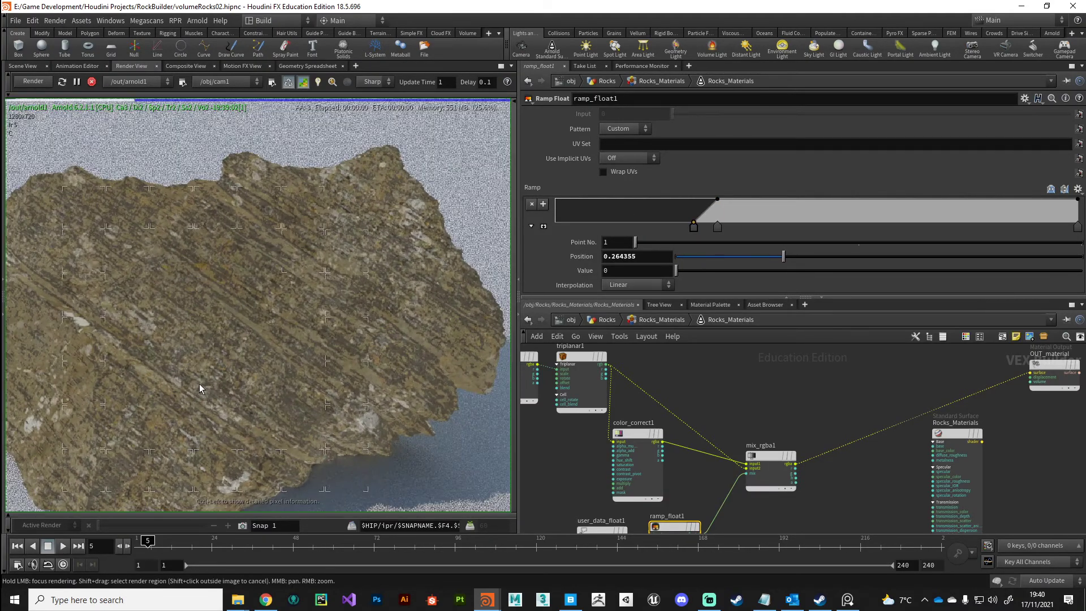
scroll(140, 365, up, 2)
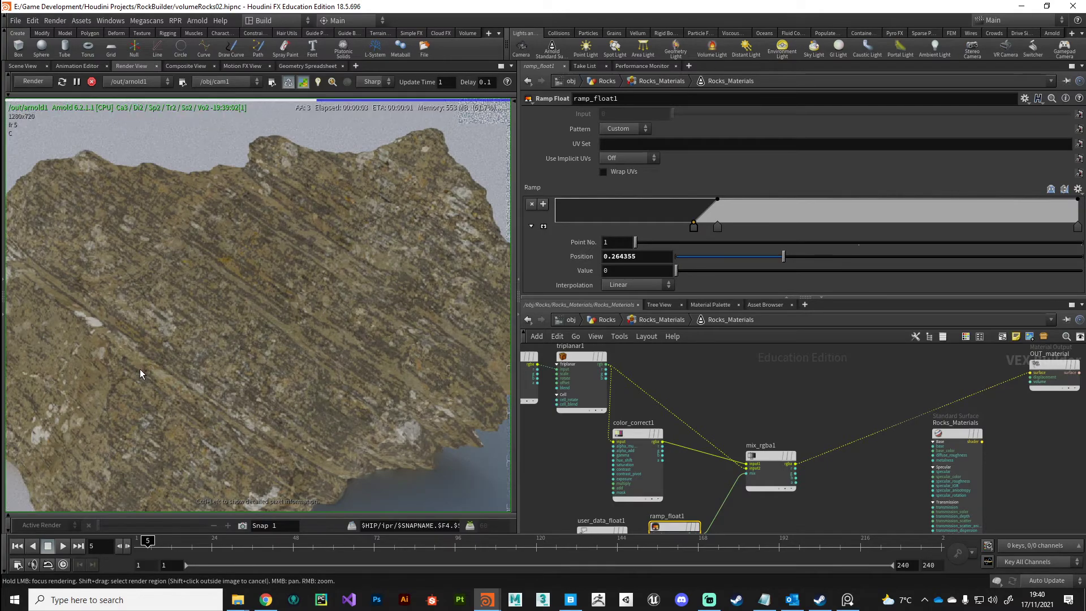
scroll(140, 369, up, 2)
- Widen ramp_float1 into a gradual blend, with the value-1 point at about 0.635 and the zero point replaced by one at position 0
drag(722, 228, 888, 228)
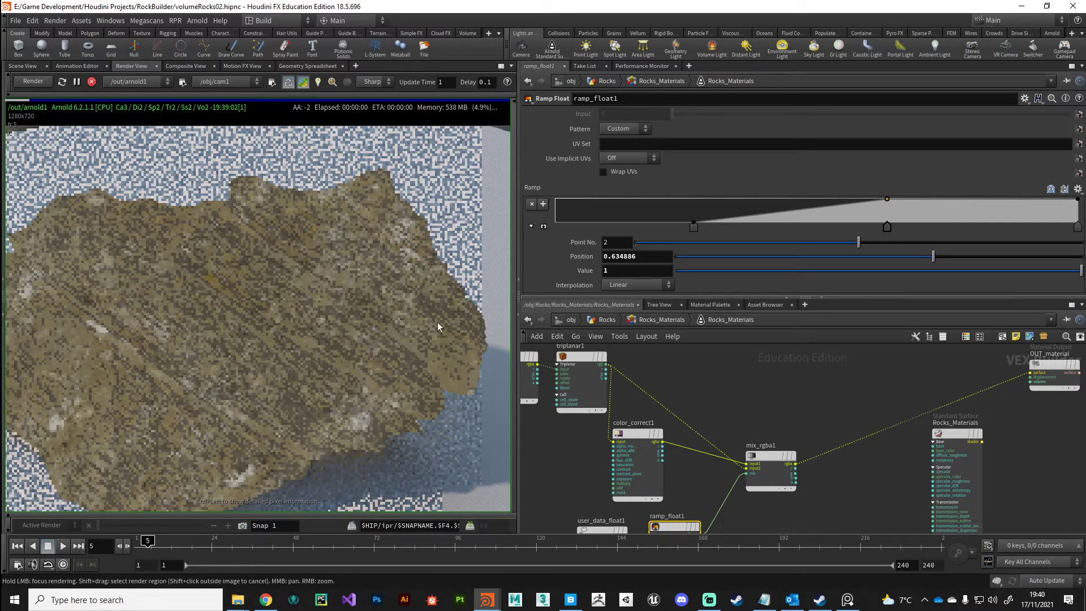
drag(700, 228, 647, 304)
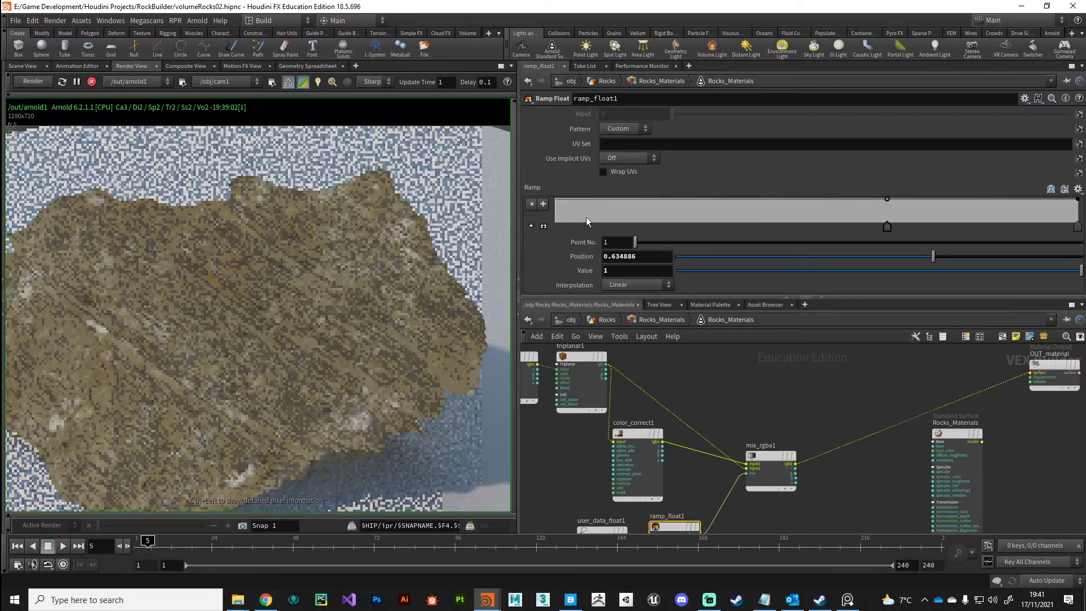
drag(587, 215, 565, 227)
- Reposition user_data_float1 and ramp_float1 together so they sit neatly beneath color_correct1 in the material network
middle_drag(608, 498, 628, 397)
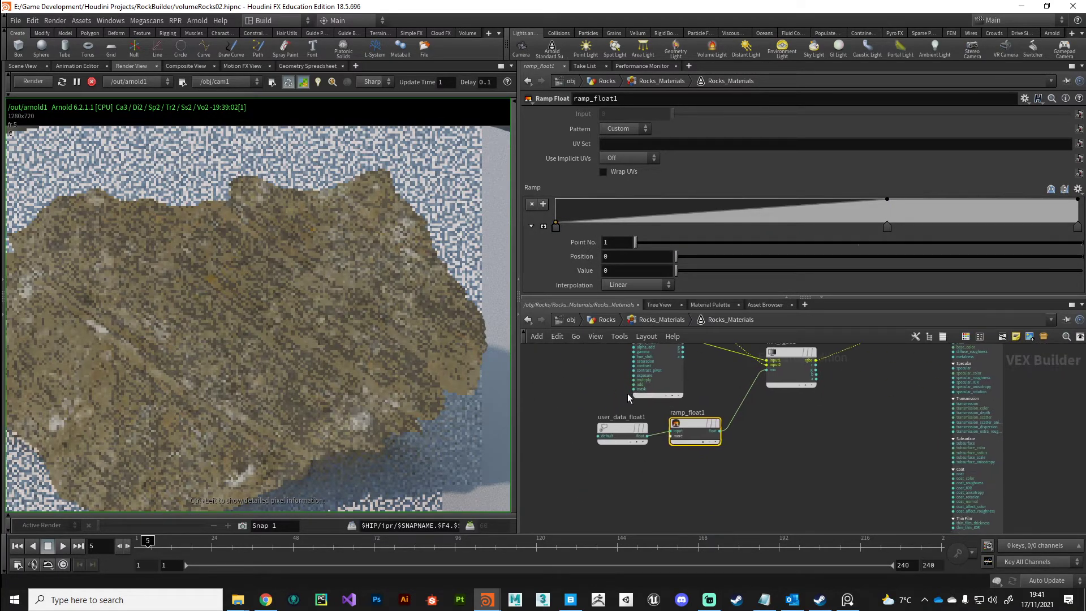
mouse_move(673, 445)
mouse_down()
mouse_move(698, 421)
mouse_move(662, 426)
mouse_up()
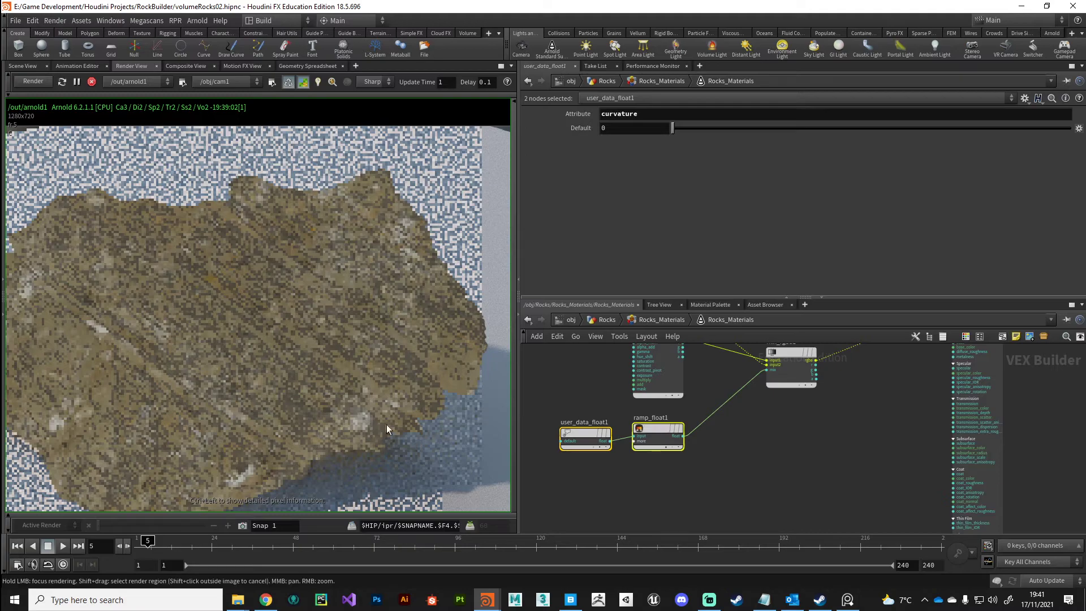
middle_drag(742, 414, 718, 430)
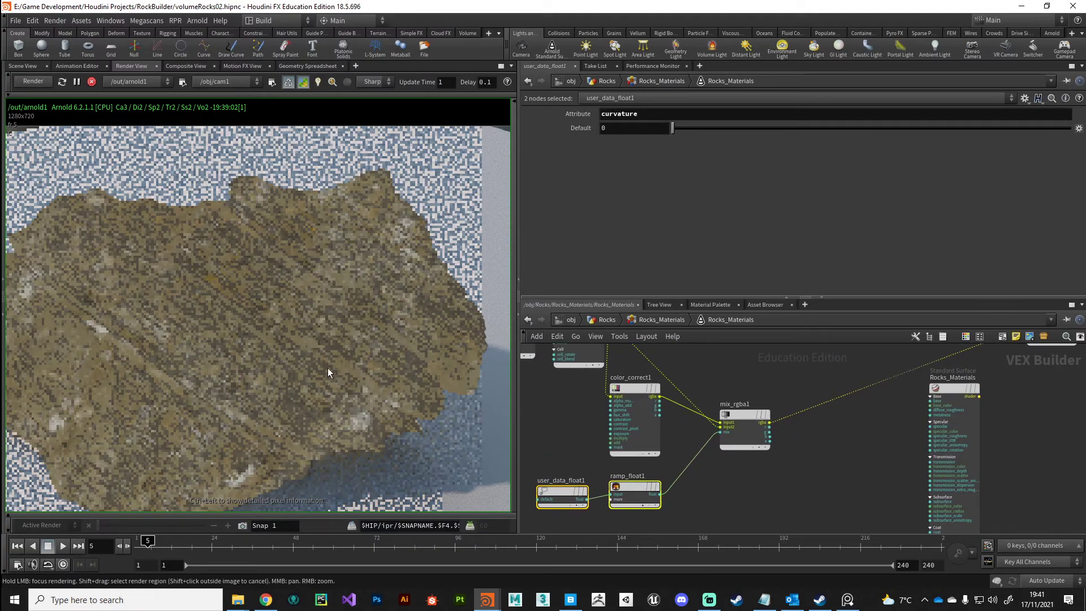
- Restart the Arnold render with the whole rock in view to refresh the updated curvature blend
scroll(256, 372, down, 3)
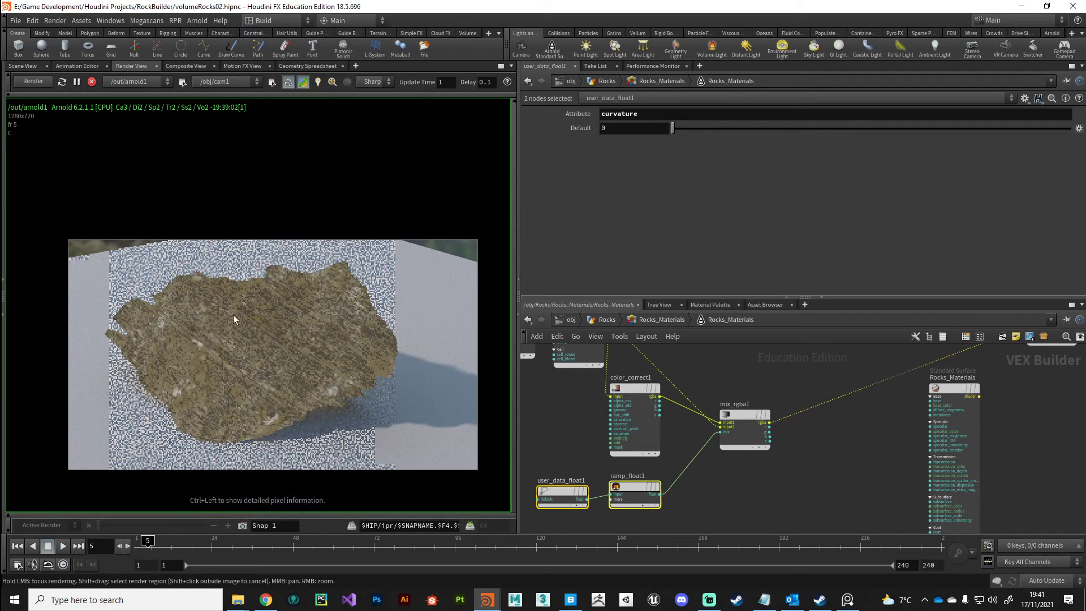
middle_drag(729, 498, 722, 463)
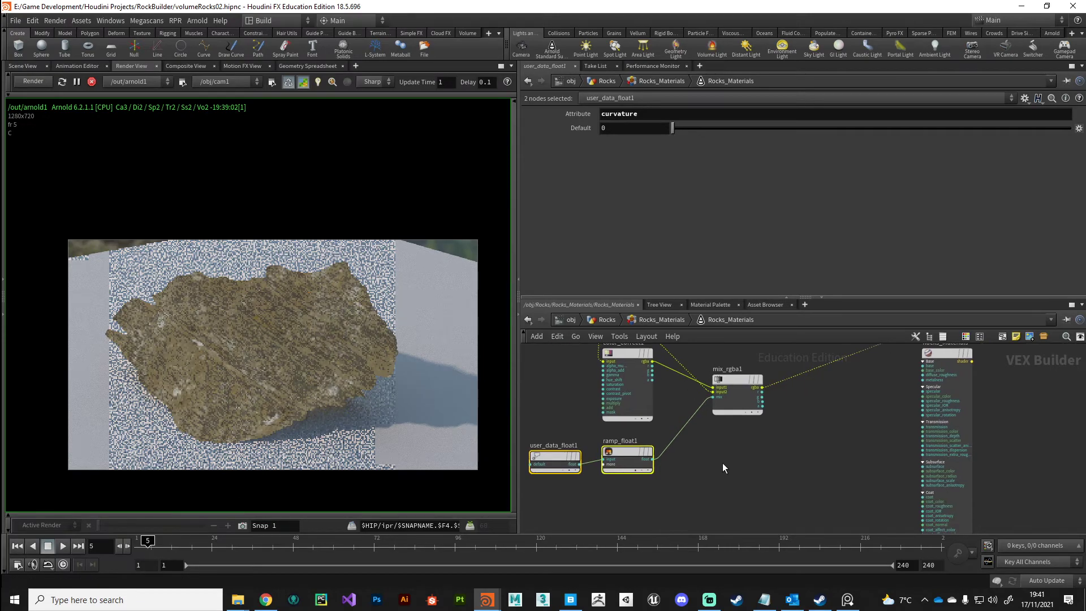
click(710, 600)
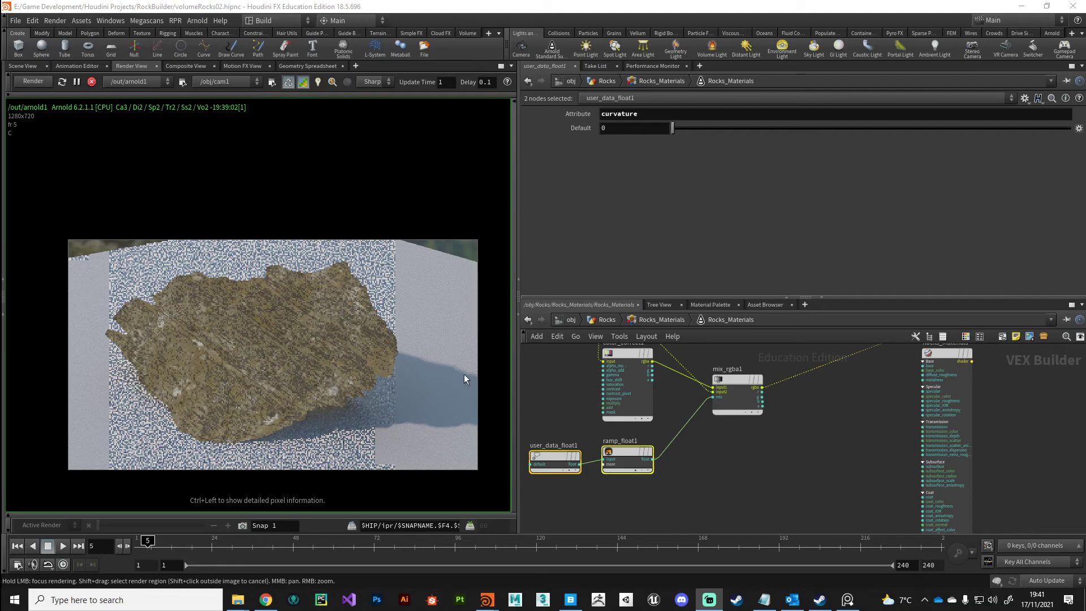
click(58, 97)
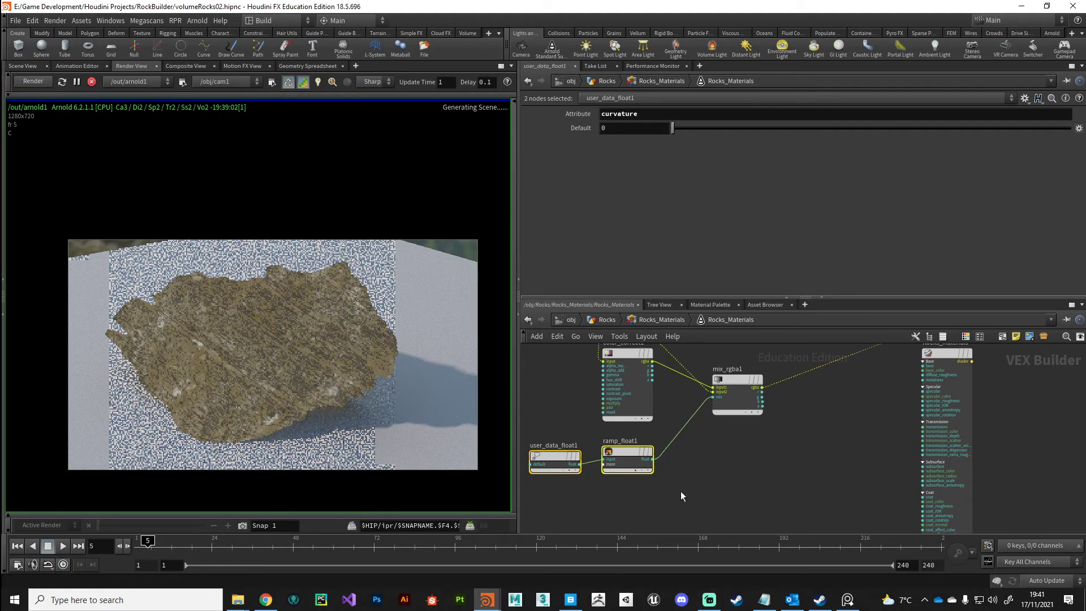